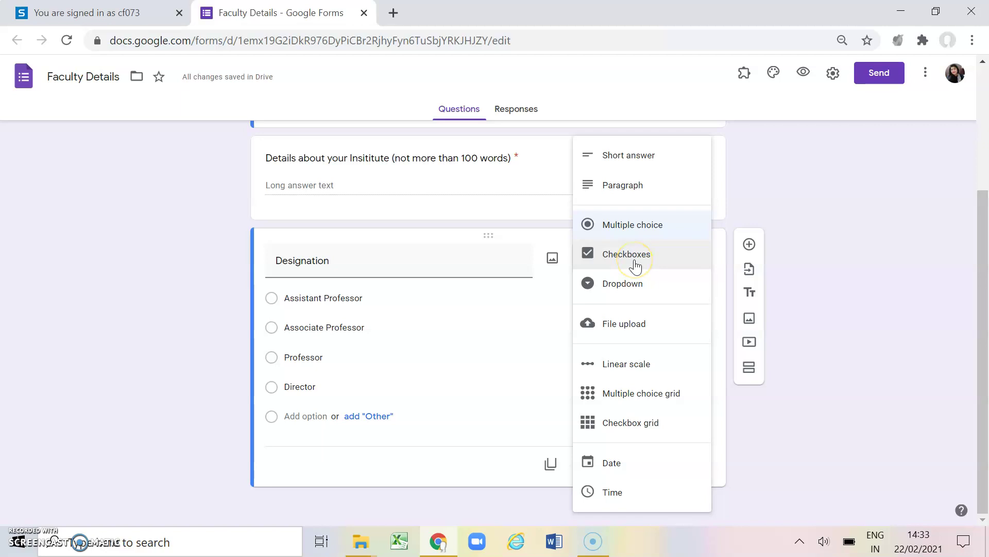
# Step: Add a new question below the Designation question
pyautogui.rightClick(820, 283)
pyautogui.click(750, 243)
pyautogui.rightClick(753, 245)
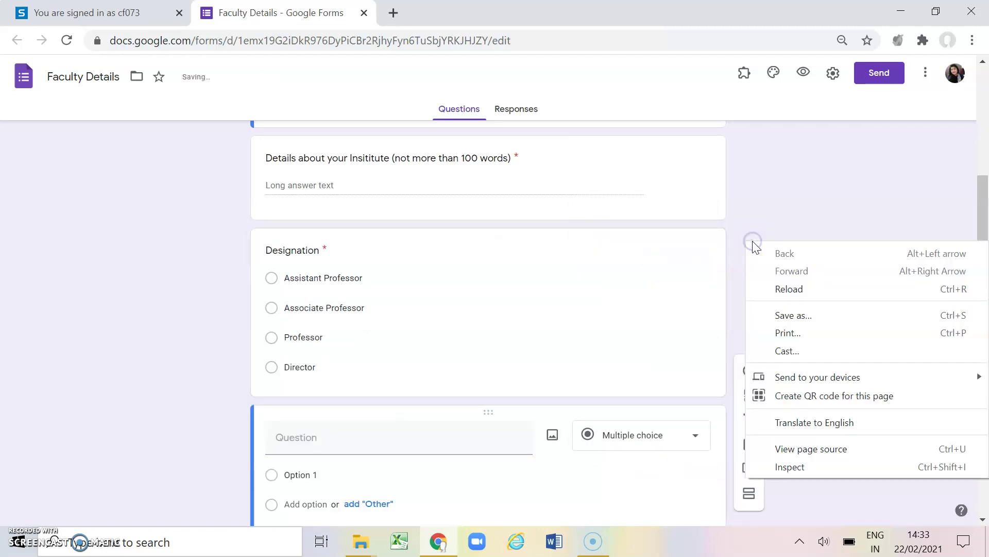
pyautogui.scroll(-2, 582, 309)
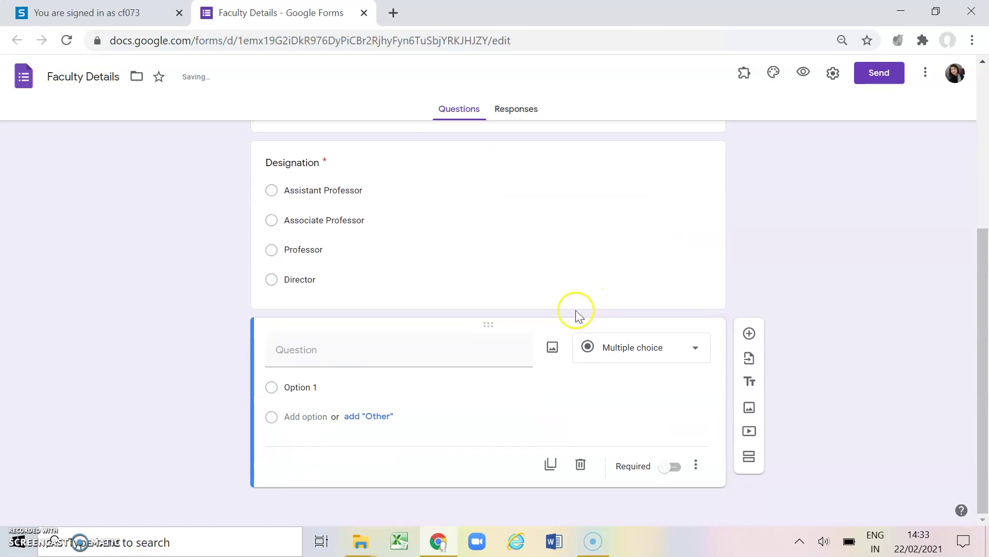
pyautogui.rightClick(453, 351)
pyautogui.click(410, 350)
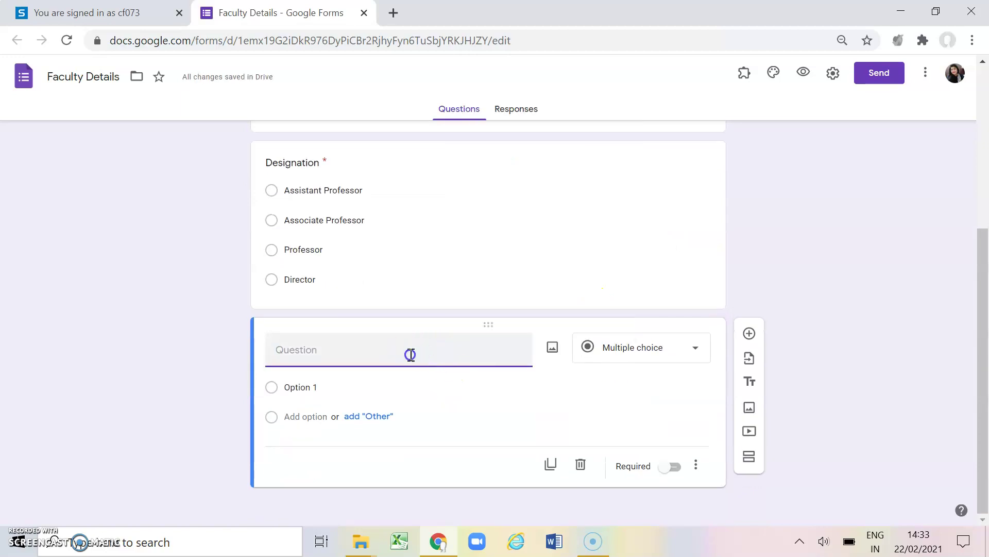
pyautogui.write('Qualificati')
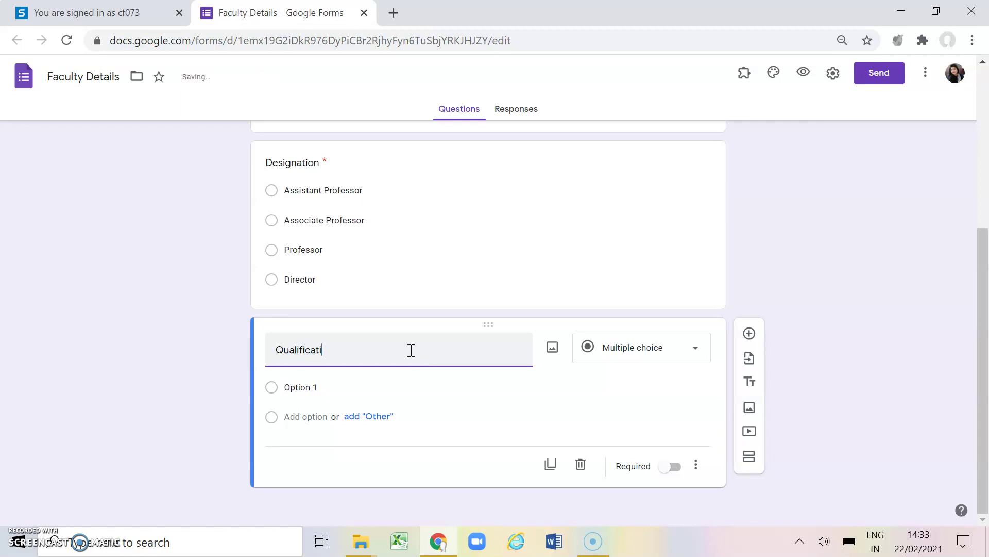
pyautogui.write('on Qua')
pyautogui.press('BackSpace')
pyautogui.press('BackSpace')
pyautogui.press('BackSpace')
pyautogui.press('BackSpace')
pyautogui.press('BackSpace')
pyautogui.press('BackSpace')
pyautogui.press('BackSpace')
pyautogui.press('BackSpace')
pyautogui.press('BackSpace')
pyautogui.press('BackSpace')
pyautogui.press('BackSpace')
pyautogui.press('BackSpace')
pyautogui.press('BackSpace')
pyautogui.press('BackSpace')
pyautogui.press('BackSpace')
pyautogui.press('BackSpace')
pyautogui.press('BackSpace')
# Step: Title the new question "Educational Qualification" and set its type to Checkboxes
pyautogui.write('E')
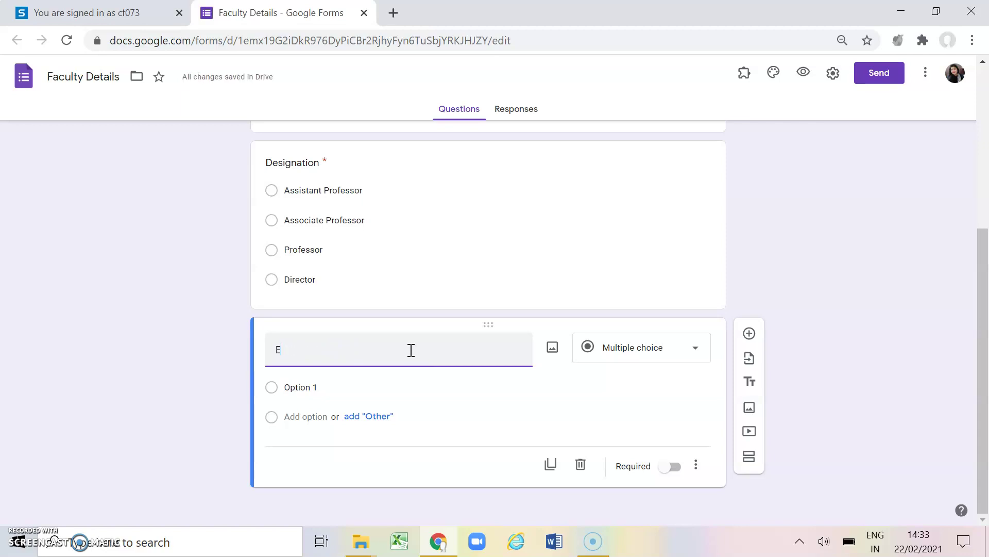
pyautogui.write('ducational Qualification')
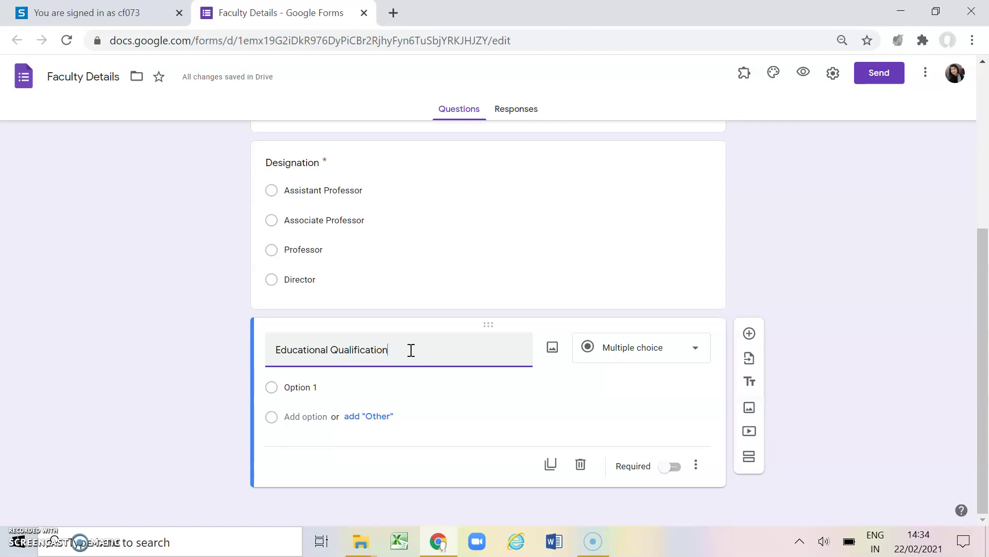
pyautogui.click(617, 353)
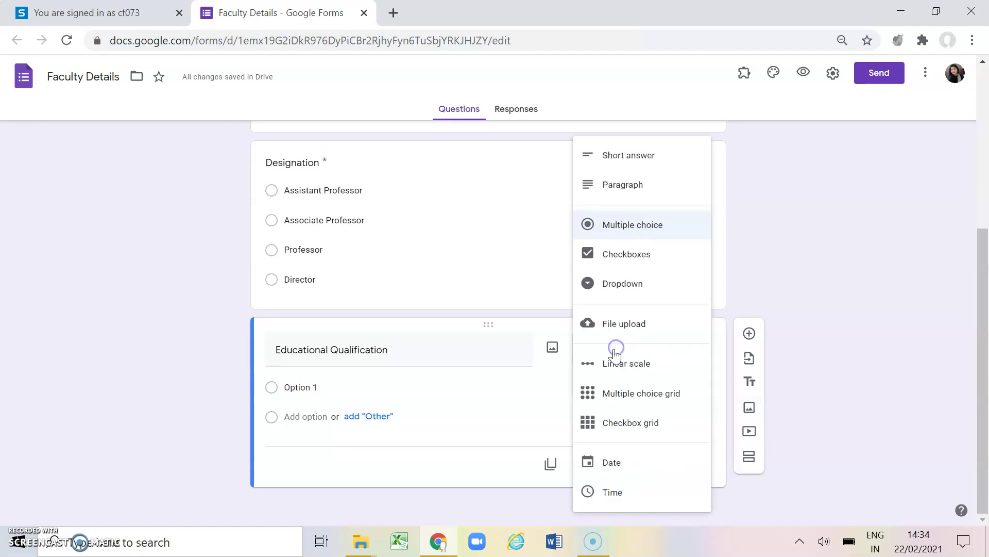
pyautogui.click(625, 260)
pyautogui.rightClick(625, 260)
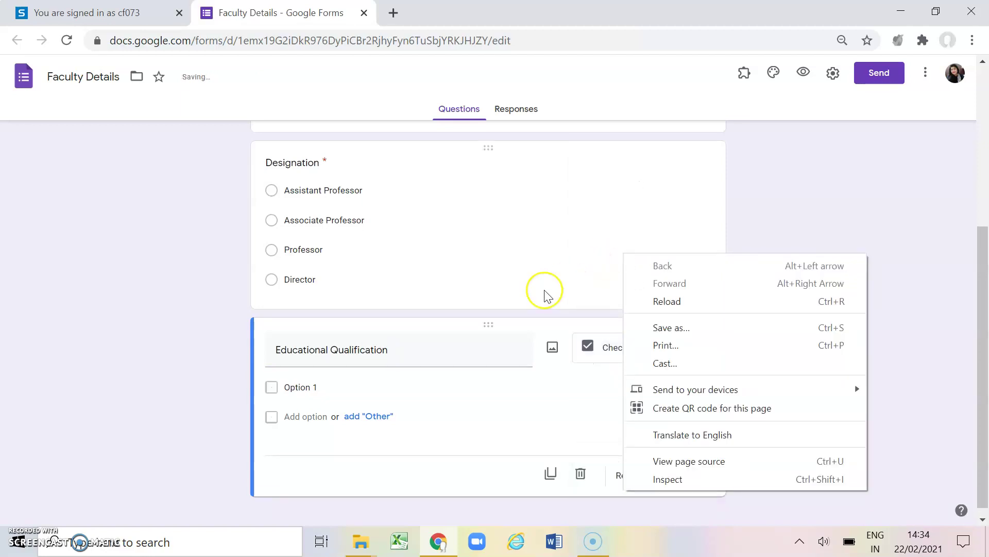
# Step: Fill the Educational Qualification choices with "Graduation" and "Post Graduation", plus an Other choice
pyautogui.click(304, 389)
pyautogui.write('Graduation')
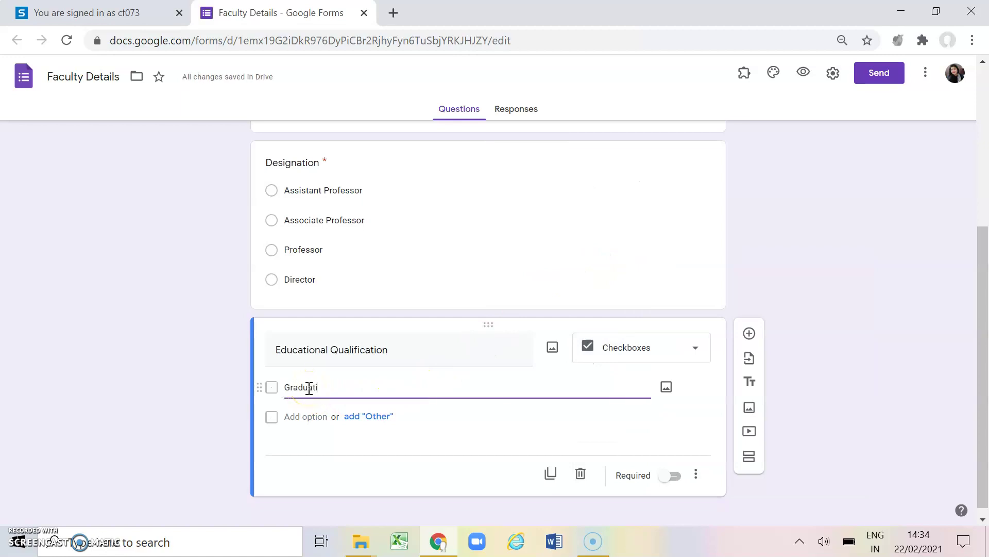
pyautogui.click(364, 418)
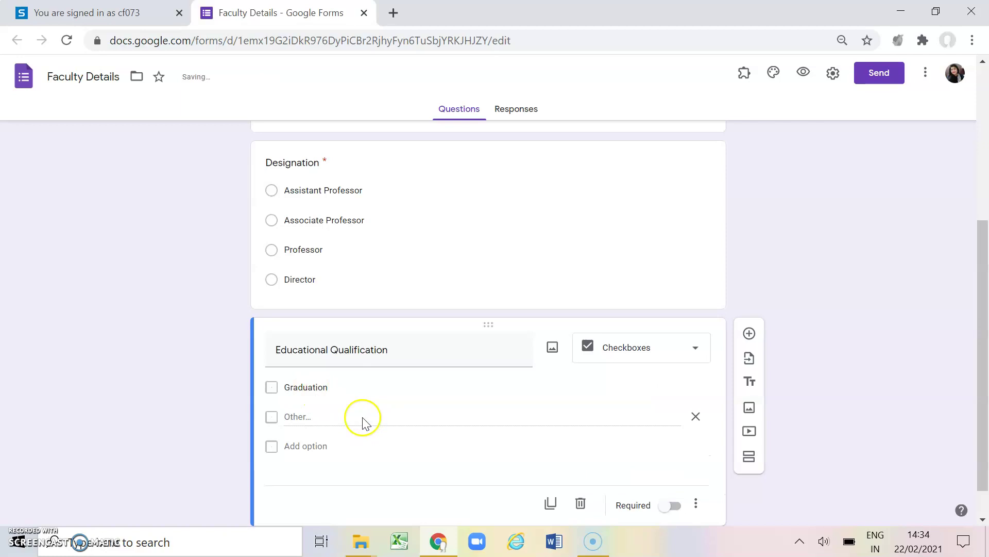
pyautogui.click(316, 447)
pyautogui.write('P')
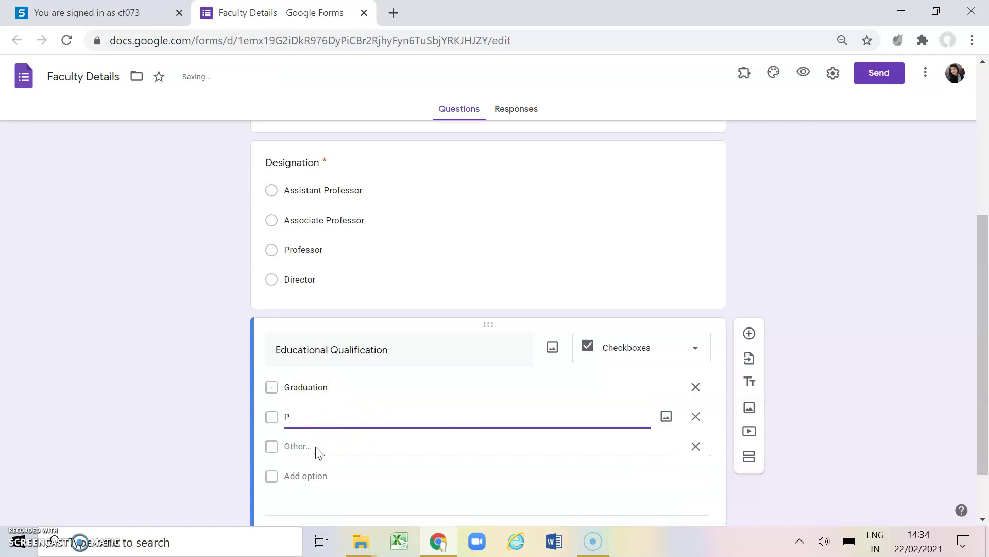
pyautogui.write('ost Graduation')
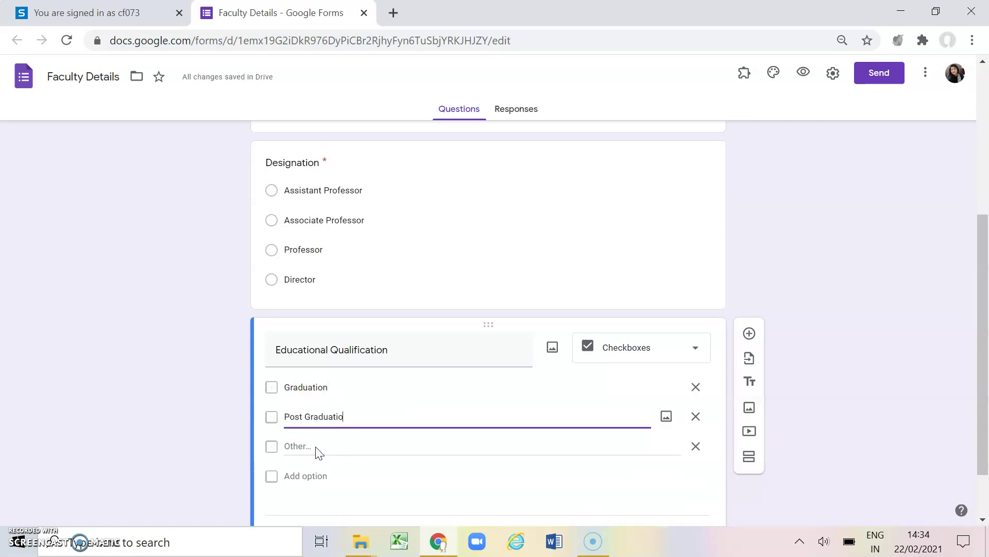
# Step: Add "M.Phil" and "Ph.D" as further choices for Educational Qualification
pyautogui.click(305, 475)
pyautogui.write('M.Phil')
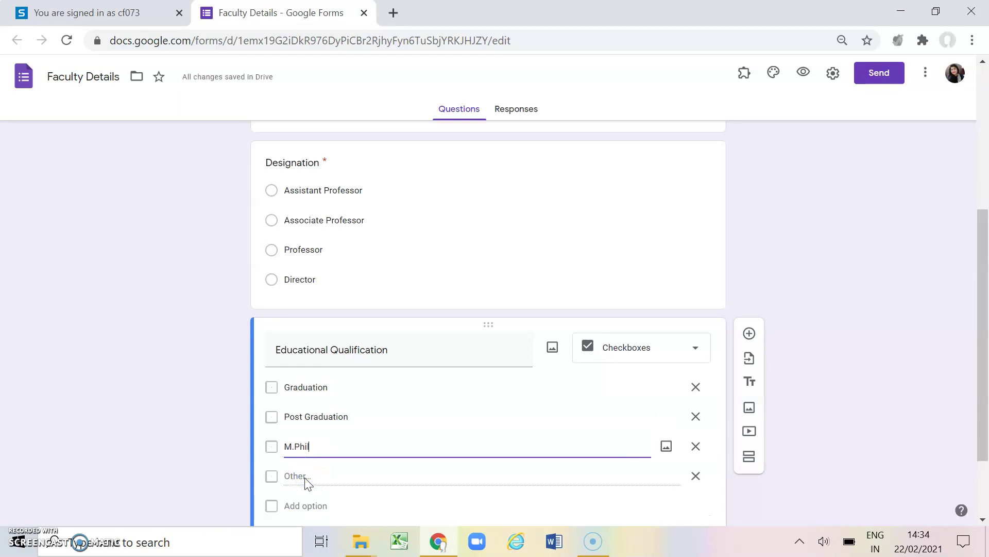
pyautogui.click(295, 505)
pyautogui.write('Ph')
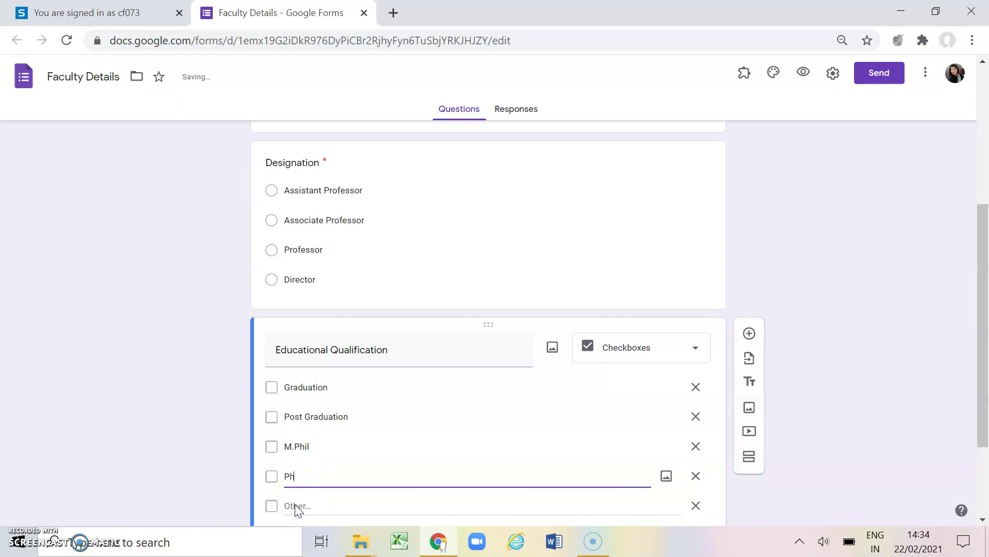
pyautogui.write('.D')
# Step: Add "UGC(NET)/JRF" as the fifth Educational Qualification choice
pyautogui.scroll(-1, 295, 504)
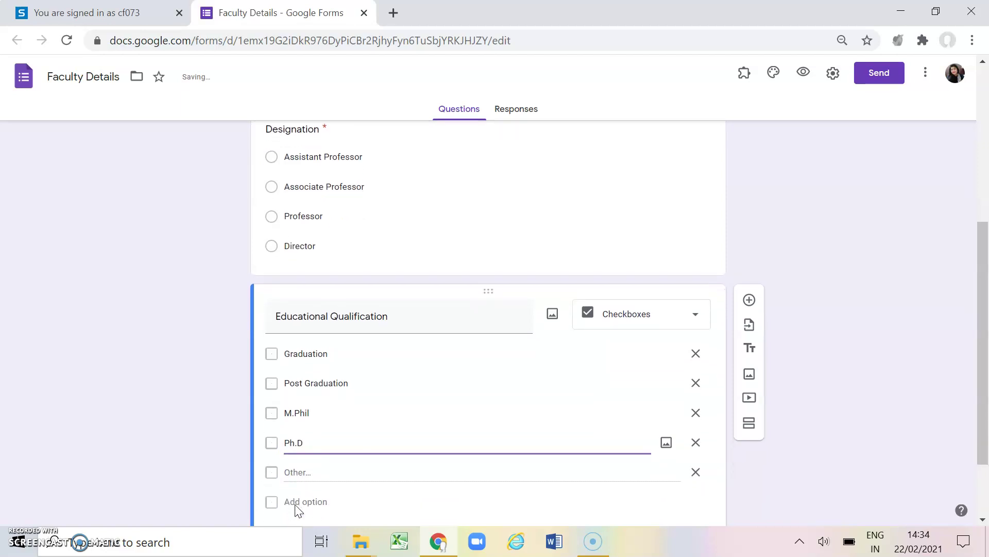
pyautogui.click(297, 463)
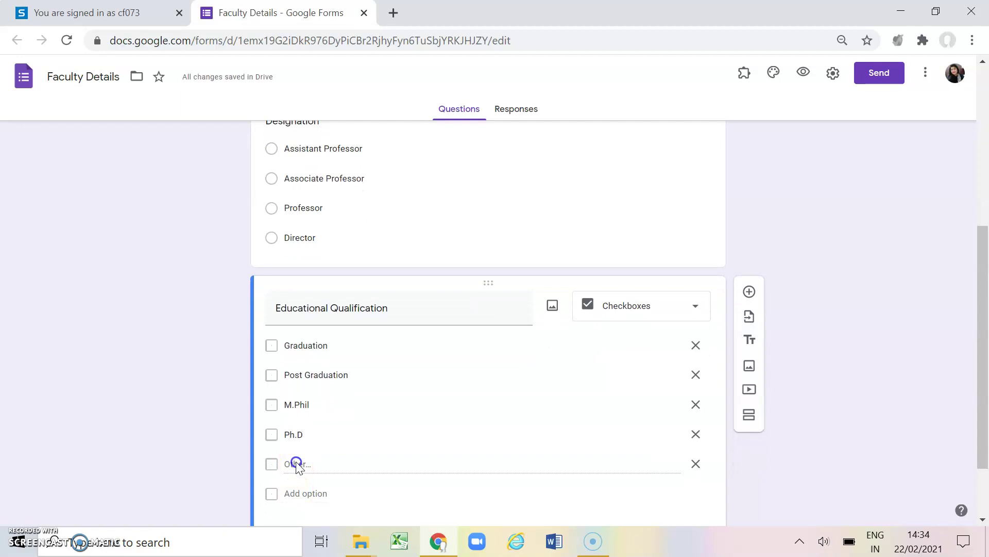
pyautogui.click(301, 494)
pyautogui.write('UGC')
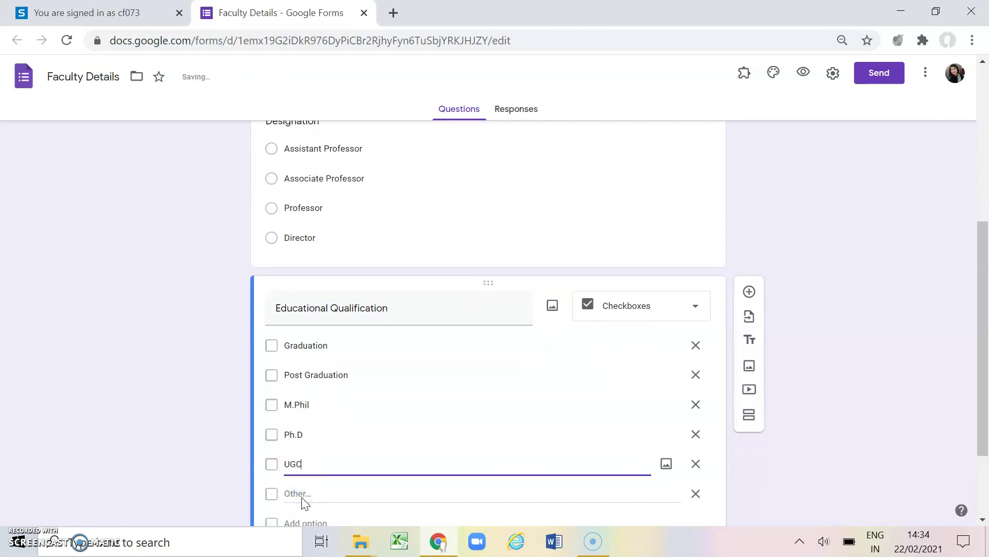
pyautogui.write('(NET)/JRD')
pyautogui.press('BackSpace')
pyautogui.write('F')
pyautogui.scroll(-1, 303, 501)
# Step: Remove the Other choice from Educational Qualification and make the question required
pyautogui.click(691, 439)
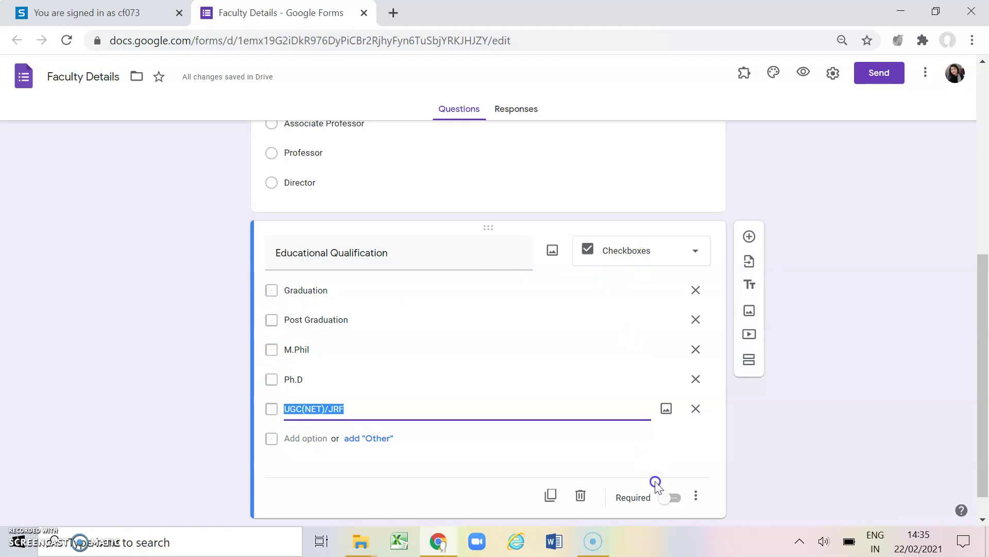
pyautogui.click(675, 498)
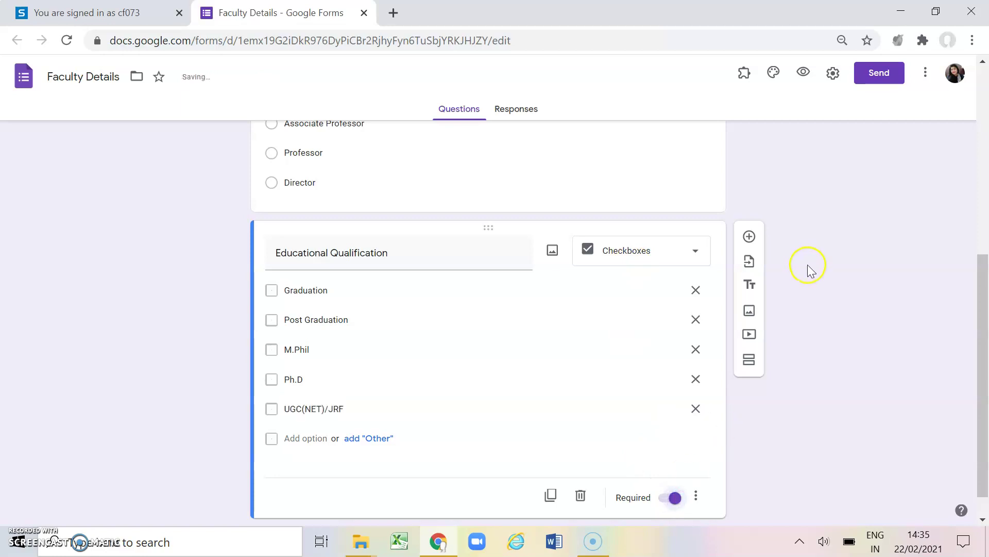
# Step: Preview the form and try the Designation choices Associate Professor, Professor and Director
pyautogui.click(803, 72)
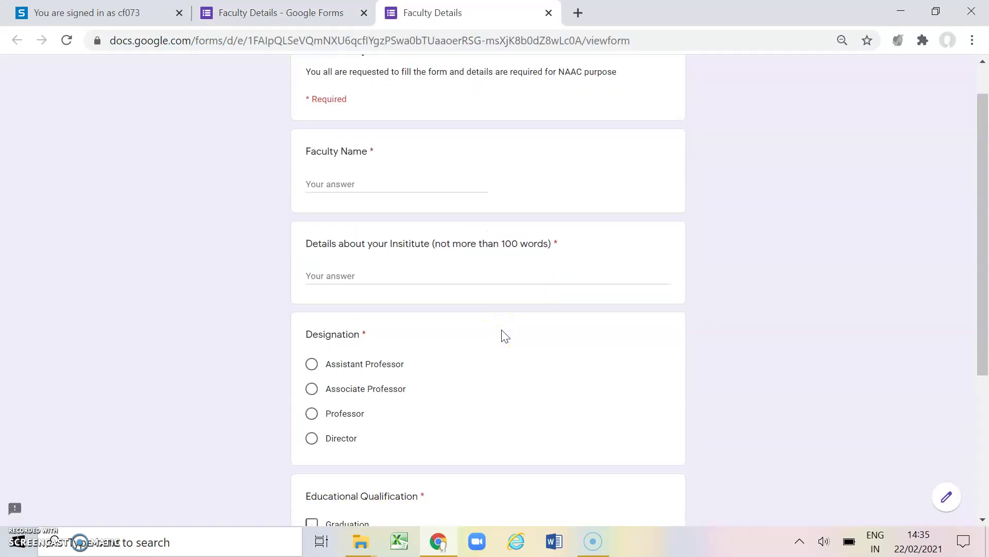
pyautogui.scroll(-4, 505, 336)
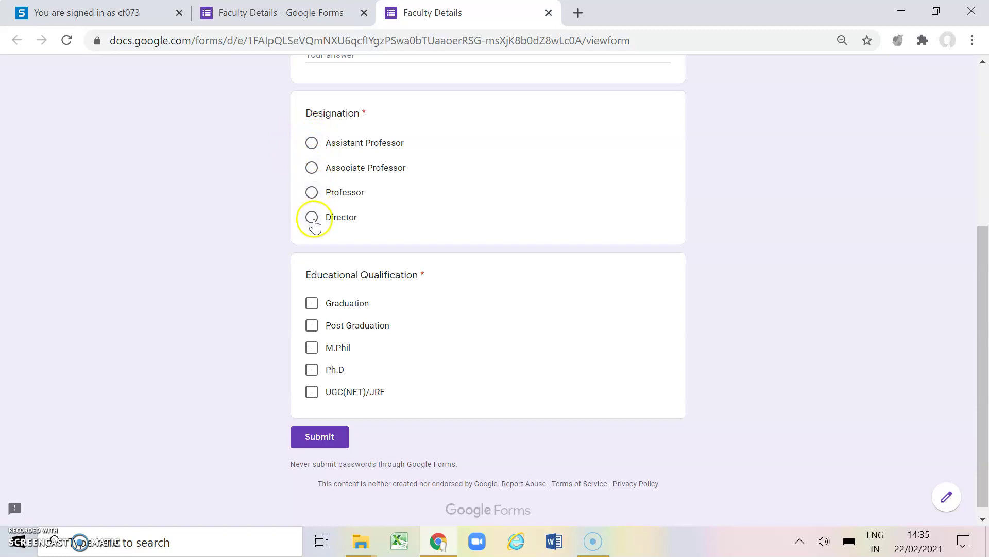
pyautogui.click(311, 168)
pyautogui.click(312, 192)
pyautogui.click(311, 218)
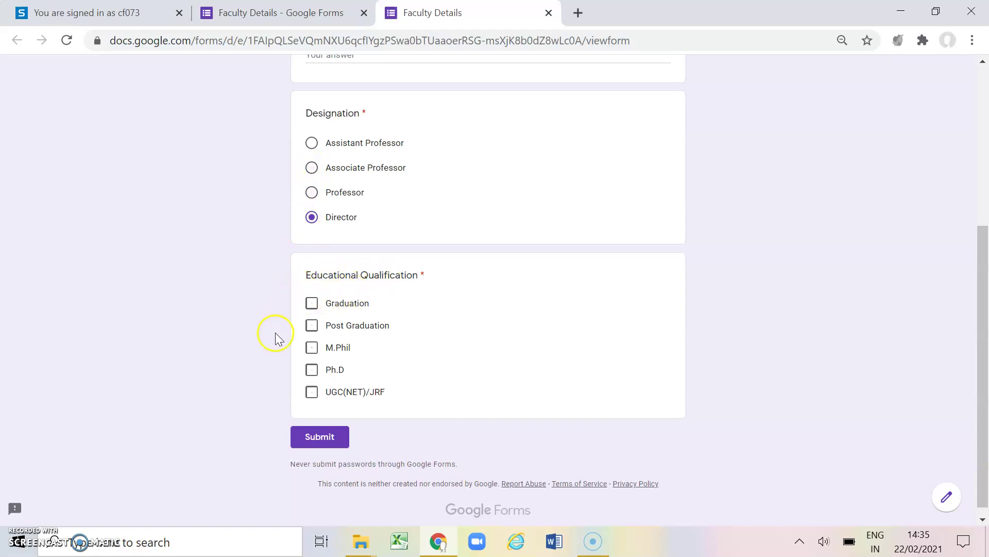
# Step: Tick all five Educational Qualification checkboxes in the preview as a test and close it without submitting
pyautogui.click(314, 305)
pyautogui.click(313, 326)
pyautogui.click(313, 348)
pyautogui.click(312, 370)
pyautogui.click(311, 392)
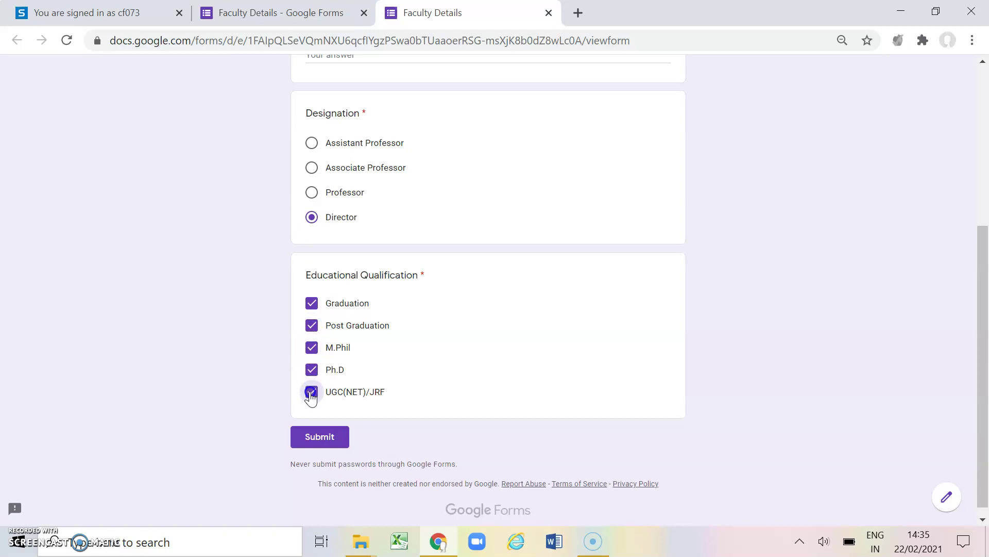
pyautogui.click(548, 14)
pyautogui.click(571, 127)
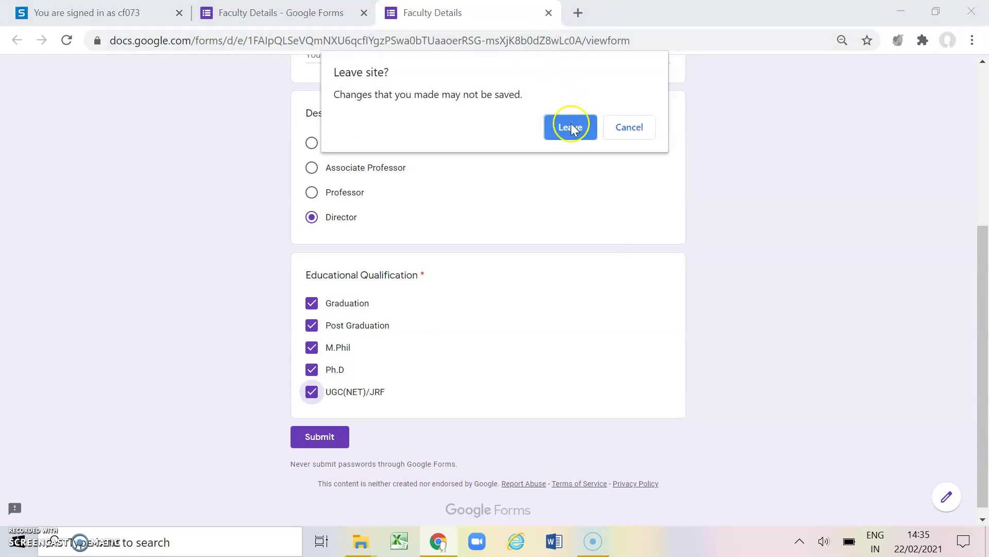
pyautogui.scroll(-1, 545, 316)
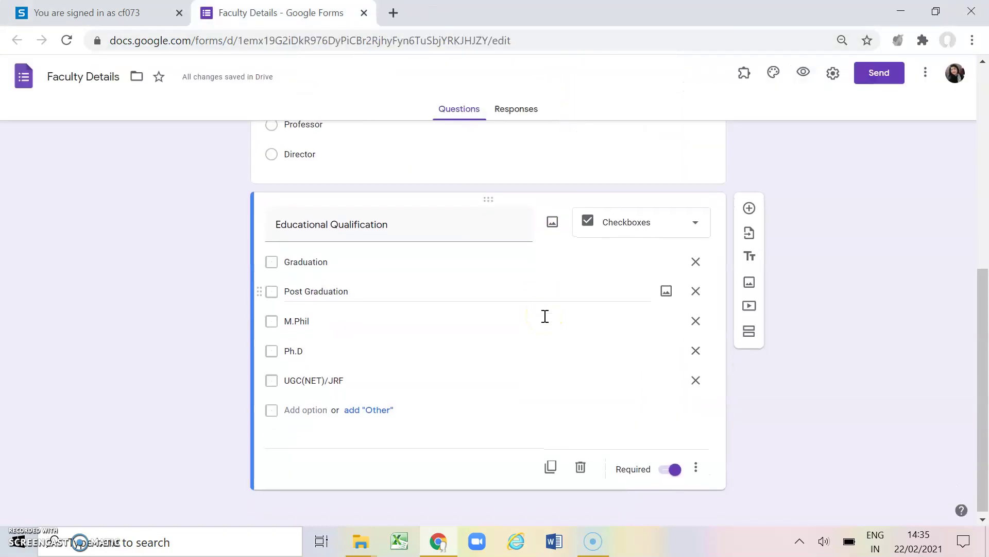
pyautogui.click(664, 224)
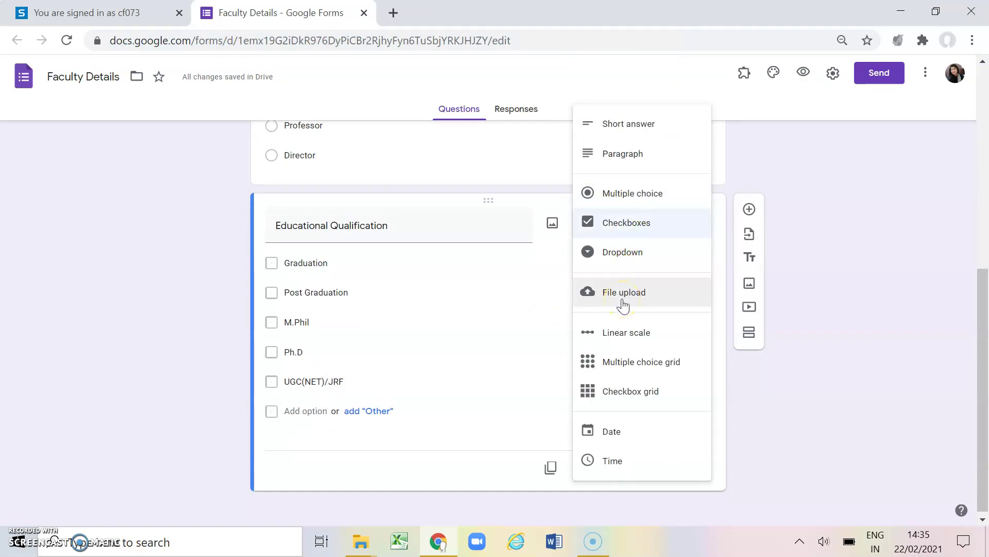
pyautogui.click(823, 226)
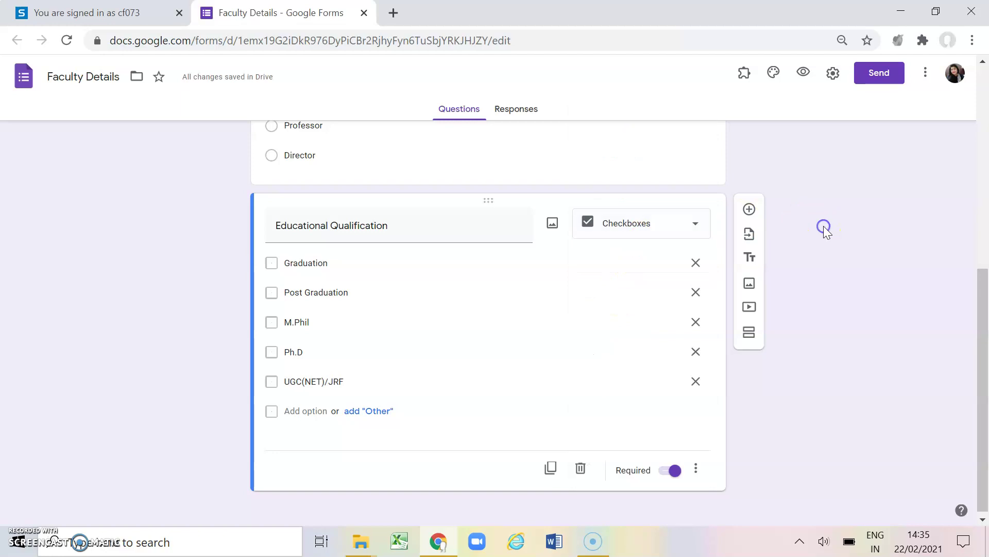
# Step: Add a new question titled "Do you want to attend this FDP?" below Educational Qualification
pyautogui.click(750, 209)
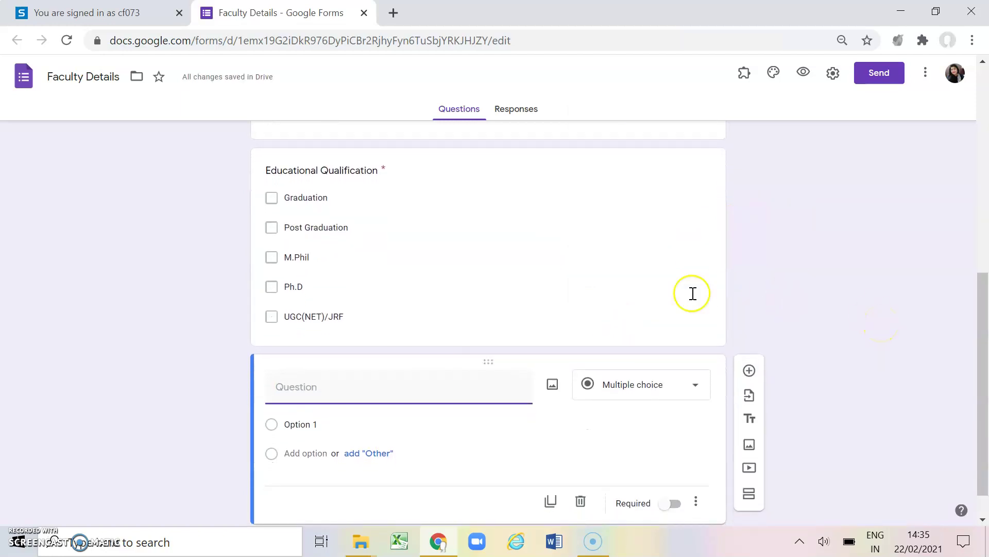
pyautogui.click(369, 395)
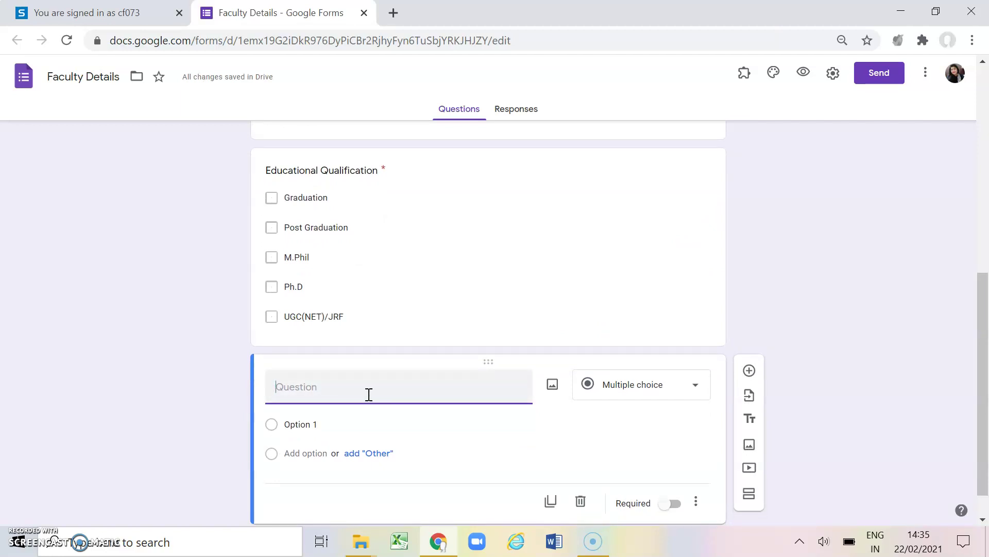
pyautogui.write('Do you want to attend t')
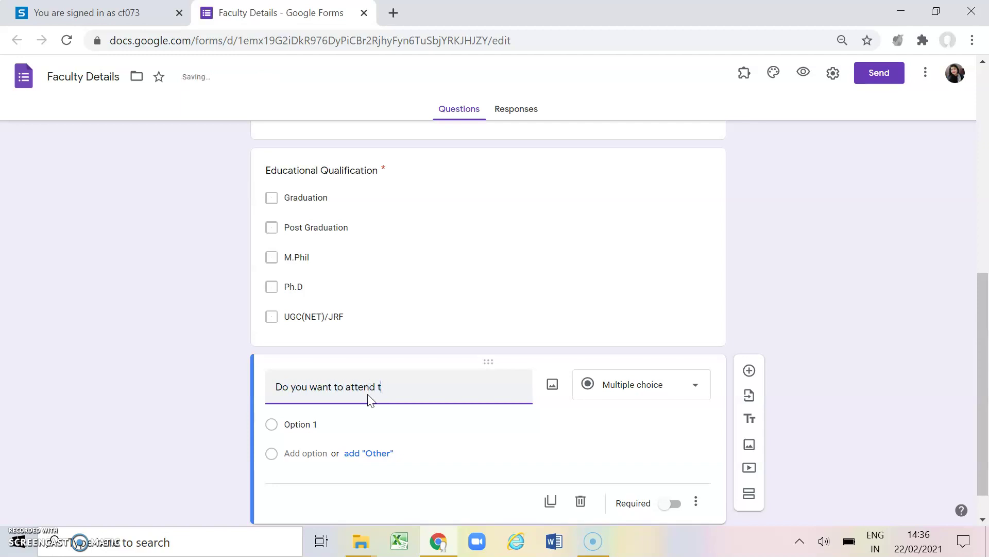
pyautogui.write('his FDP?')
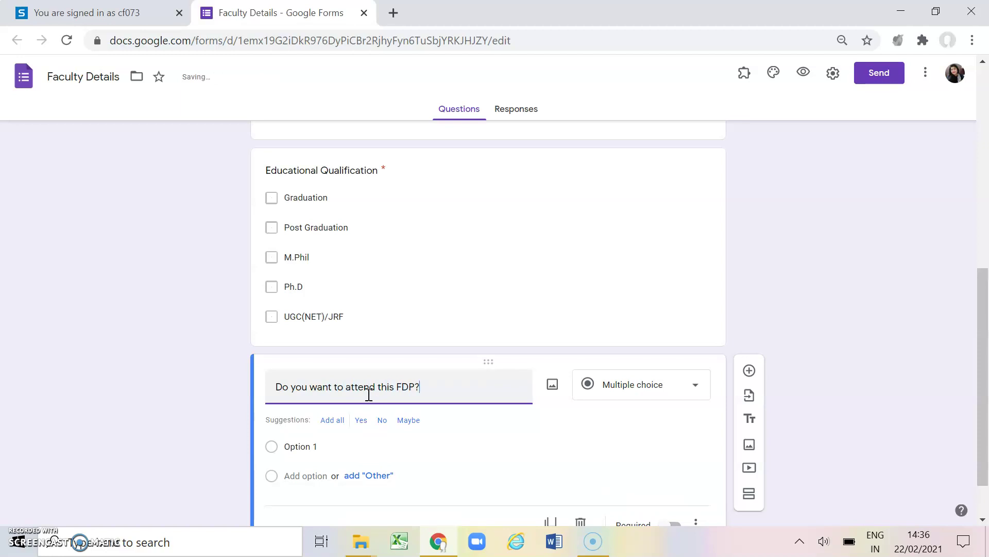
# Step: Give the FDP attendance question the two choices "Yes" and "No"
pyautogui.click(356, 391)
pyautogui.click(259, 391)
pyautogui.scroll(-1, 259, 392)
pyautogui.click(307, 396)
pyautogui.write('Yes')
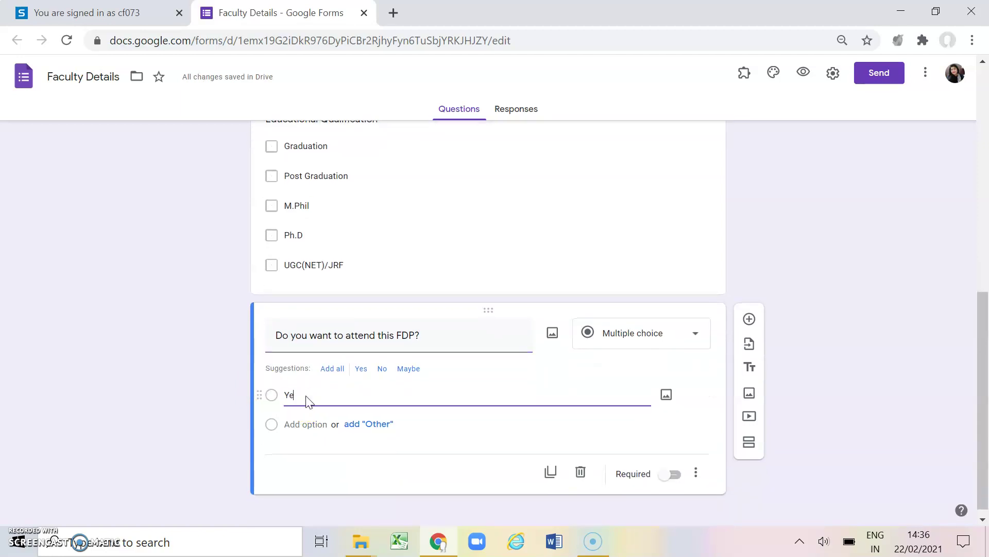
pyautogui.click(306, 427)
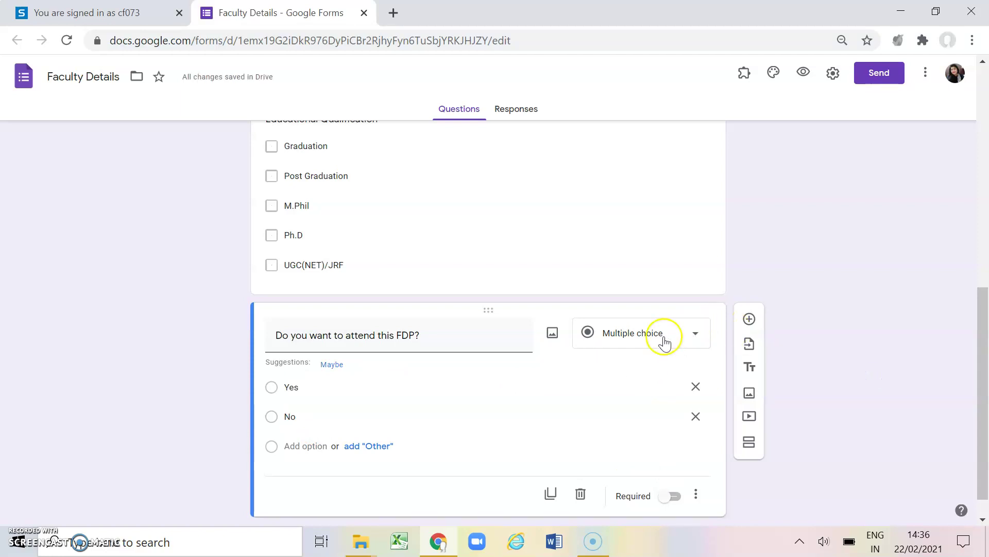
# Step: Change the FDP attendance question's type to Dropdown and make it required
pyautogui.click(663, 339)
pyautogui.click(645, 287)
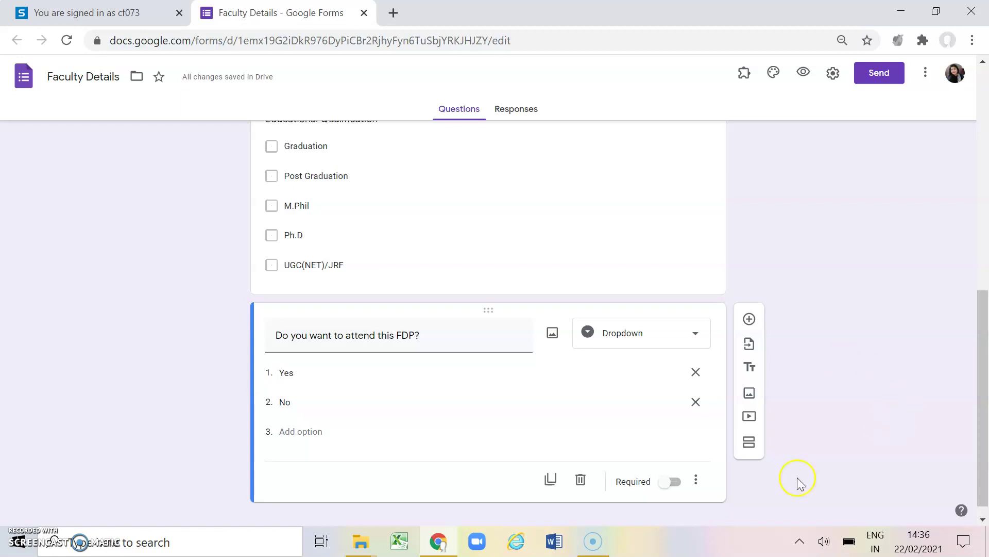
pyautogui.click(673, 482)
# Step: Preview the form, check the choices in the FDP attendance dropdown without selecting one, and close the preview
pyautogui.click(804, 75)
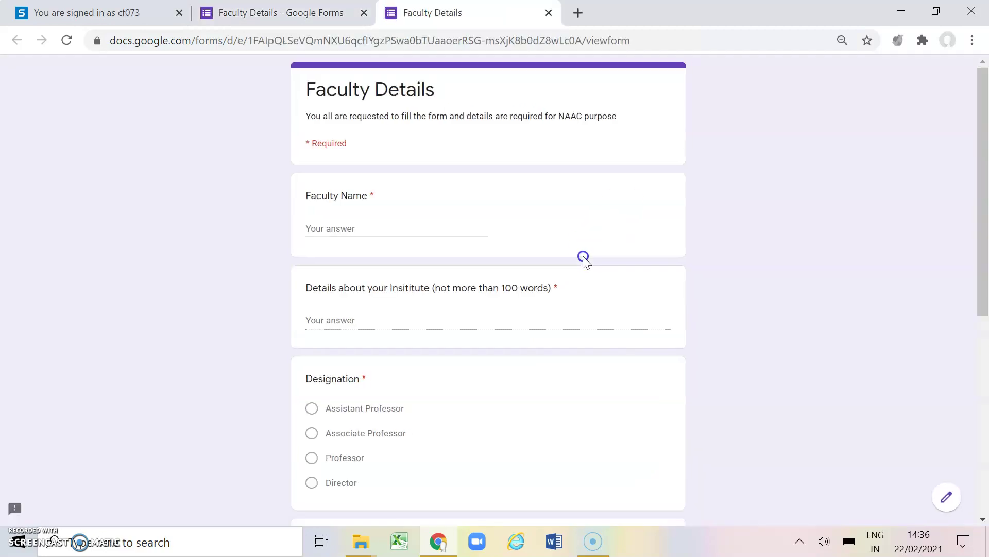
pyautogui.scroll(-6, 490, 347)
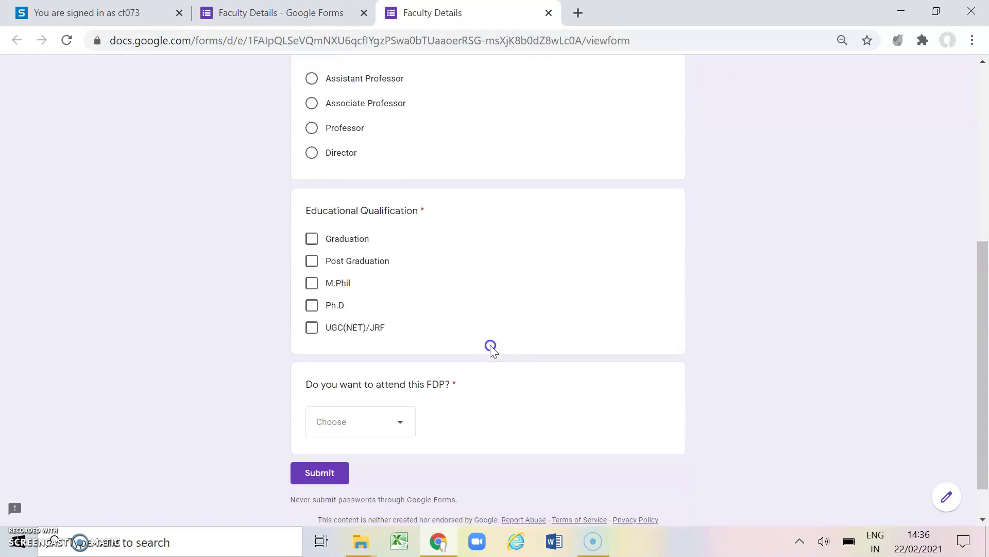
pyautogui.scroll(-1, 490, 347)
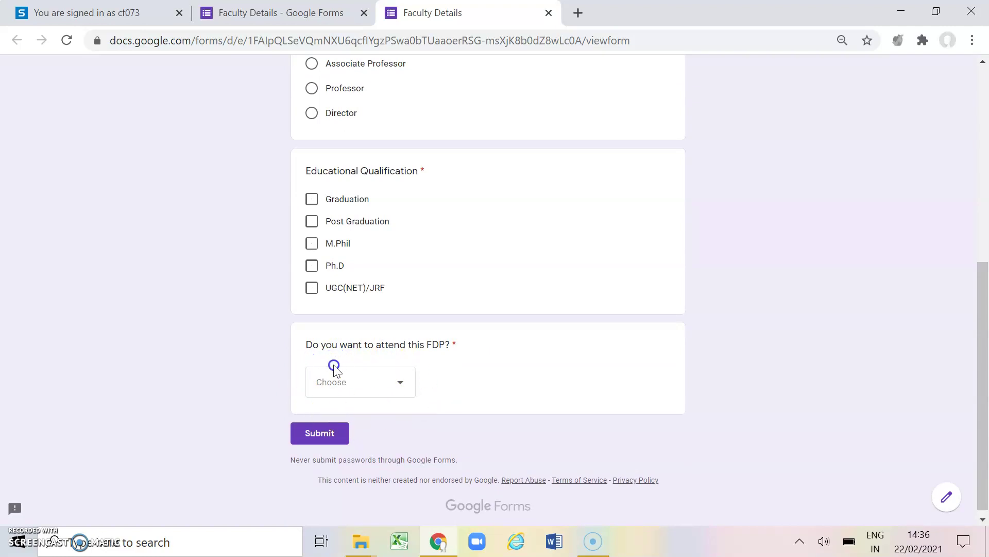
pyautogui.click(401, 385)
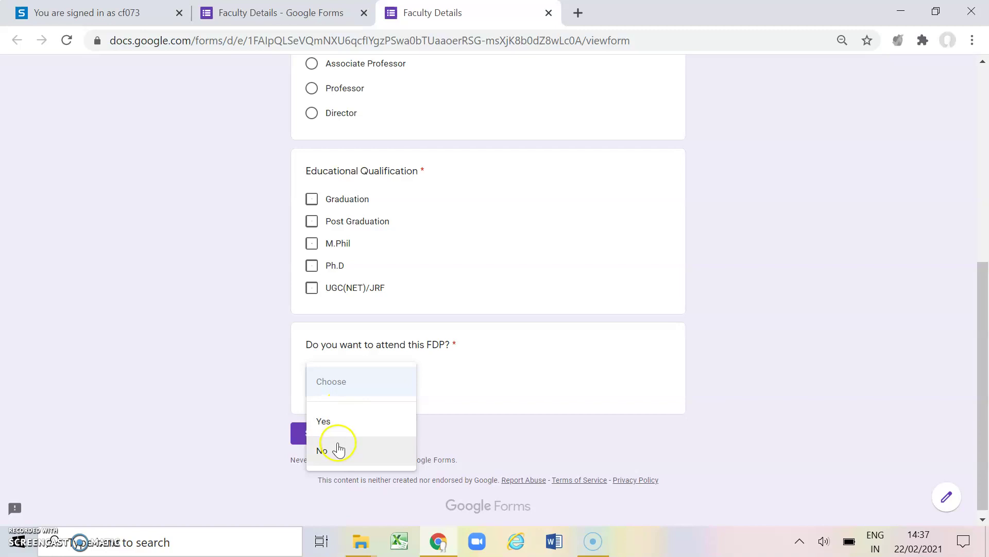
pyautogui.click(171, 369)
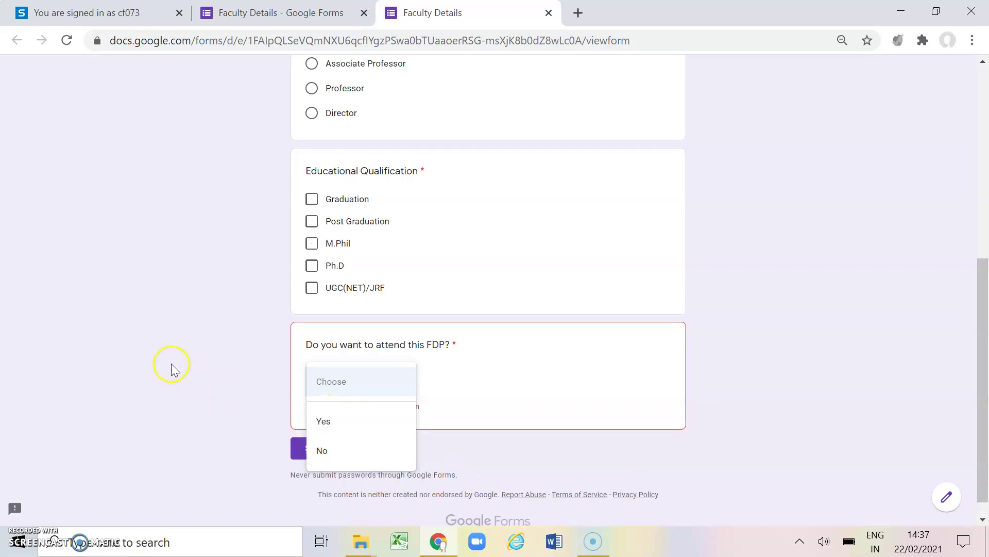
pyautogui.click(549, 13)
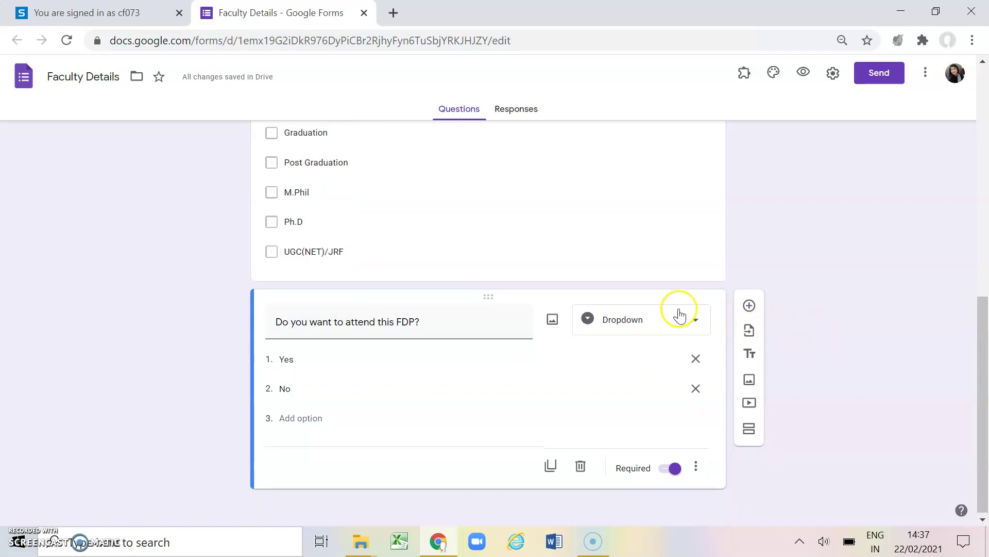
# Step: Add a new File upload question below the FDP attendance question and allow respondents to upload files to Drive
pyautogui.click(680, 315)
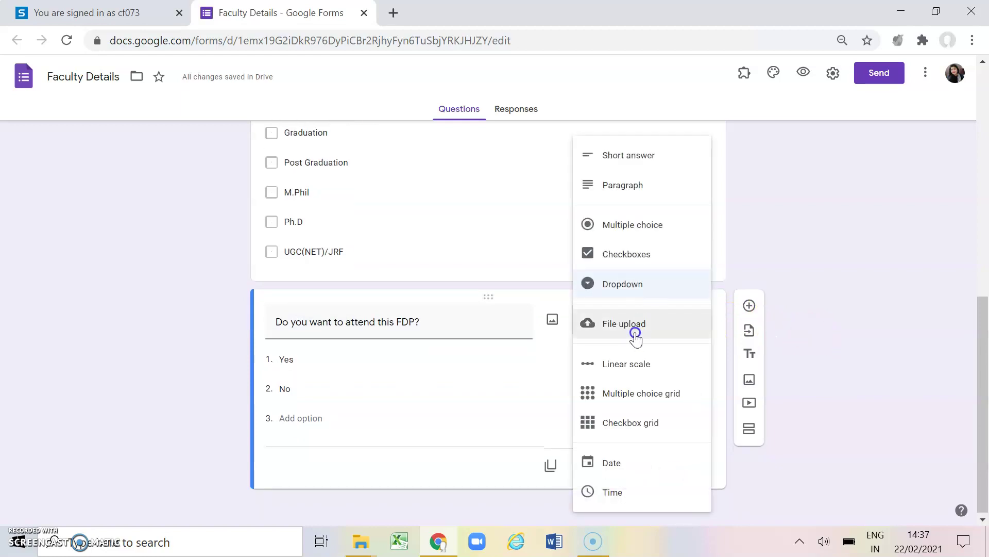
pyautogui.click(823, 317)
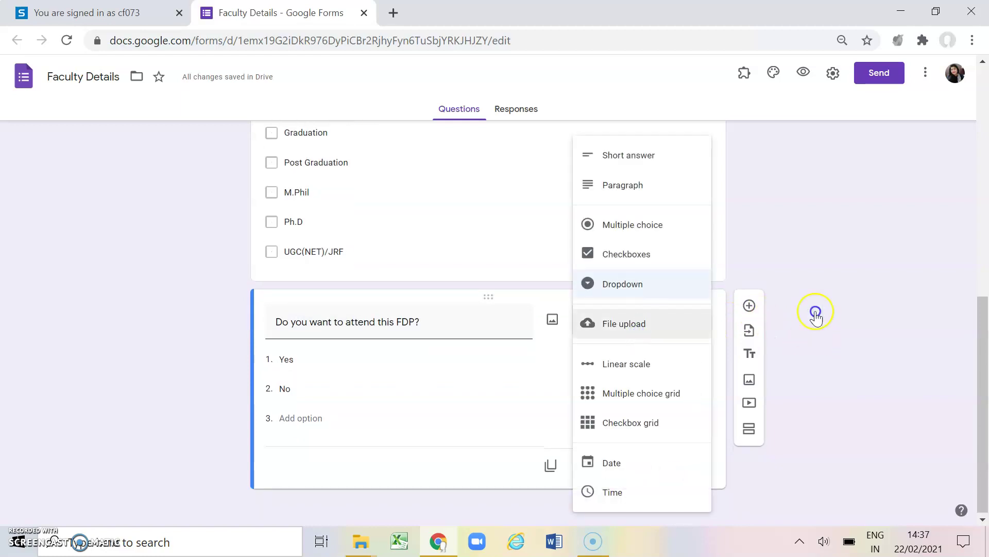
pyautogui.click(749, 308)
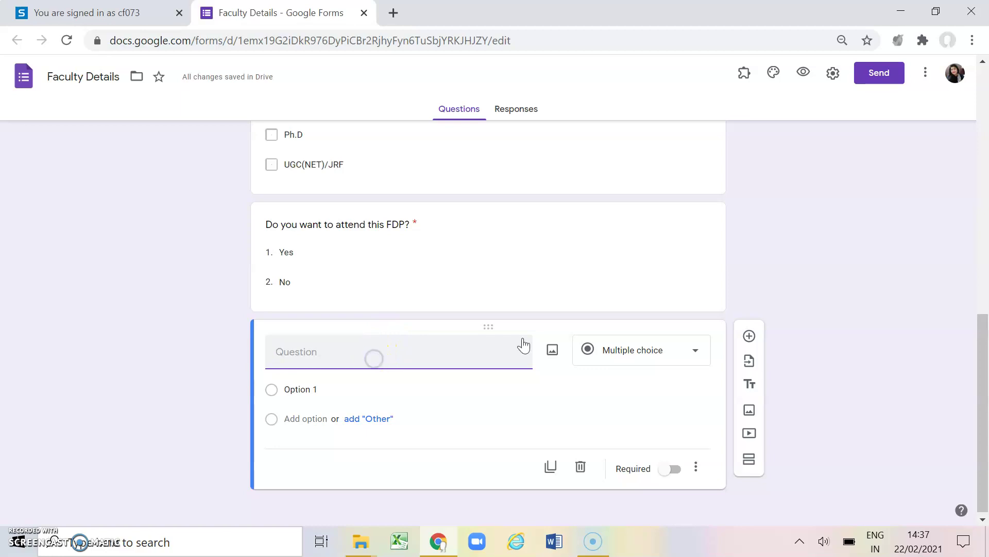
pyautogui.click(639, 361)
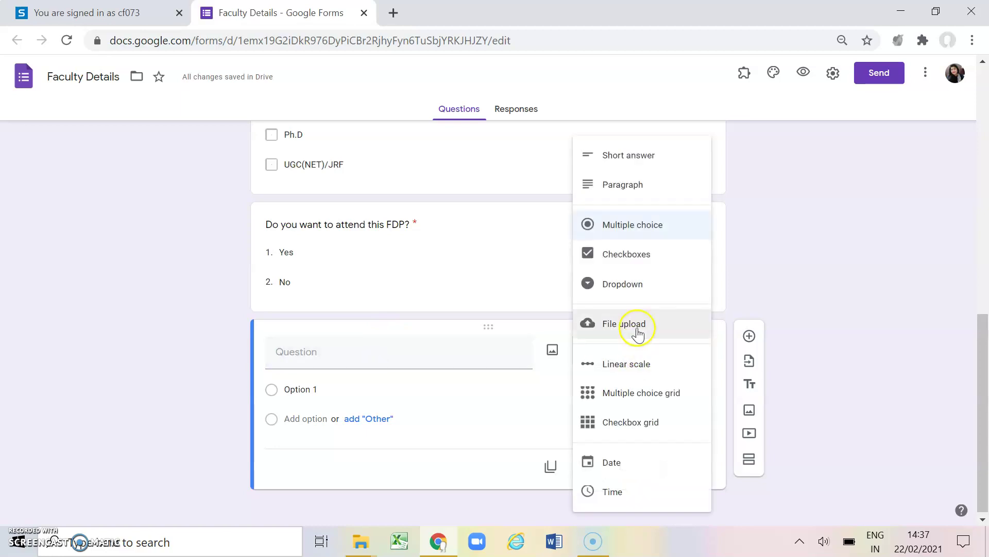
pyautogui.click(636, 329)
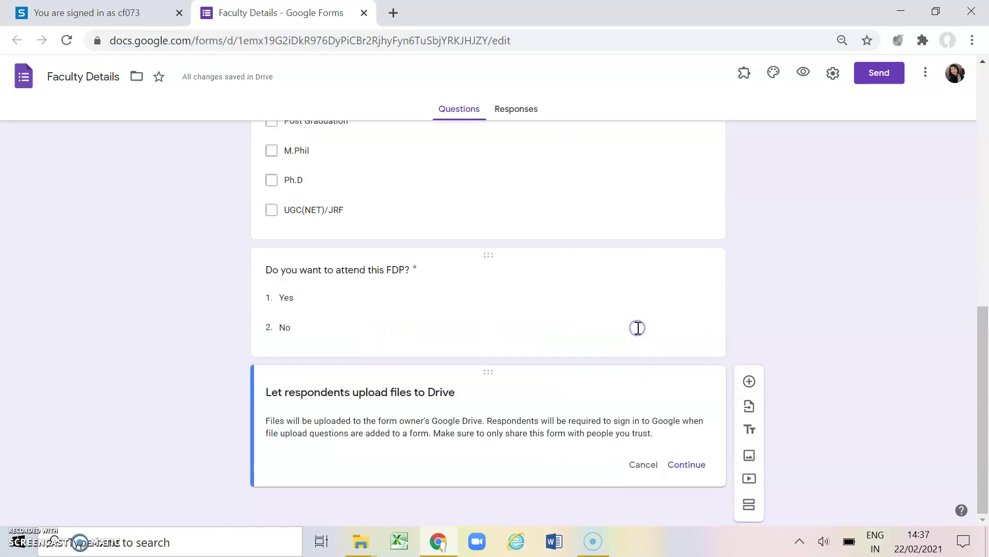
pyautogui.click(689, 462)
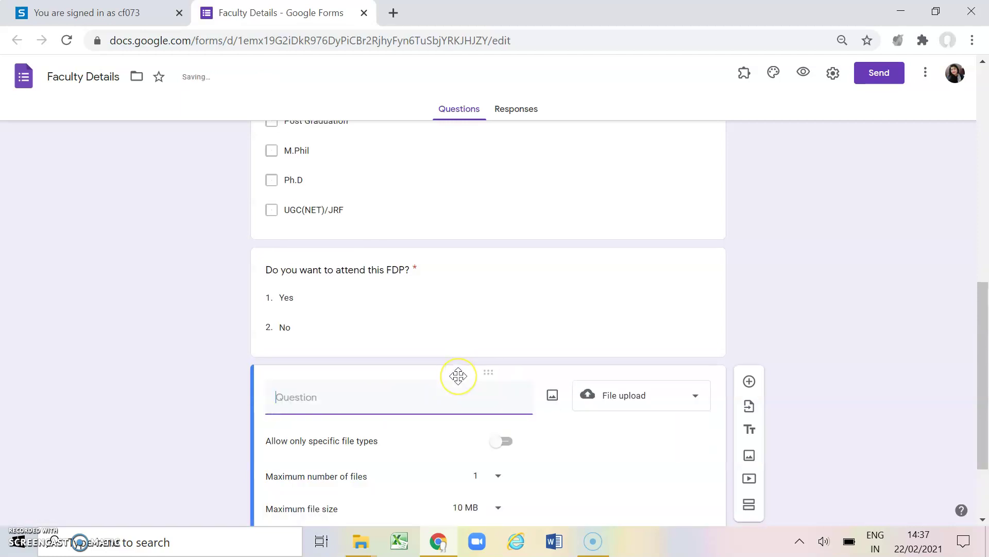
# Step: Title the file upload question "Please upload the screenshot of the payment"
pyautogui.click(429, 354)
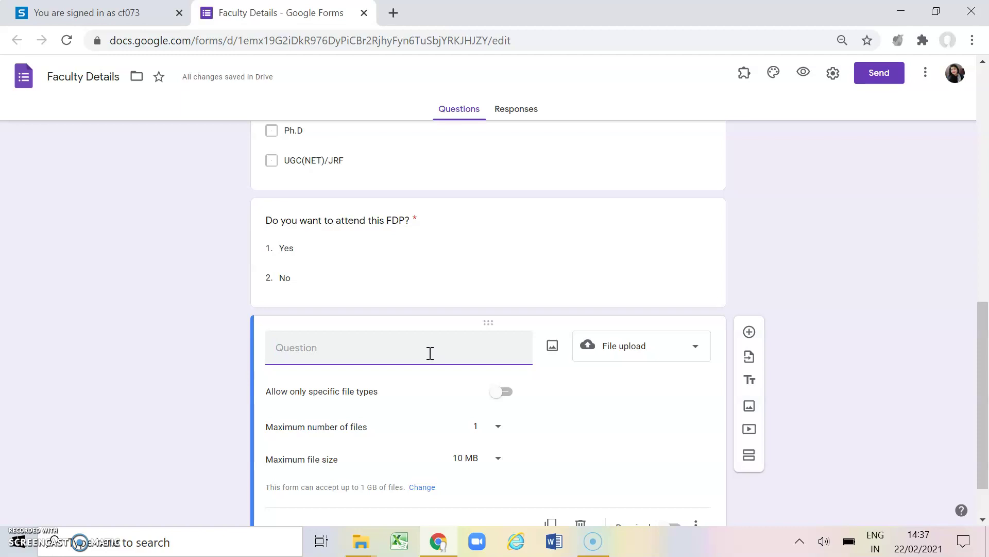
pyautogui.write('Please upload the screenshot of the payment')
pyautogui.press('BackSpace')
pyautogui.press('BackSpace')
pyautogui.press('BackSpace')
pyautogui.press('BackSpace')
pyautogui.write('ment')
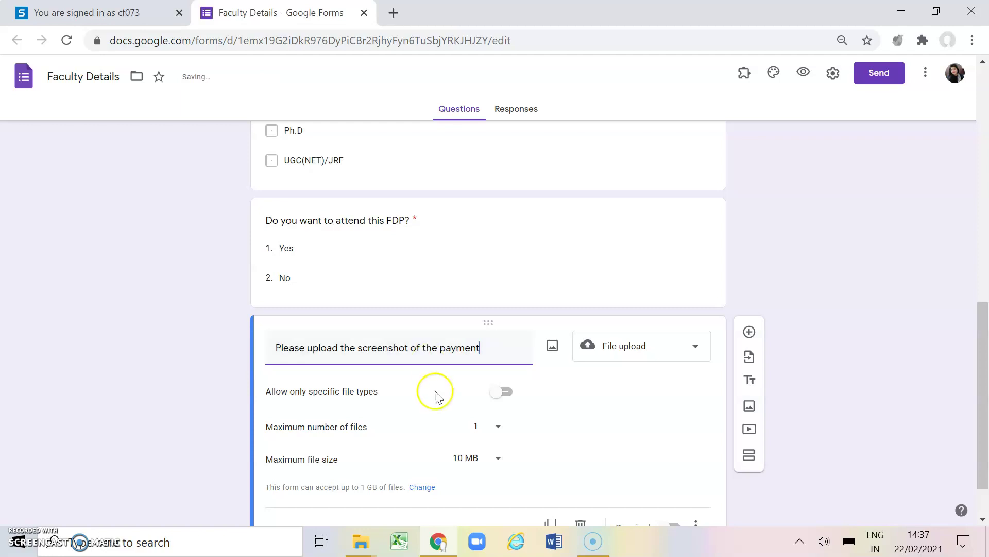
# Step: Try restricting the payment screenshot upload to PDF files and remove the file type restriction again
pyautogui.scroll(-1, 433, 394)
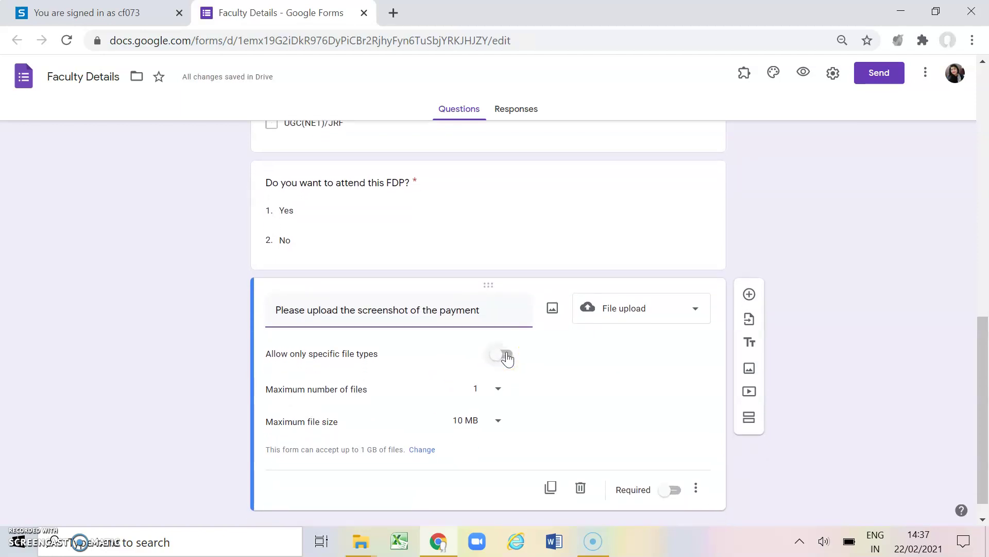
pyautogui.click(505, 359)
pyautogui.click(506, 360)
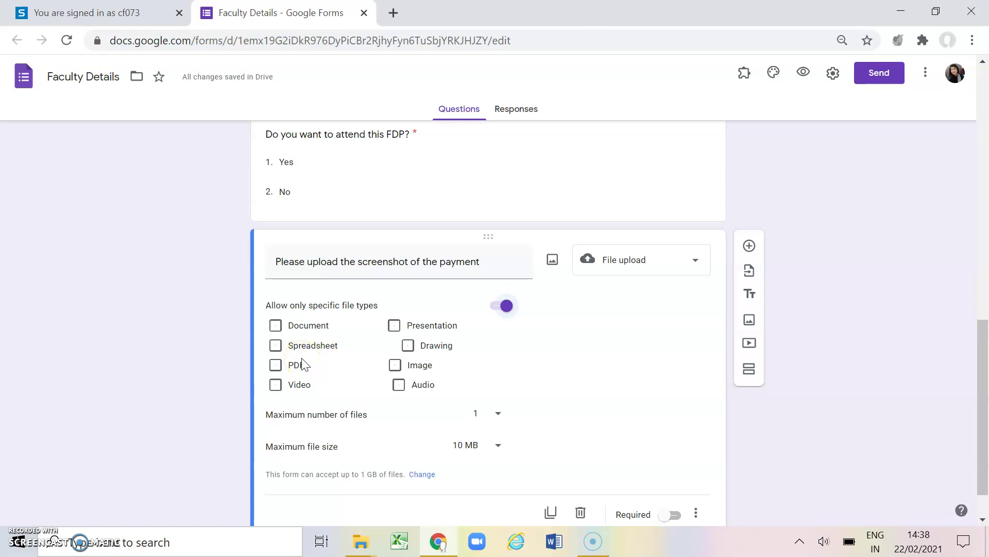
pyautogui.click(276, 366)
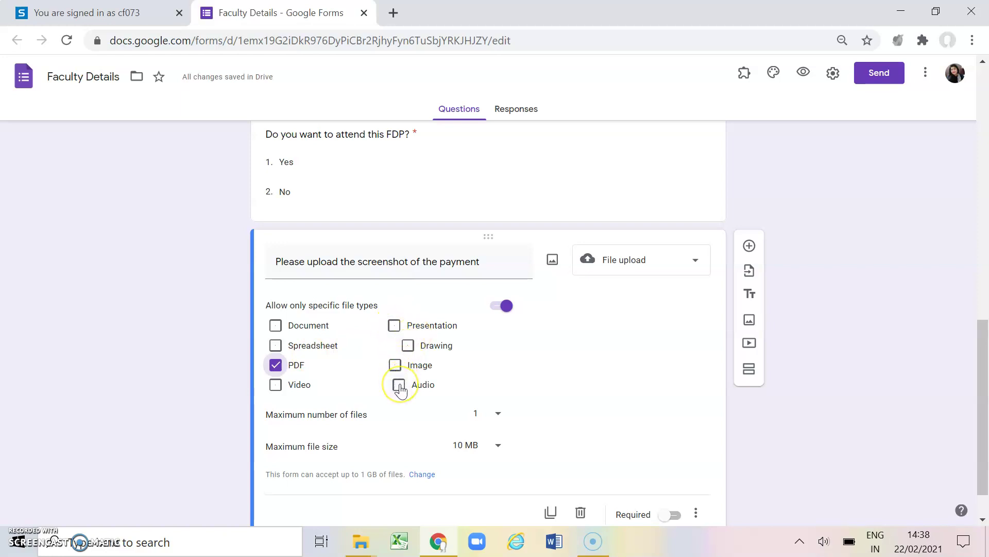
pyautogui.click(276, 365)
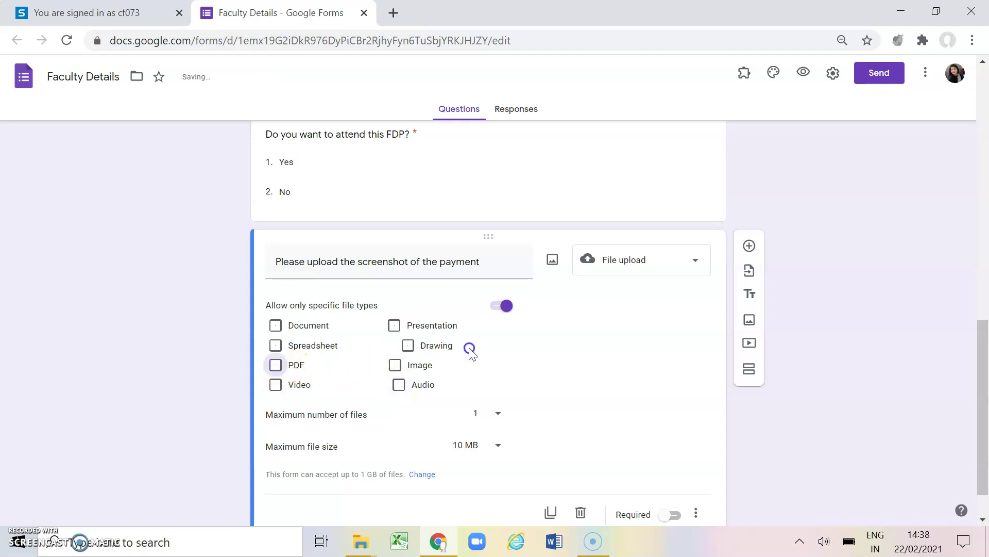
pyautogui.click(495, 307)
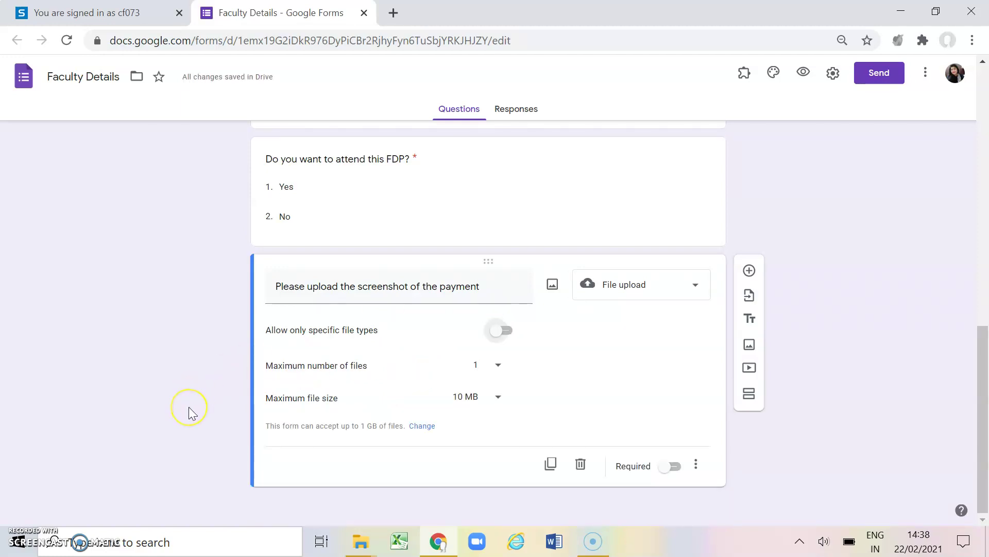
# Step: Review the upload question's maximum file number and file size choices without changing them, and make the question required
pyautogui.click(499, 367)
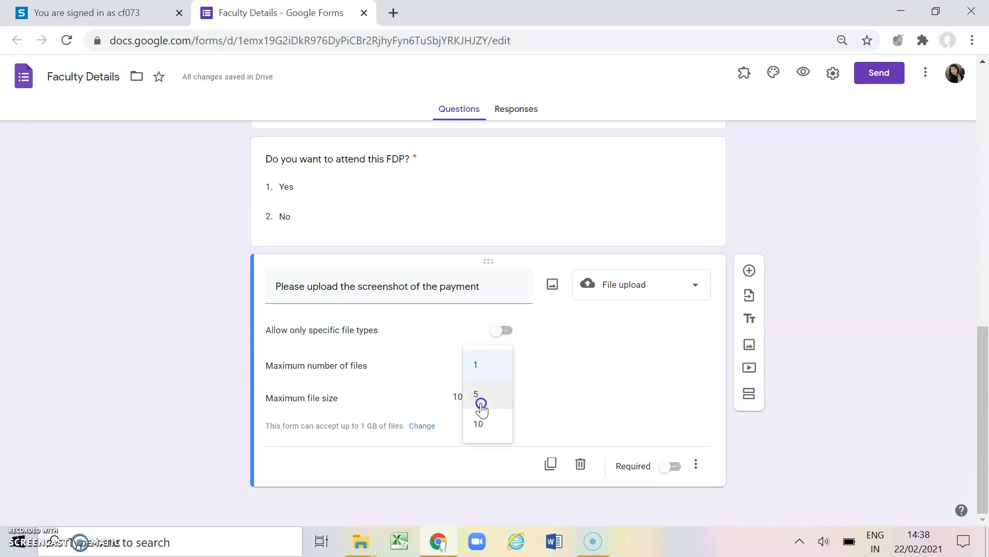
pyautogui.click(184, 406)
pyautogui.click(170, 395)
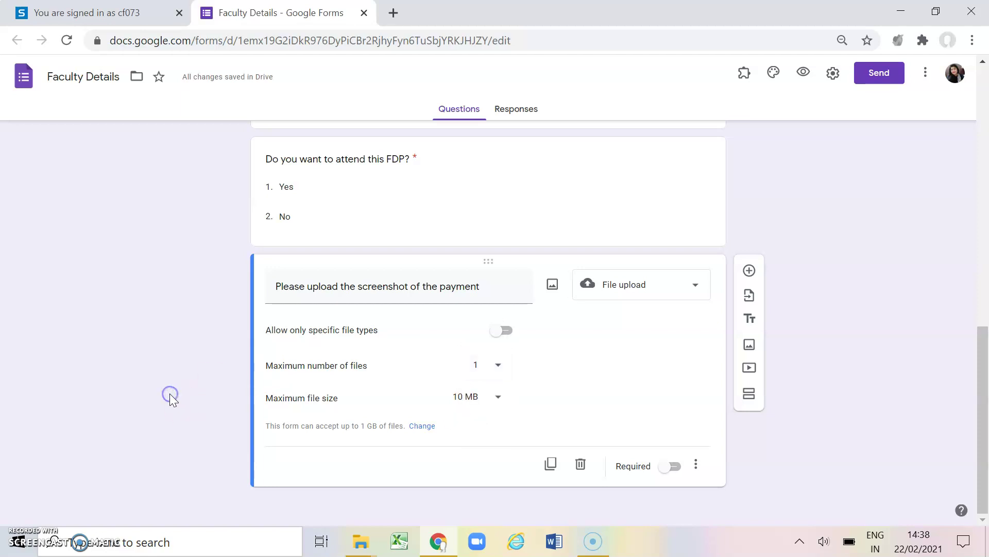
pyautogui.click(498, 398)
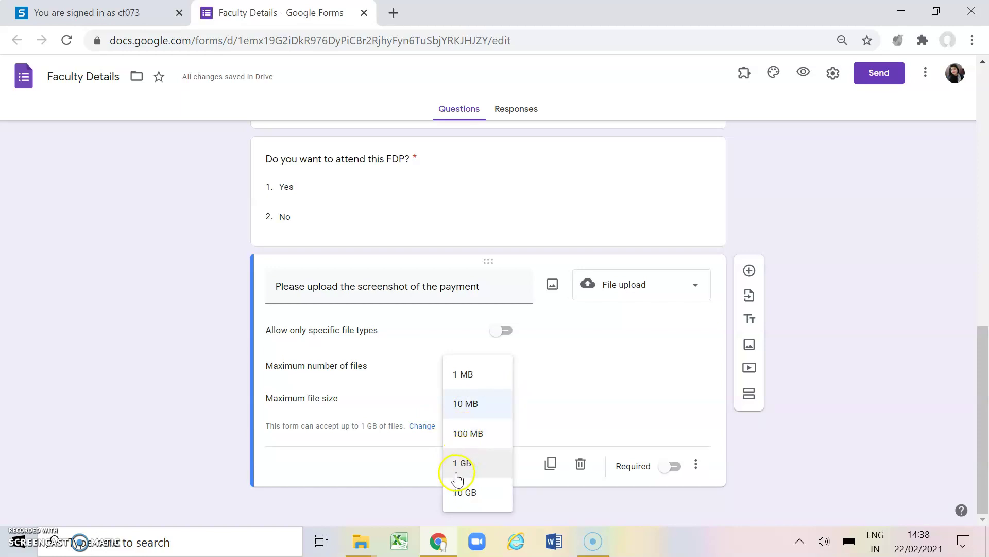
pyautogui.click(122, 453)
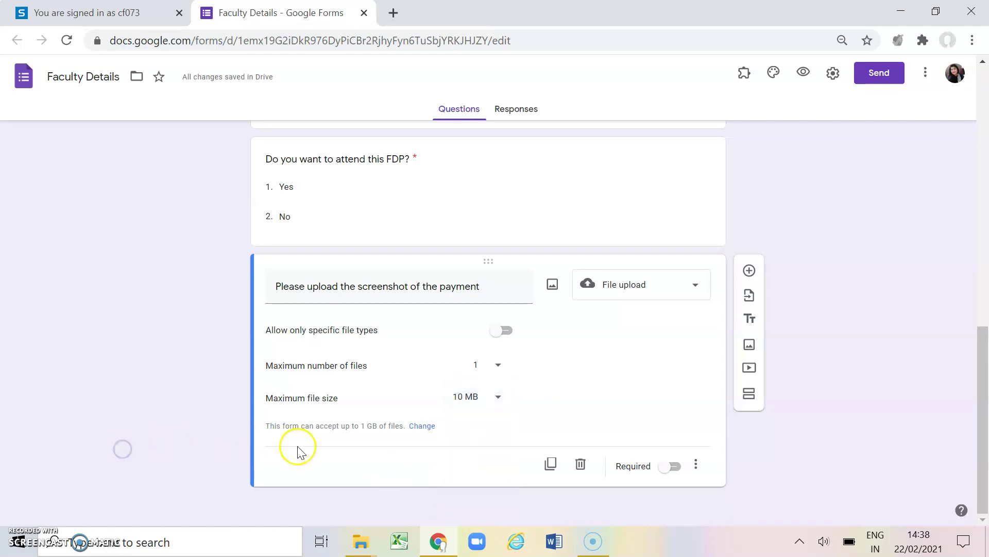
pyautogui.click(675, 465)
pyautogui.click(845, 426)
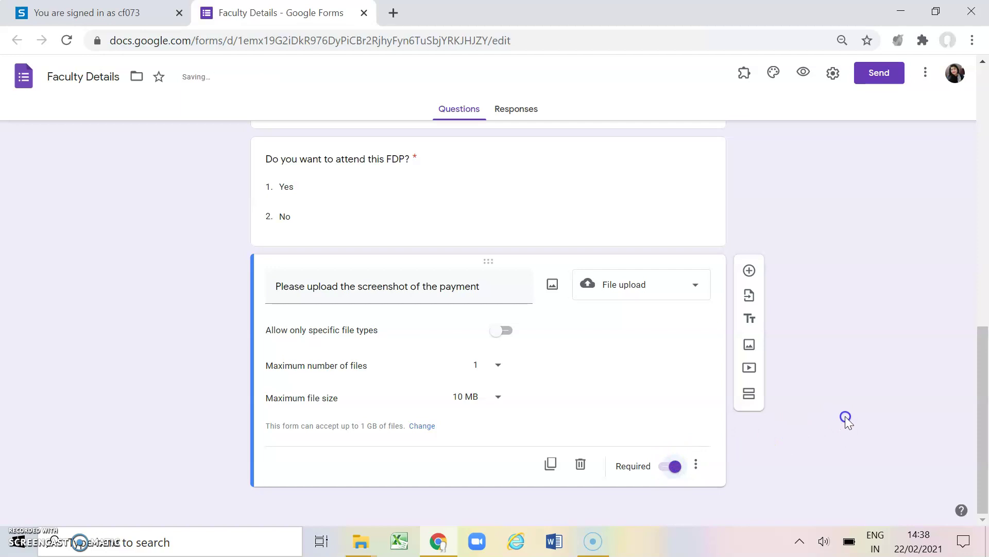
# Step: Preview the form, inspect the file insertion dialog of the payment screenshot question, cancel it and close the preview
pyautogui.click(804, 72)
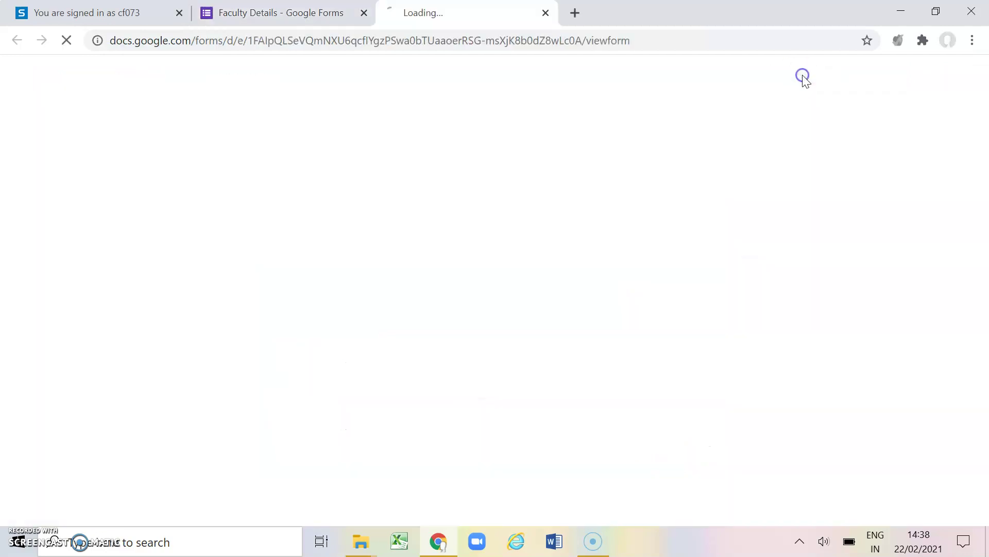
pyautogui.scroll(-8, 500, 301)
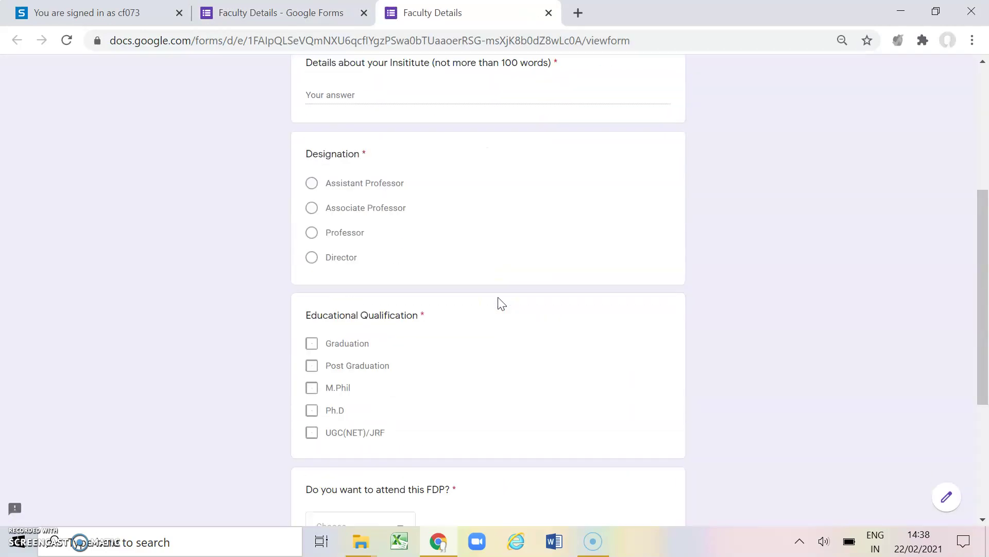
pyautogui.scroll(-1, 502, 304)
pyautogui.click(338, 384)
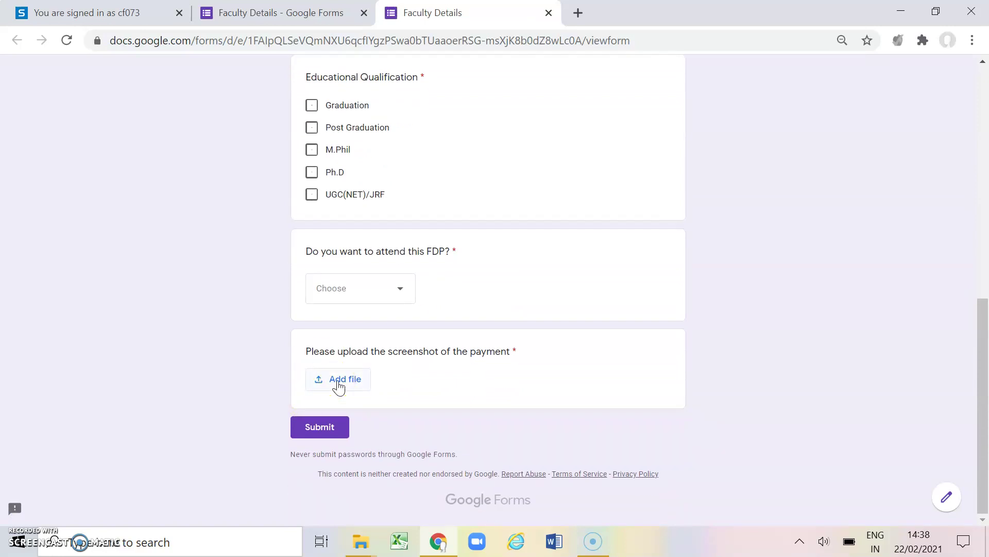
pyautogui.click(298, 224)
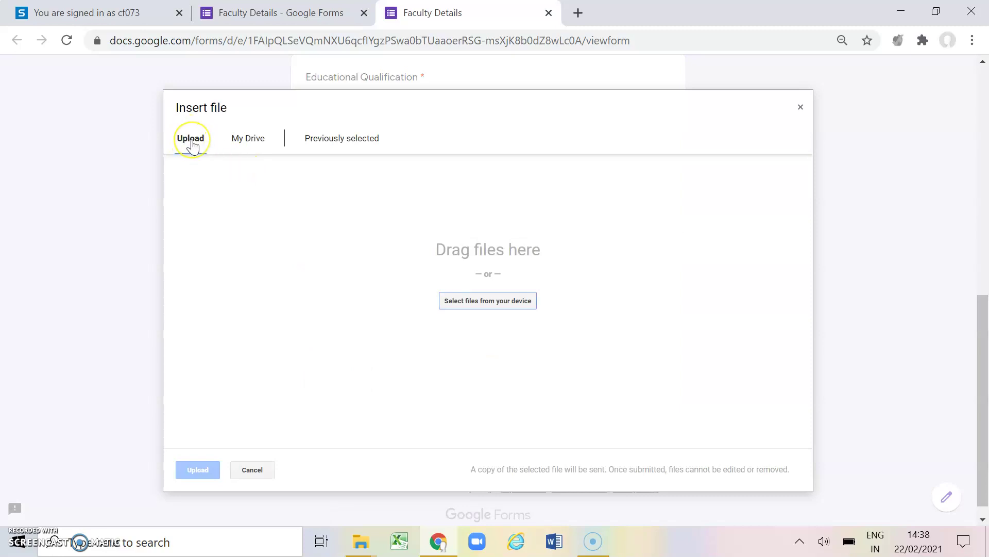
pyautogui.click(244, 137)
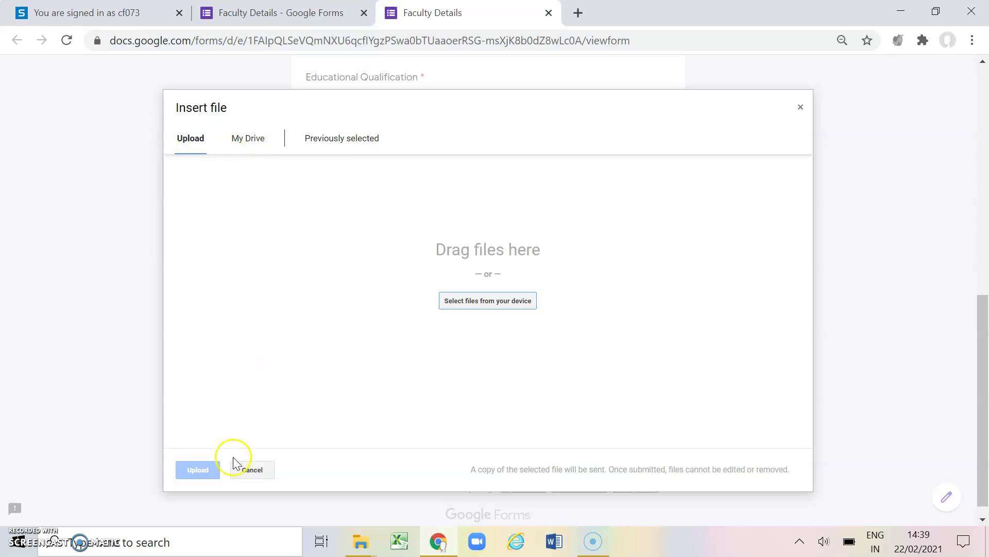
pyautogui.click(251, 471)
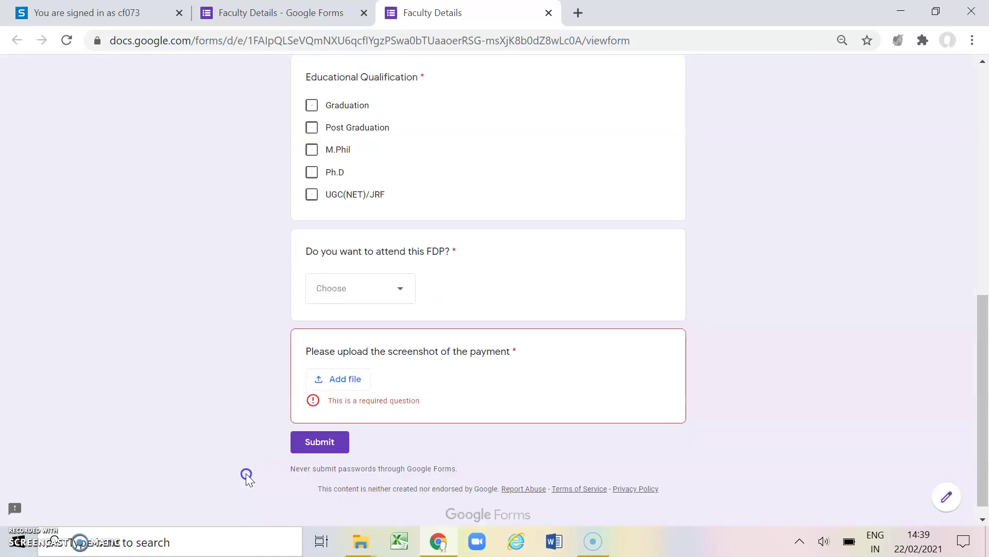
pyautogui.click(548, 13)
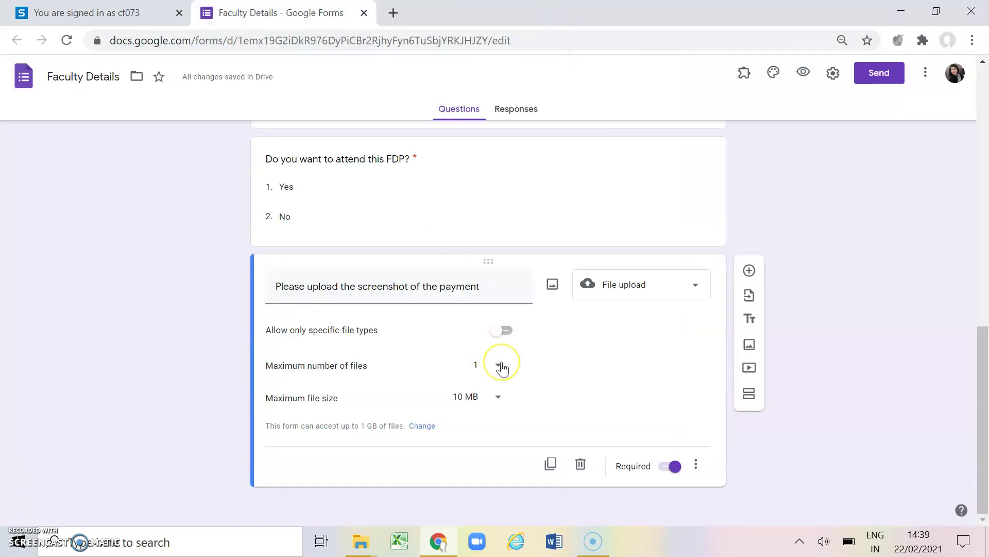
# Step: Add a question below the payment screenshot upload and set its type to linear scale
pyautogui.click(680, 291)
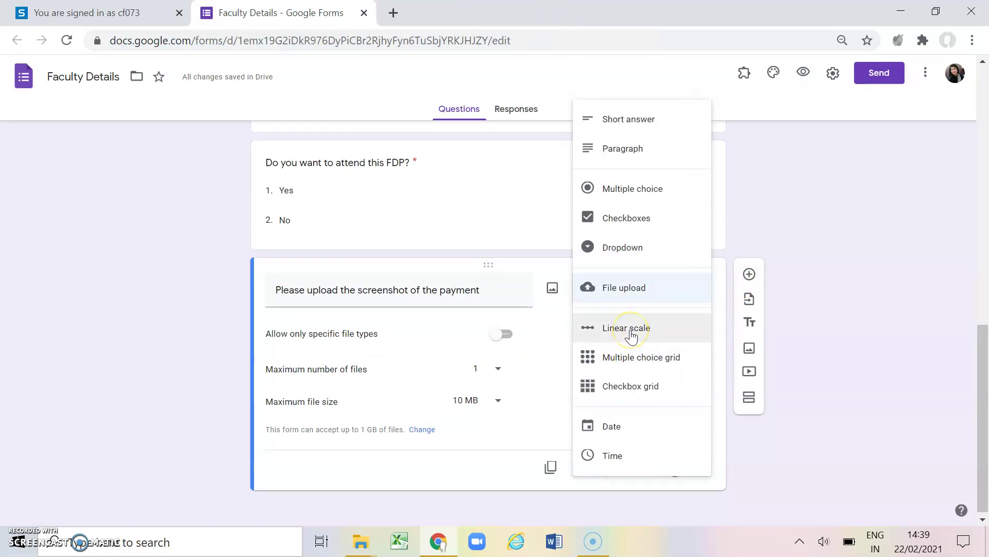
pyautogui.click(806, 326)
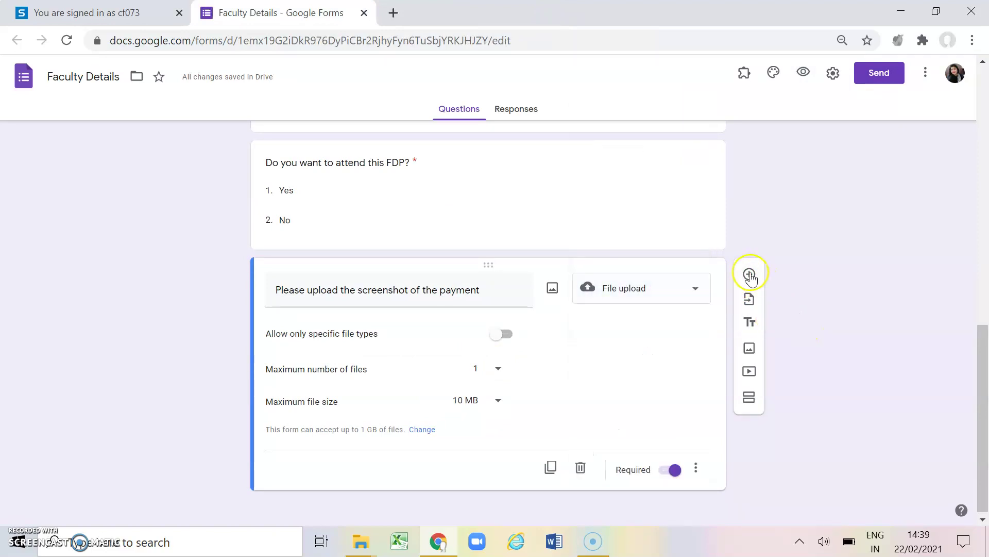
pyautogui.click(749, 274)
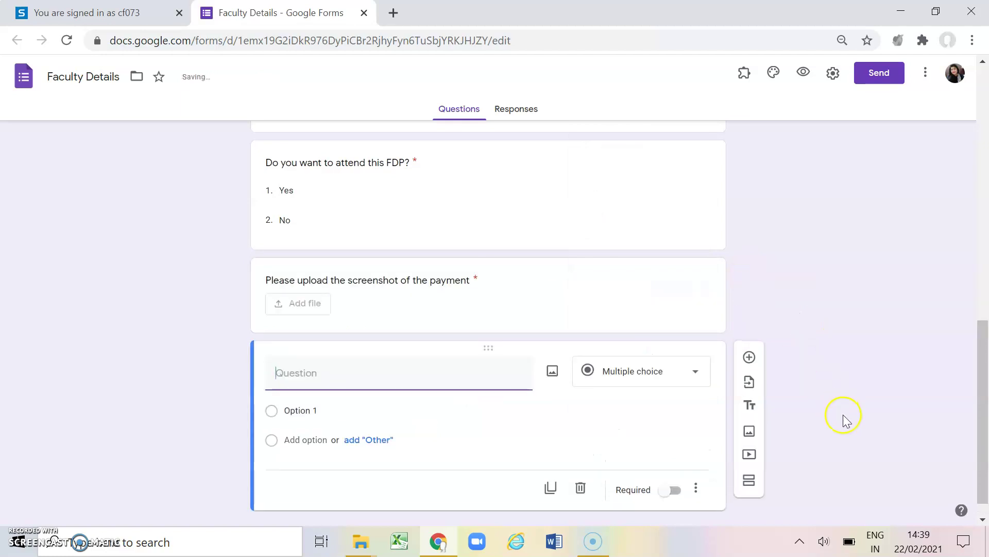
pyautogui.click(674, 356)
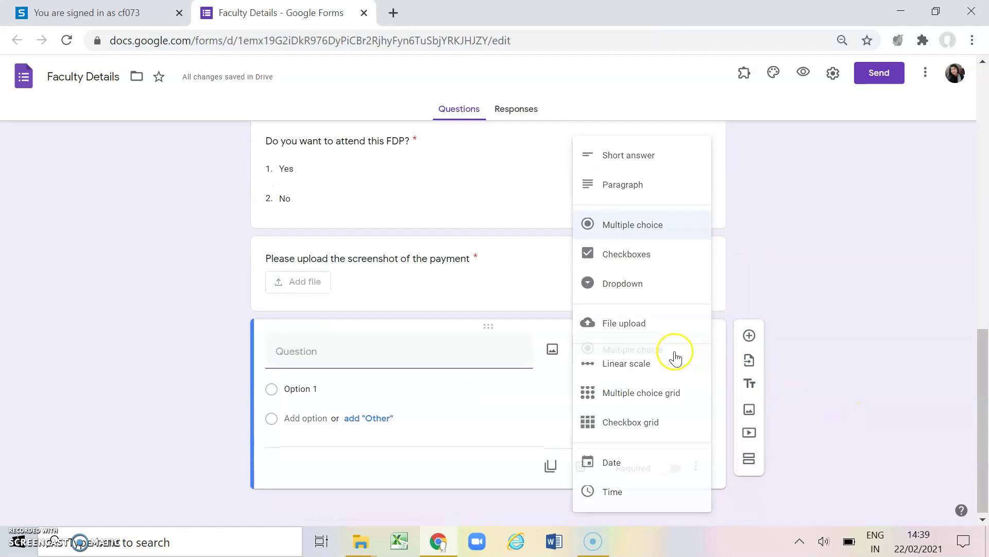
pyautogui.click(638, 370)
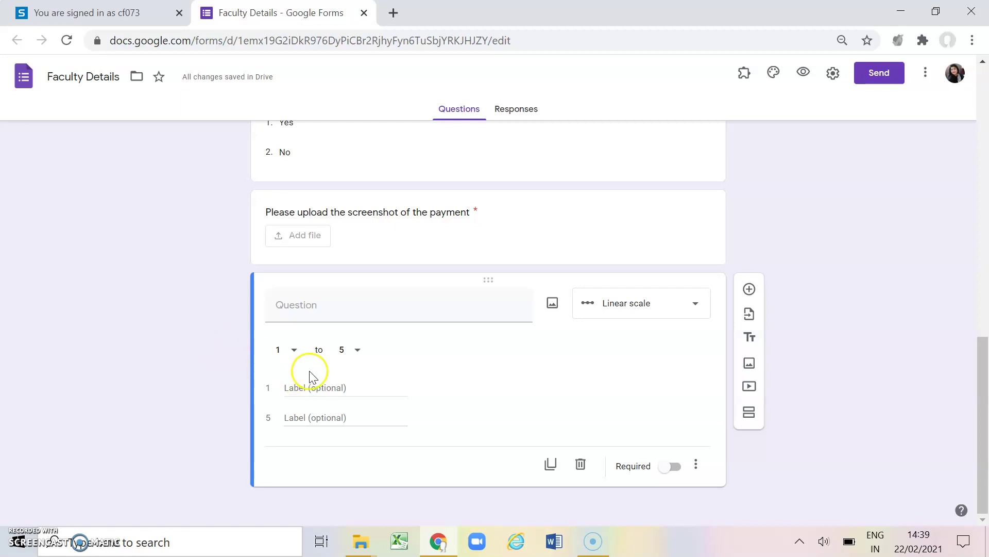
# Step: Check the scale's upper limit choices without changing the limit, and title the linear scale question "Please rate the today's speaker"
pyautogui.click(358, 351)
pyautogui.click(350, 493)
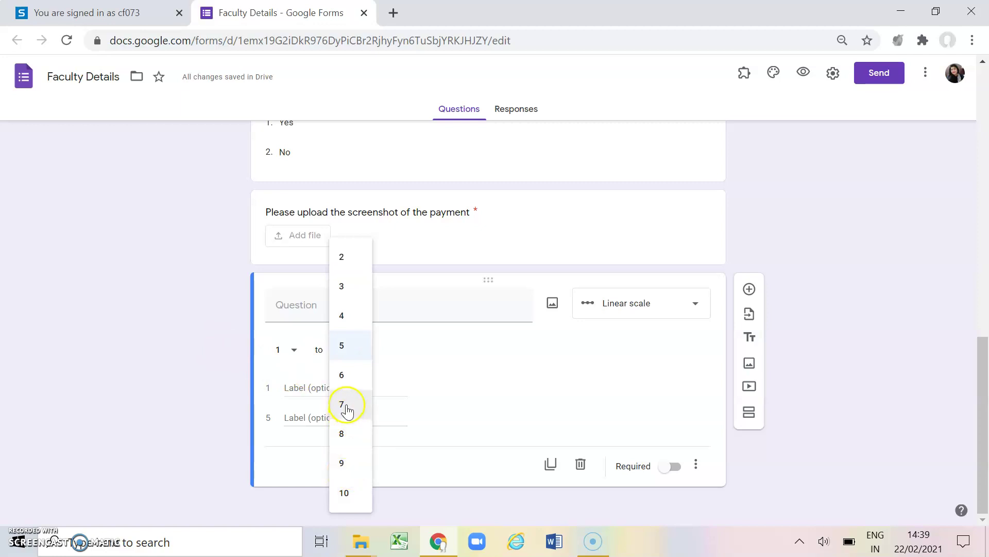
pyautogui.click(344, 494)
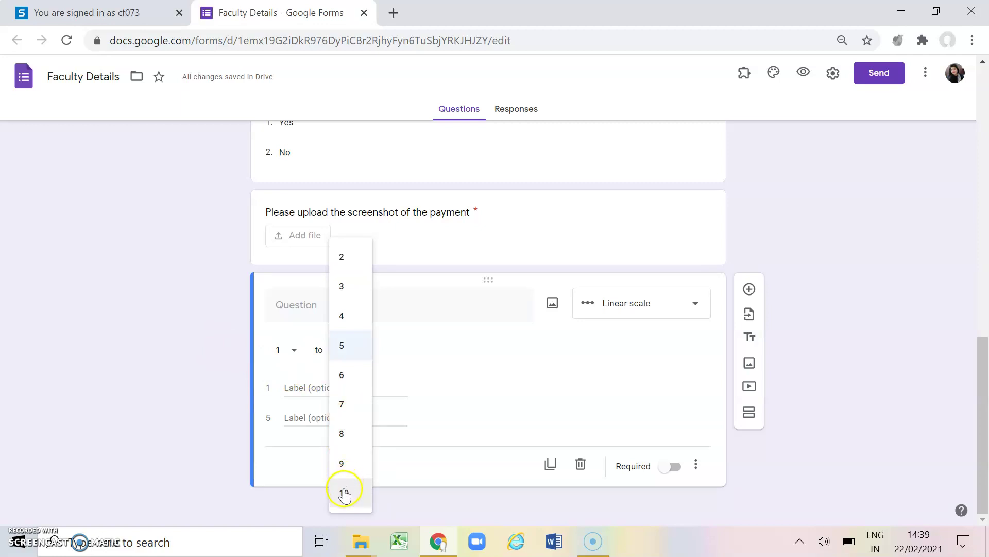
pyautogui.click(70, 380)
pyautogui.click(292, 308)
pyautogui.click(292, 311)
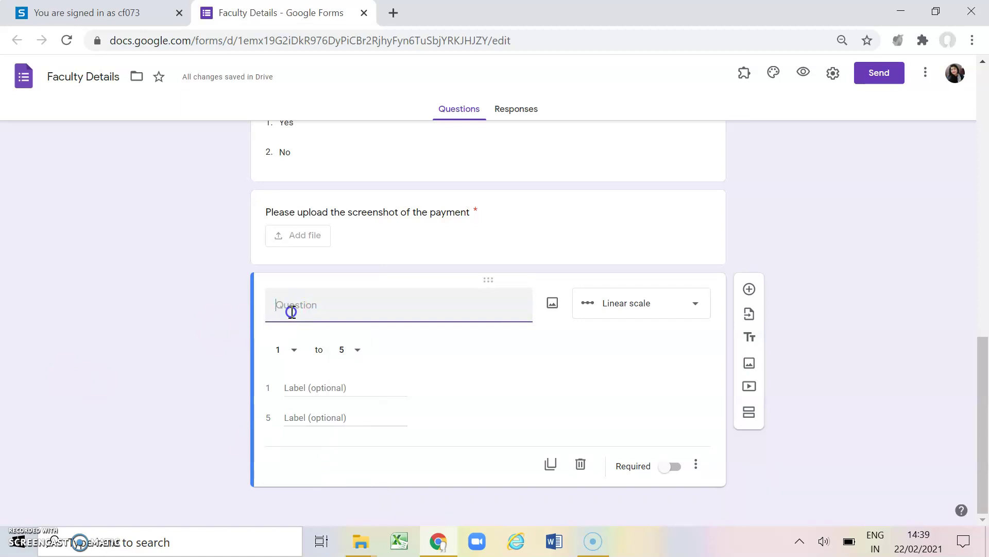
pyautogui.write('Please rate the')
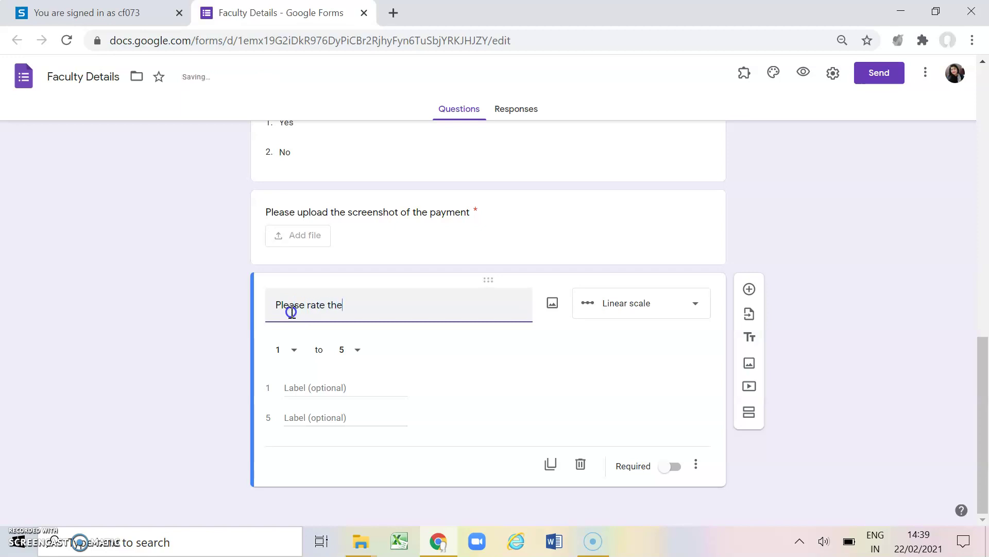
pyautogui.write(" today's speaker")
# Step: Label scale value 1 "very poor" and value 5 "Excellent", and make the speaker rating question required
pyautogui.click(294, 390)
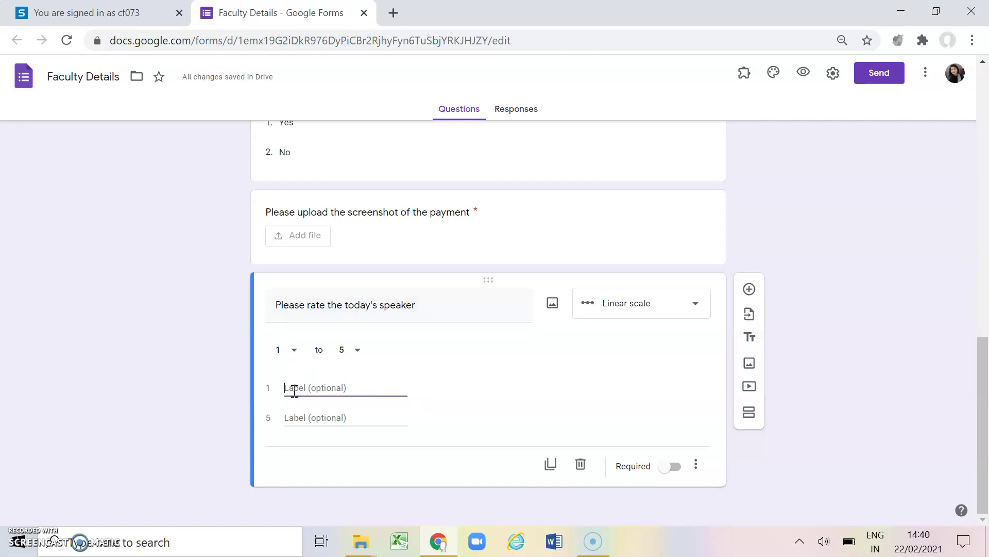
pyautogui.write('V')
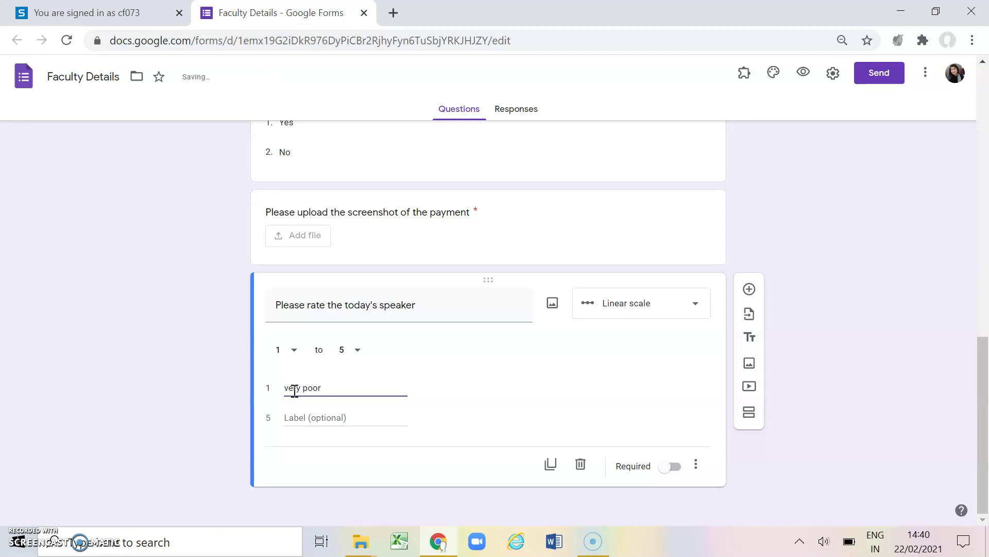
pyautogui.click(309, 418)
pyautogui.write('Exce')
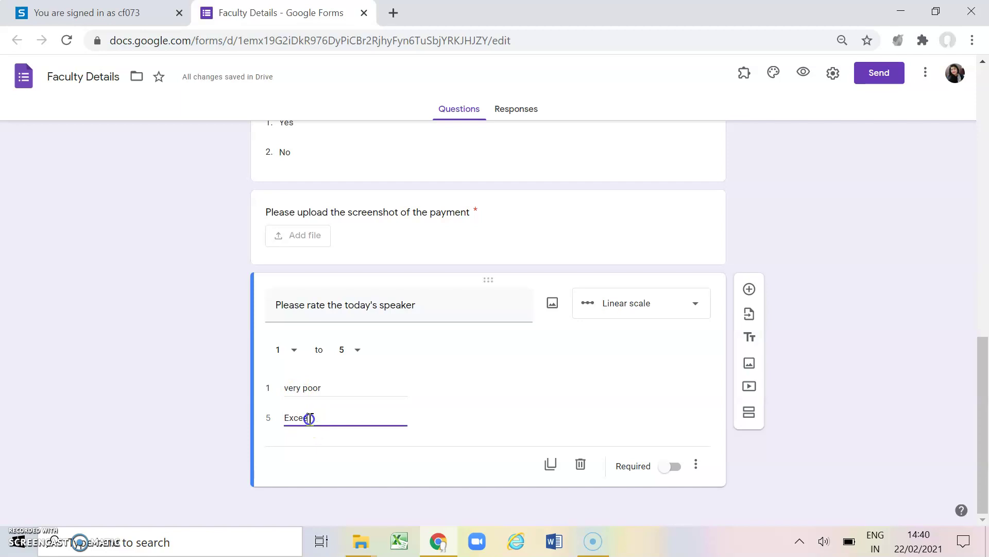
pyautogui.write('llent')
pyautogui.click(678, 467)
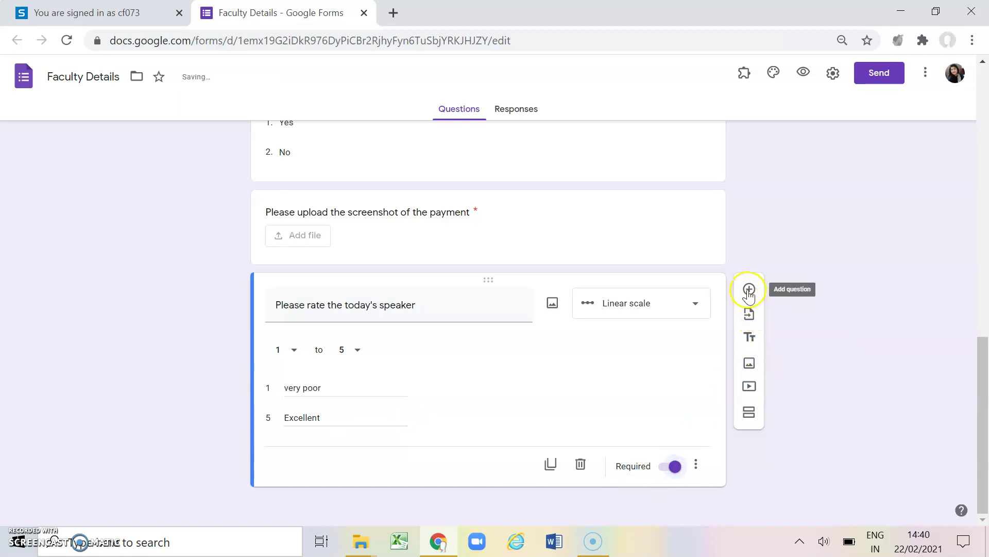
# Step: Preview the form, try different ratings up to 5 on the speaker question, and close the preview without submitting
pyautogui.click(804, 72)
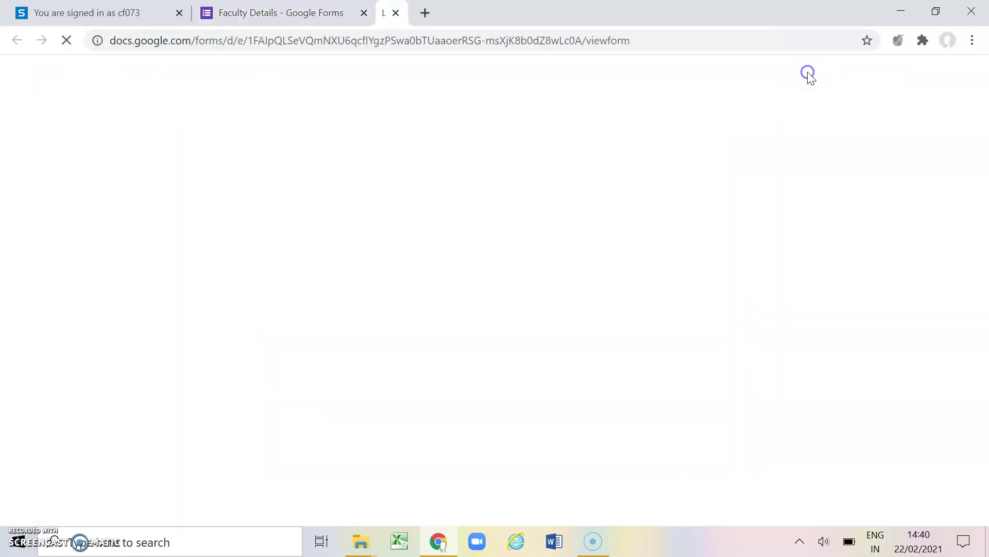
pyautogui.scroll(-10, 460, 323)
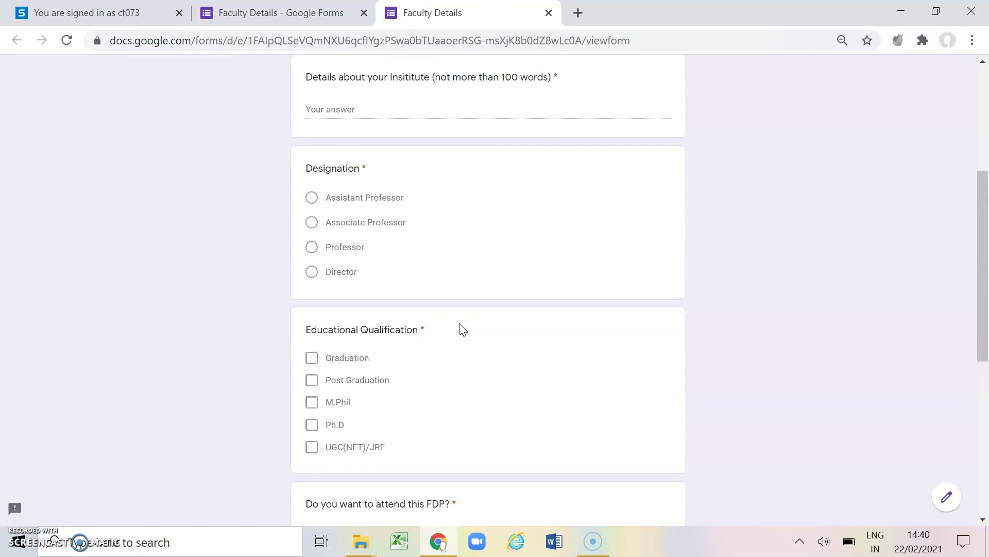
pyautogui.scroll(-2, 462, 329)
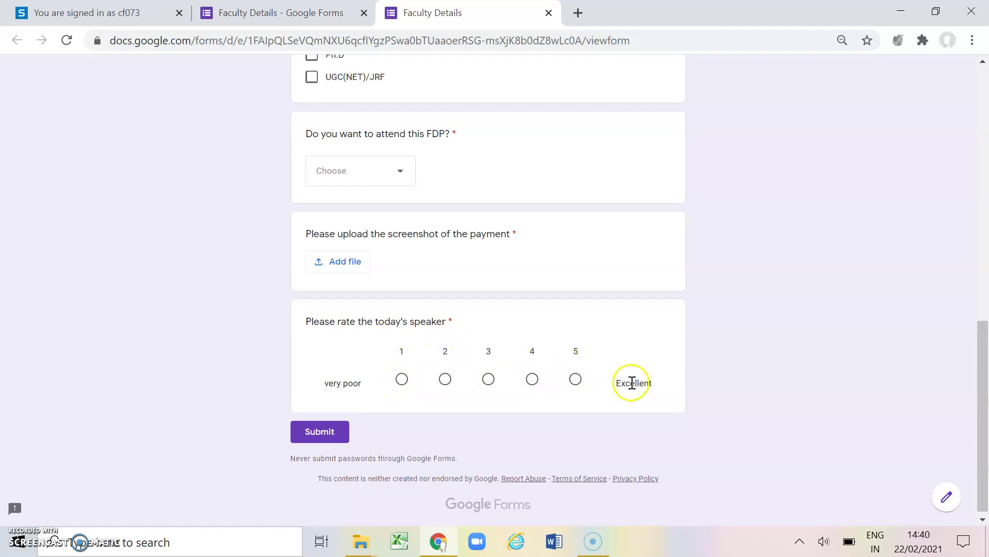
pyautogui.click(489, 380)
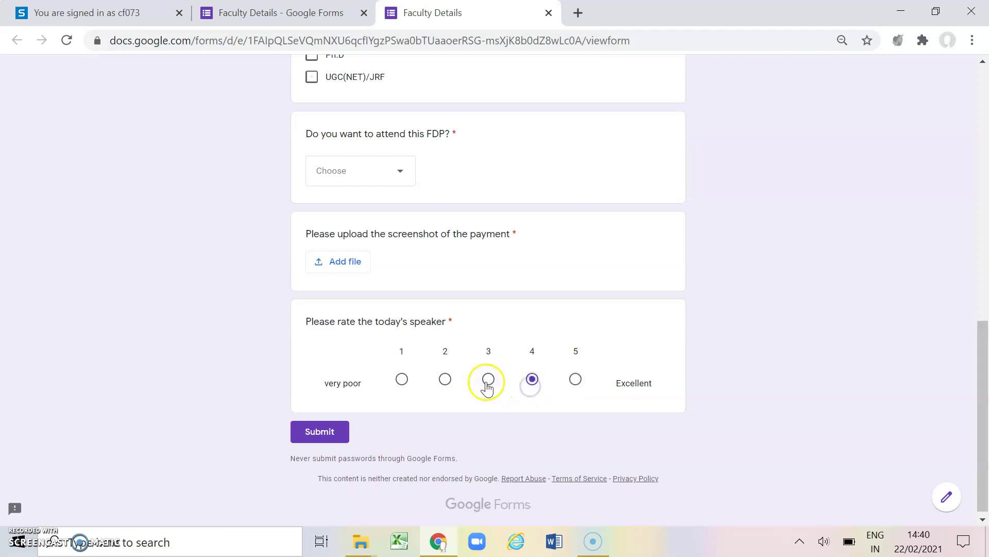
pyautogui.click(575, 381)
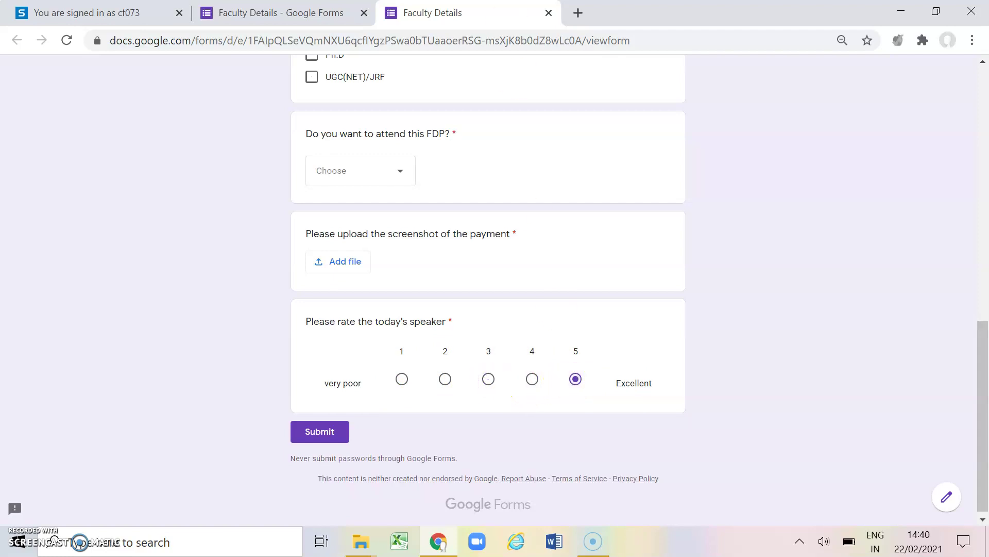
pyautogui.click(549, 13)
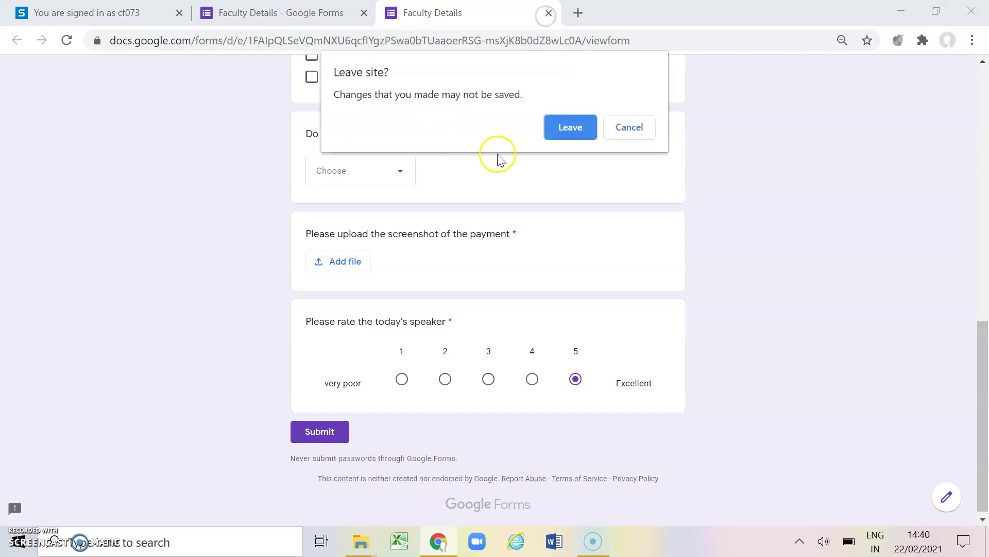
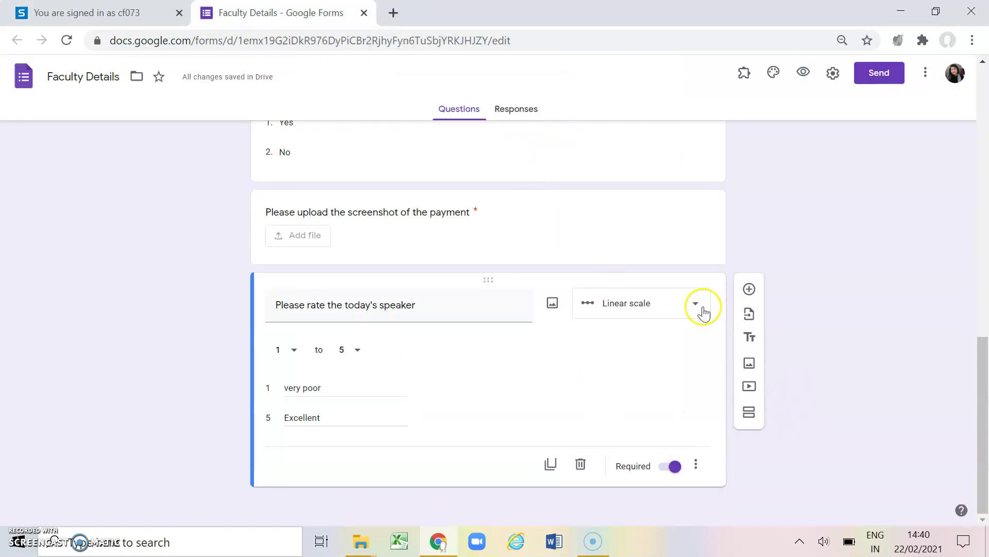
# Step: Add a question below the speaker rating and set its type to multiple choice grid
pyautogui.click(749, 289)
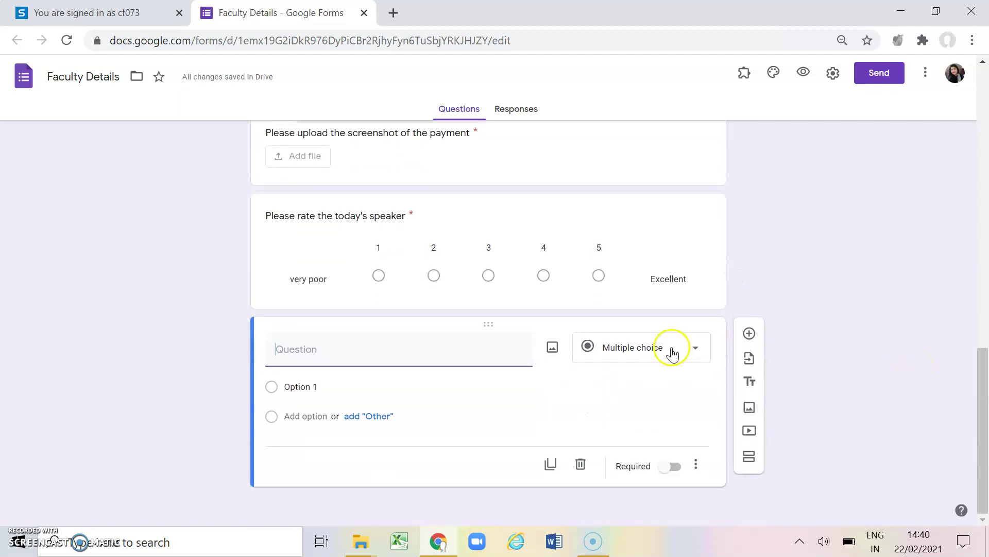
pyautogui.click(672, 349)
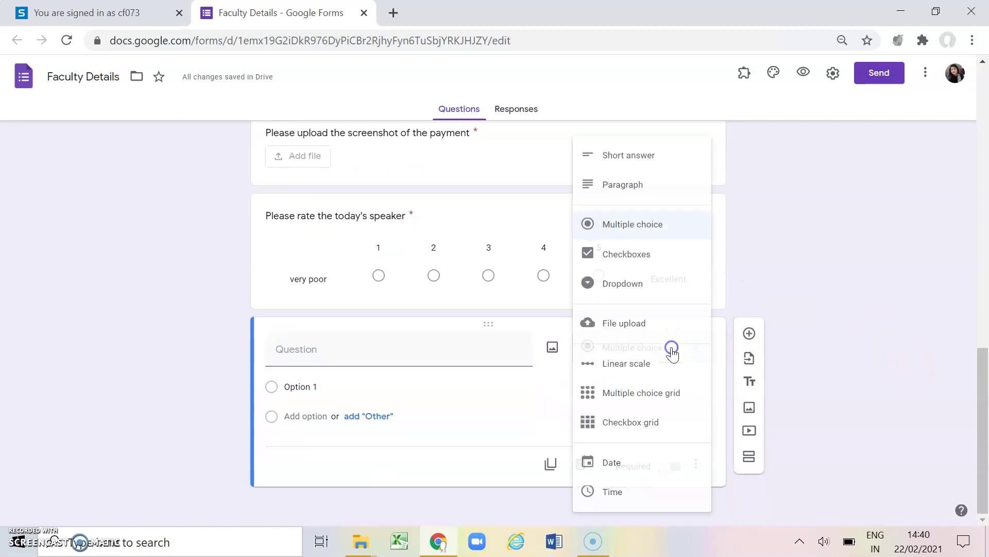
pyautogui.click(631, 394)
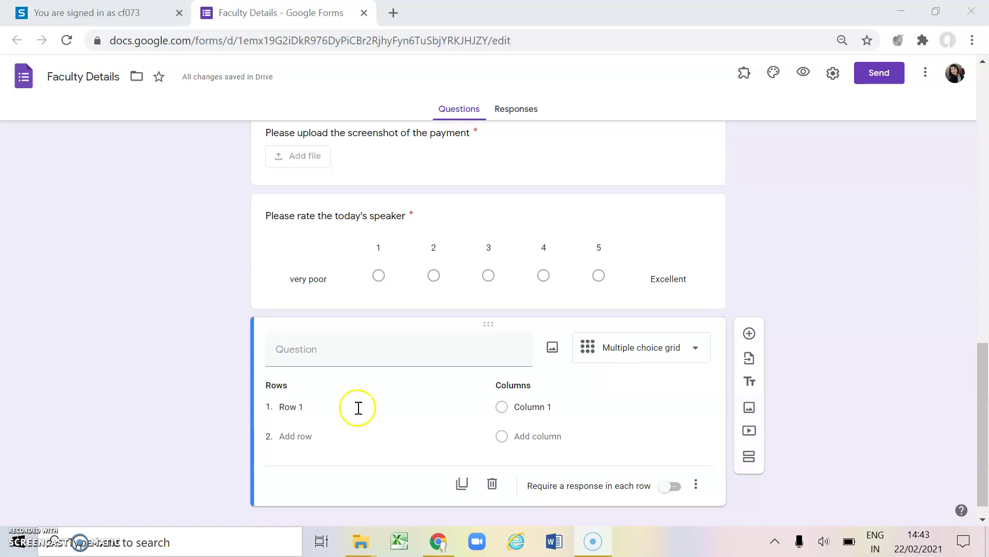
# Step: Title the grid question "Rate the following parameters (1 is for below average and 5 is for excellent)"
pyautogui.rightClick(387, 352)
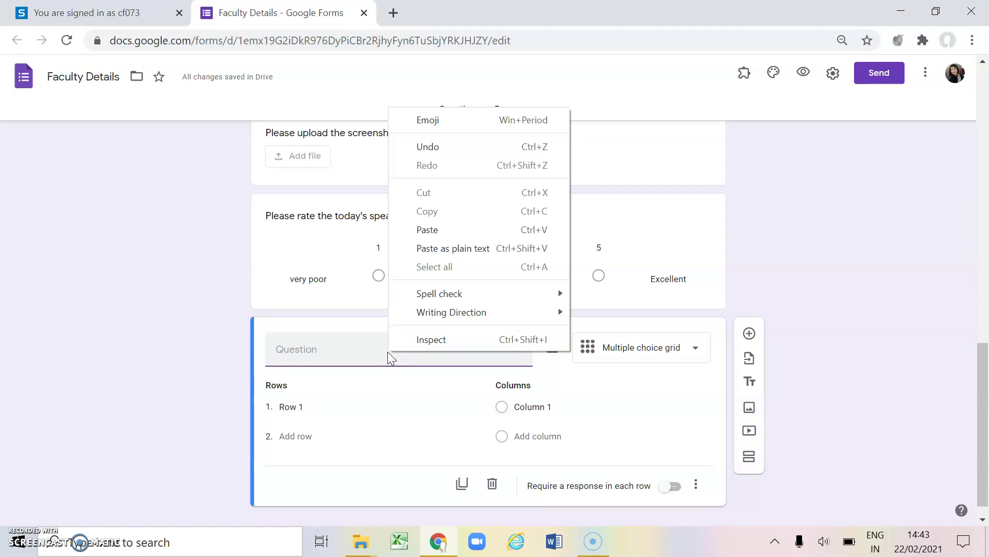
pyautogui.click(363, 355)
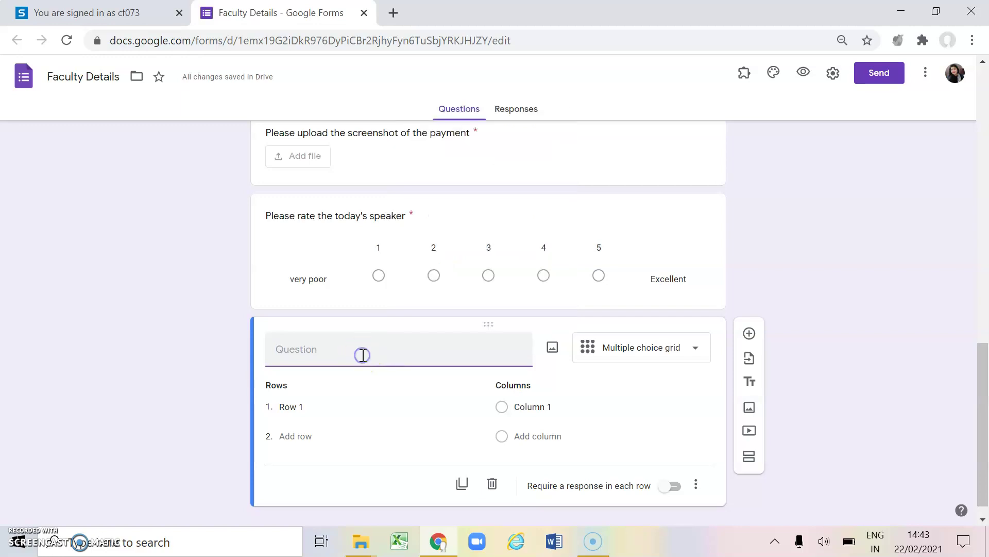
pyautogui.write('Rate the following pa')
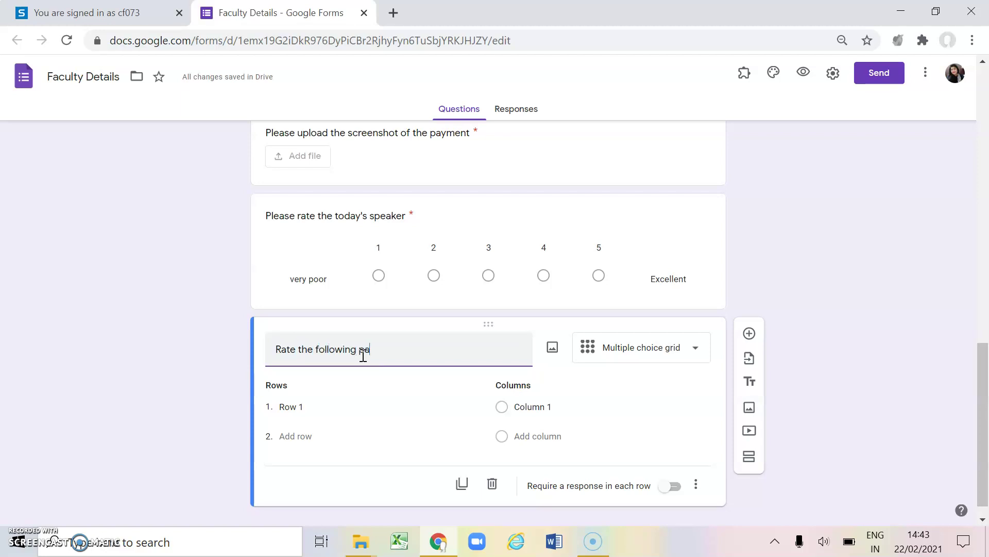
pyautogui.write('rameters (1 is ')
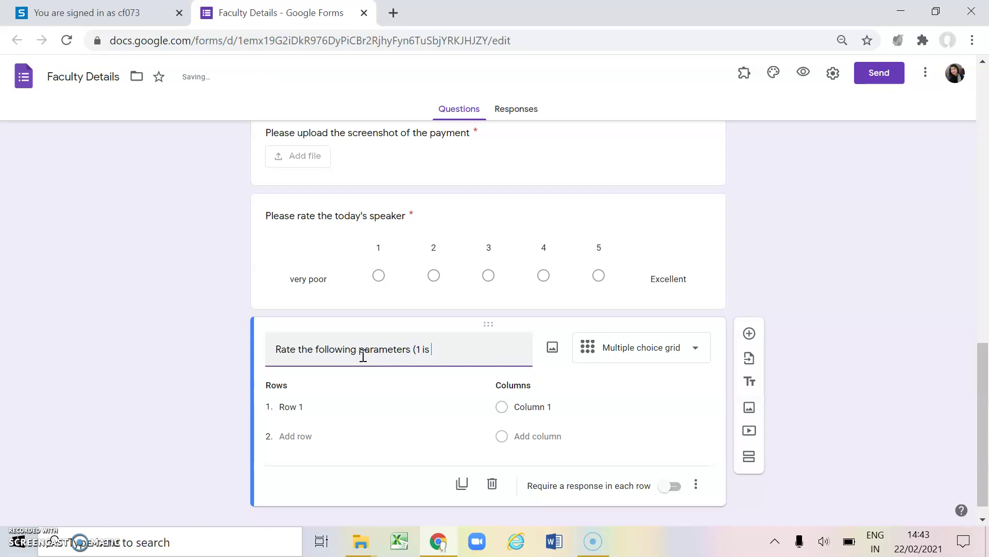
pyautogui.write('for below an')
pyautogui.press('BackSpace')
pyautogui.write('verage')
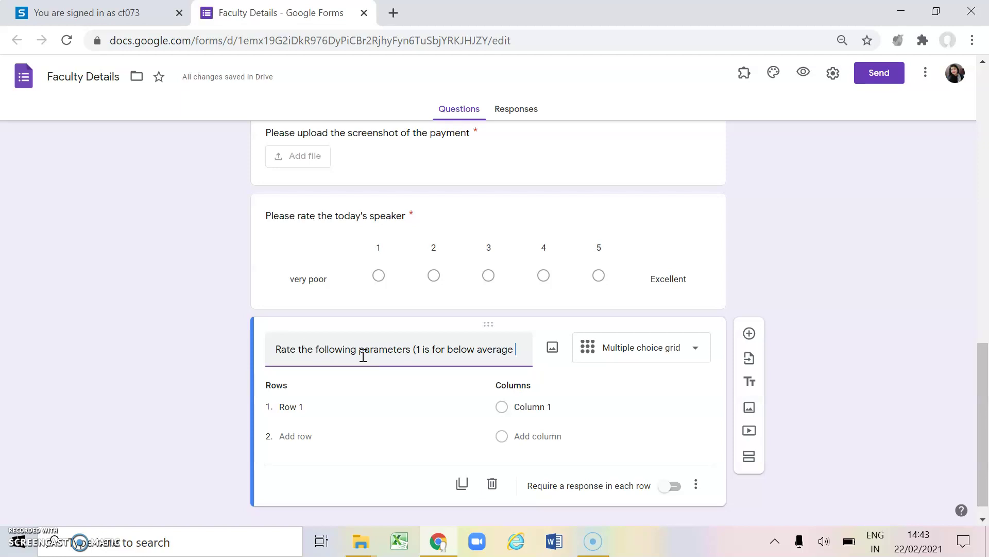
pyautogui.write(' and 5 is for excellent)')
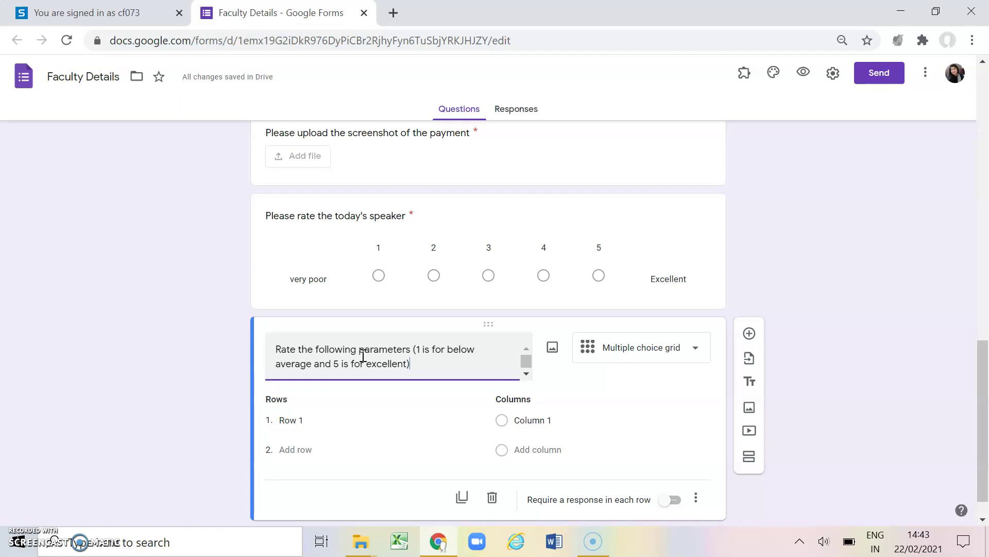
# Step: Enter the grid rows "Topic covered by the resource person" and "Study material shared by the resource person"
pyautogui.click(290, 420)
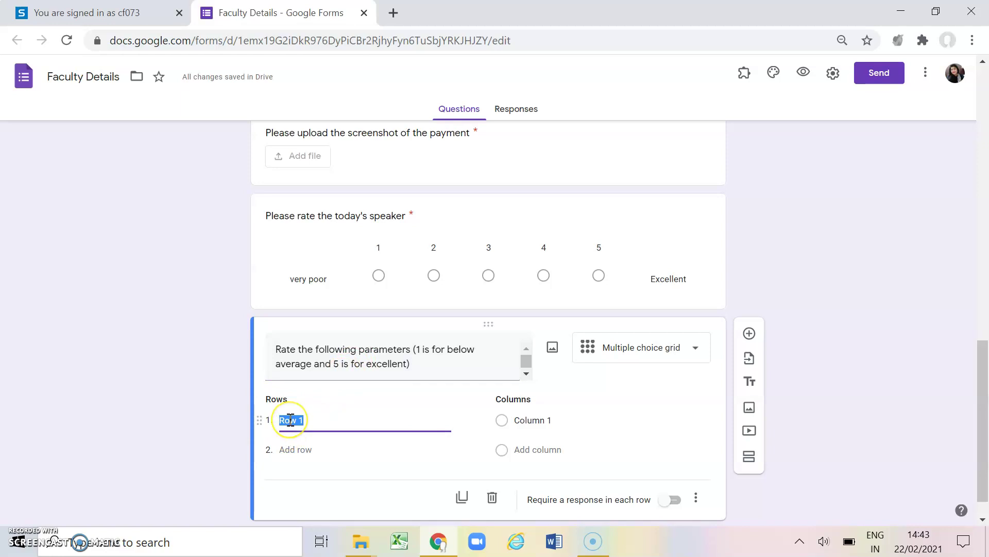
pyautogui.write('Topic covere')
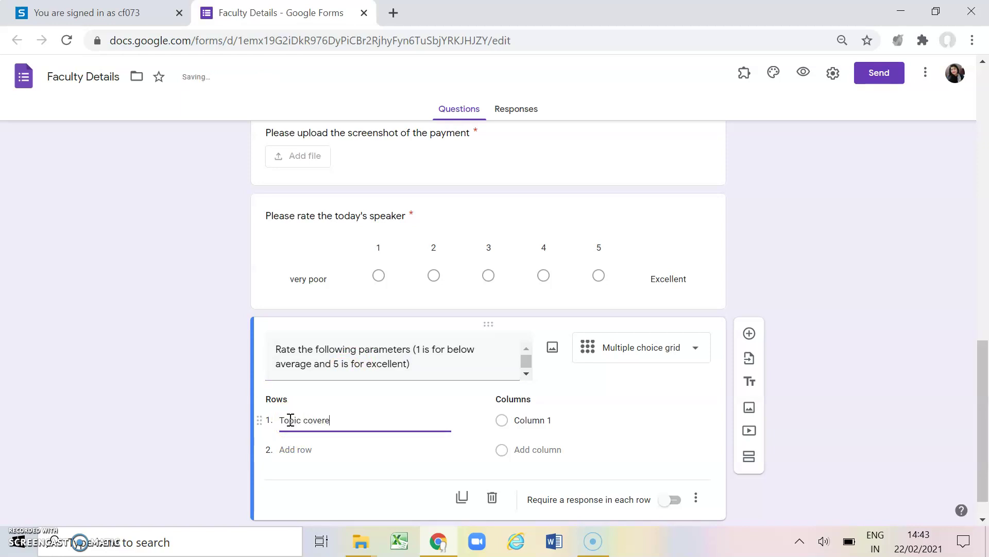
pyautogui.write('d by the resource person')
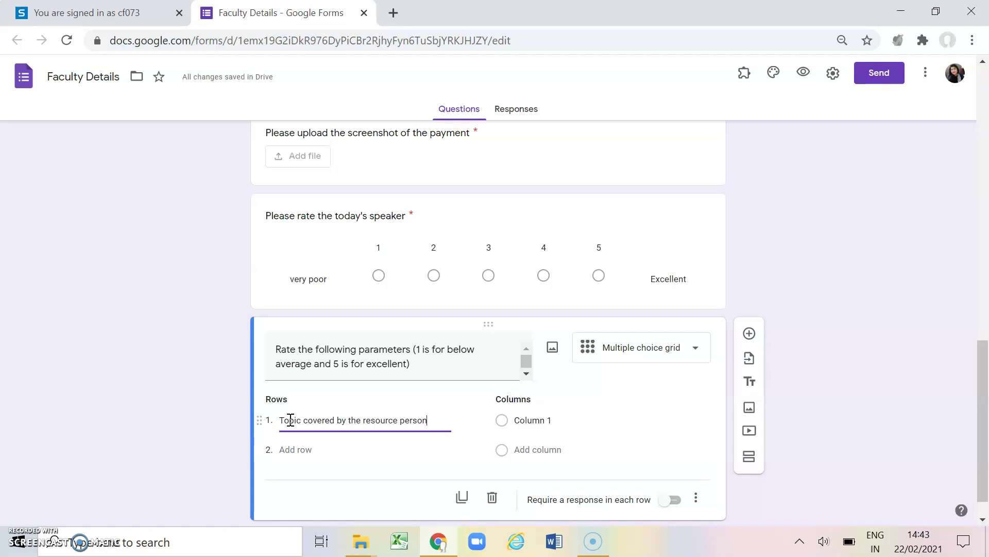
pyautogui.click(295, 449)
pyautogui.write('Study material')
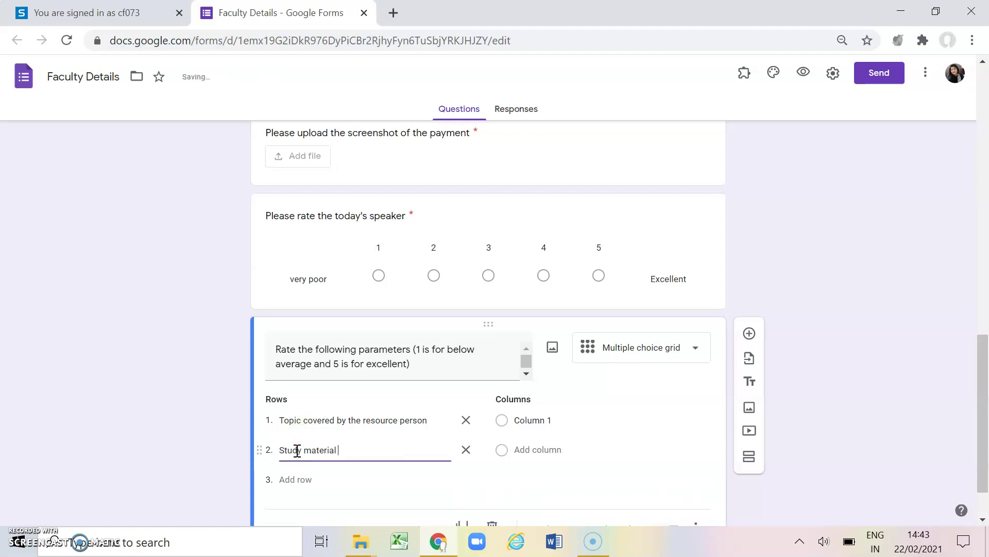
pyautogui.write(' share')
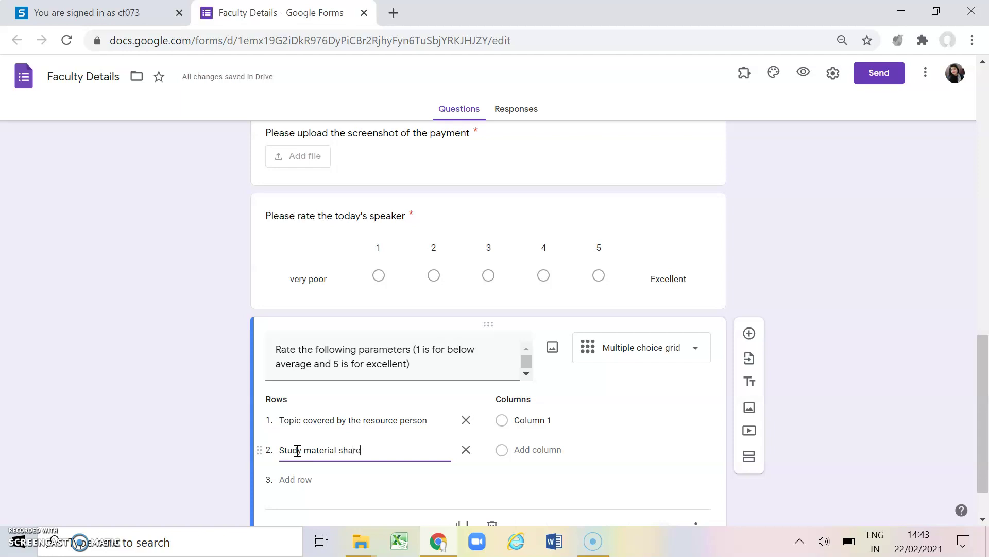
pyautogui.write('d by the resource person')
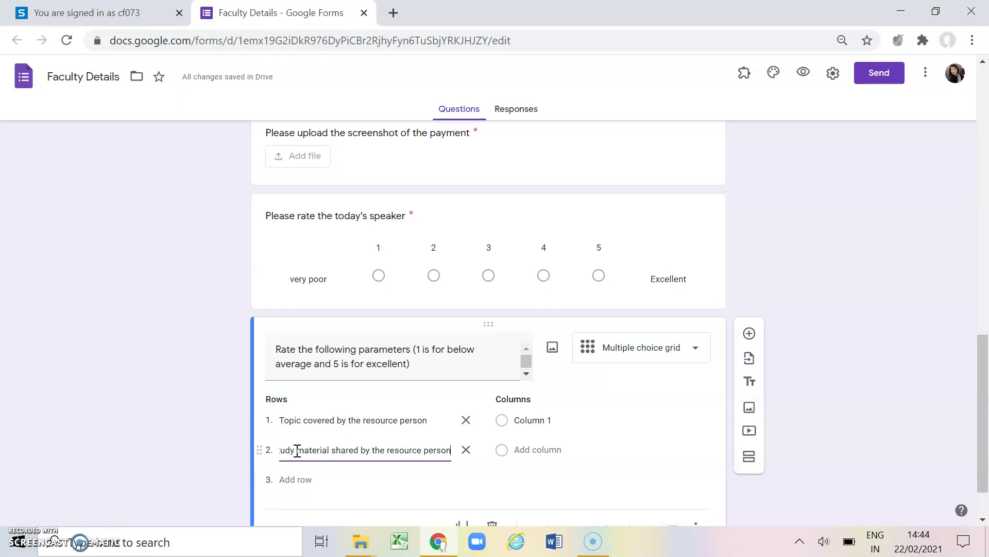
# Step: Add the grid rows "Content delivered by the resource person" and "Examples quoted by the resource person"
pyautogui.click(288, 479)
pyautogui.write('Content de')
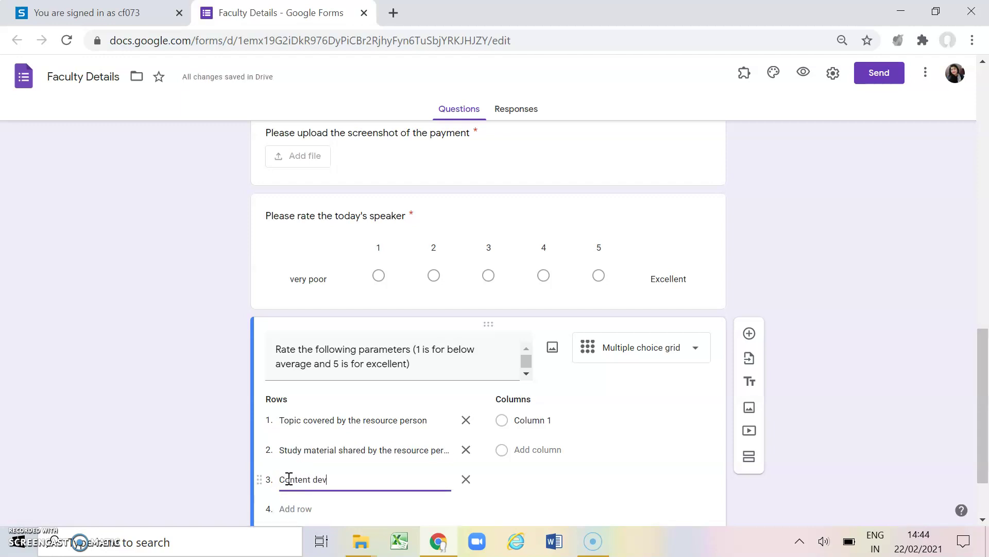
pyautogui.write('livere')
pyautogui.write('d by the r')
pyautogui.write('eso')
pyautogui.press('BackSpace')
pyautogui.write('source person')
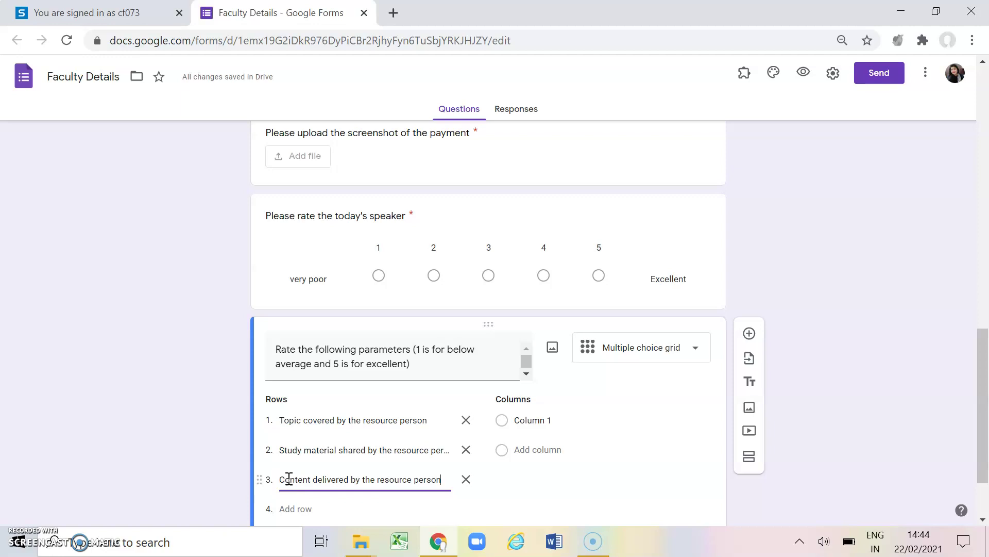
pyautogui.click(290, 509)
pyautogui.write('Examples quo')
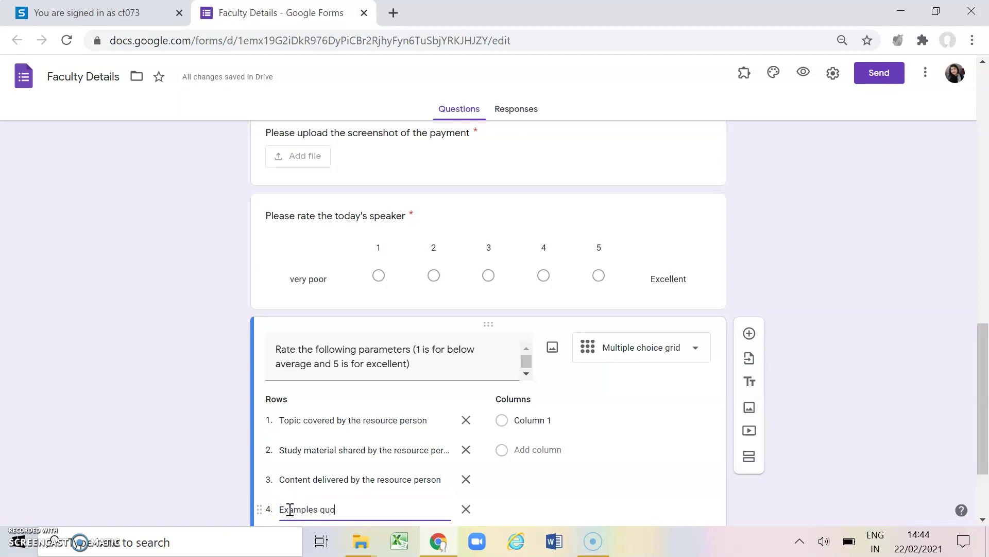
pyautogui.write('ted by the resource person')
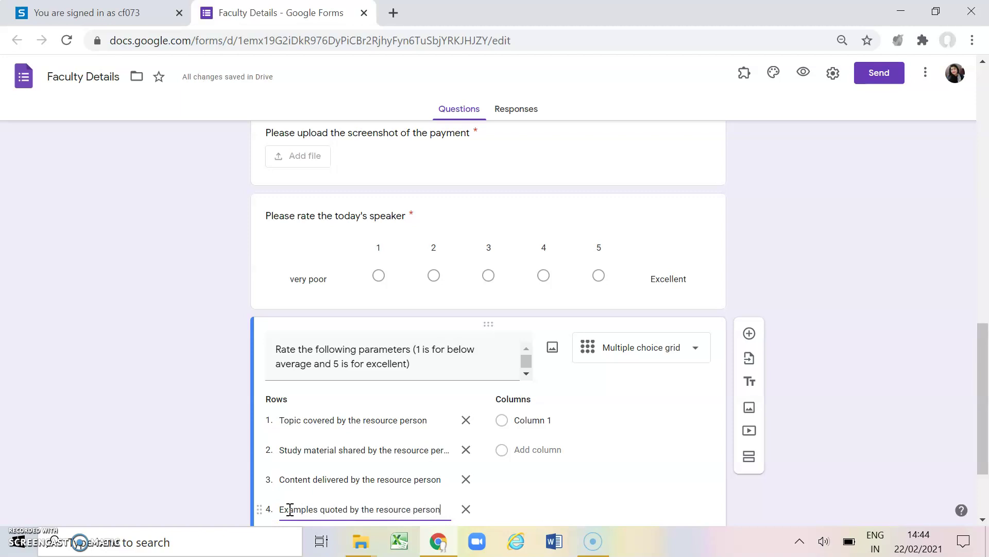
# Step: Add a fifth grid row, "Topic was fully covered and clarified fully by the resource person", and leave no extra row below it
pyautogui.scroll(-1, 331, 485)
pyautogui.click(308, 474)
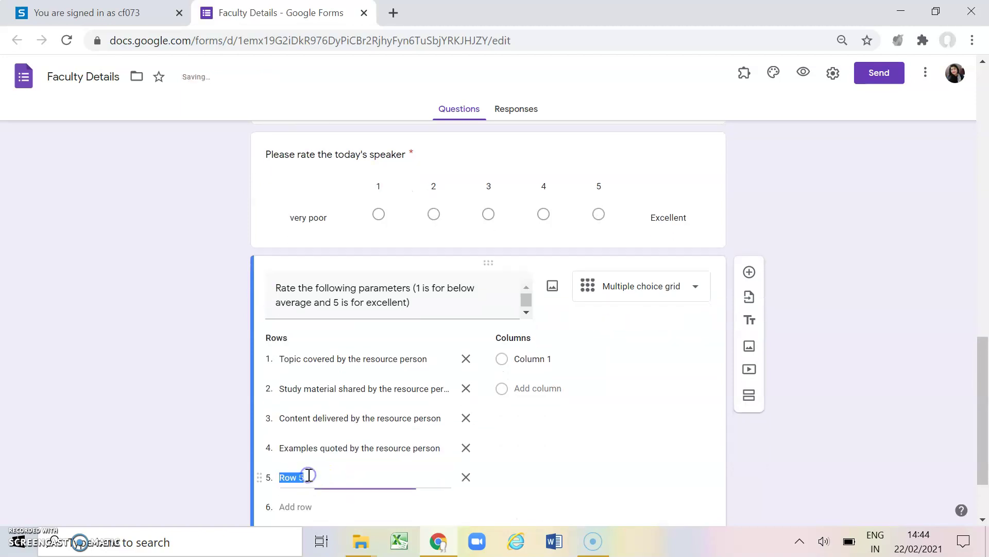
pyautogui.write('Topi')
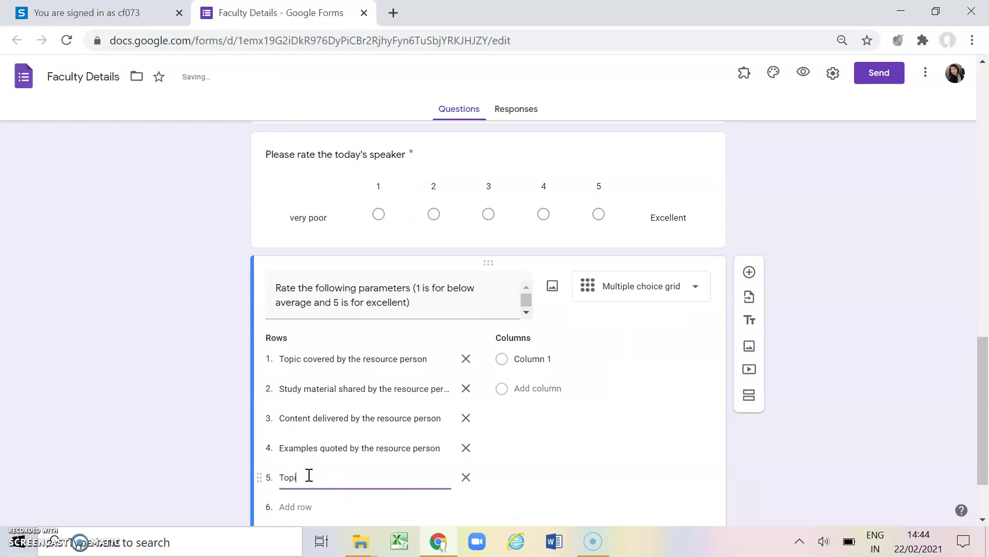
pyautogui.write('c was fully covered and ')
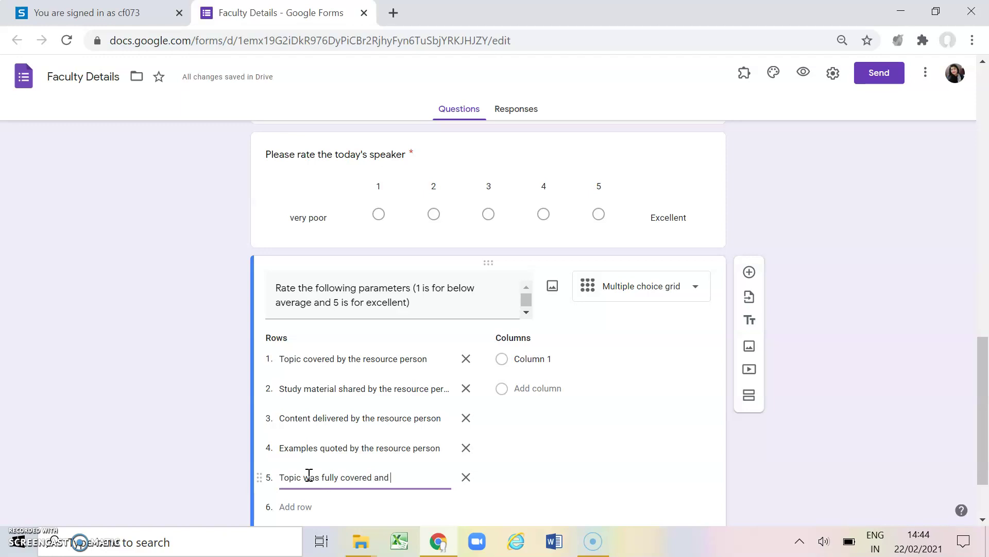
pyautogui.write('clarified fully by the')
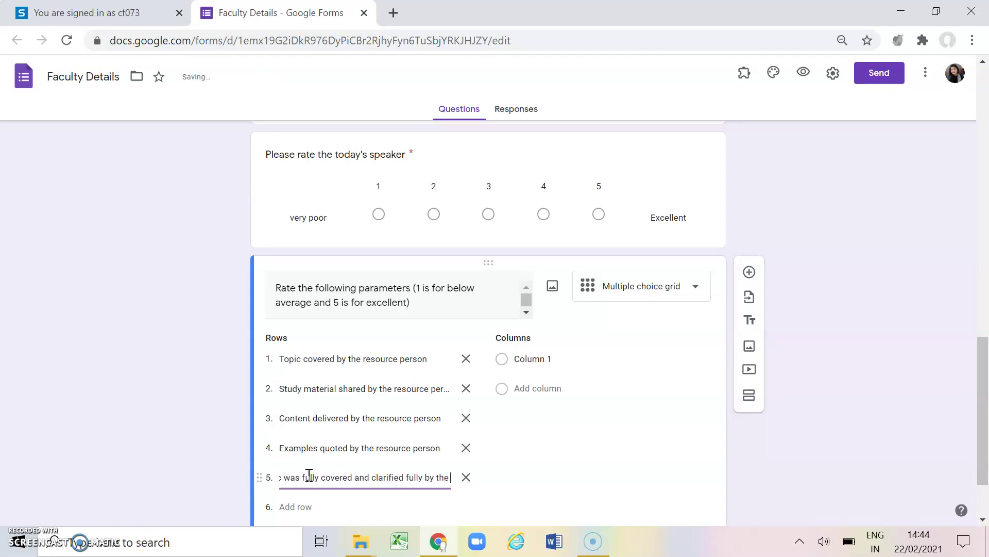
pyautogui.write(' resource person')
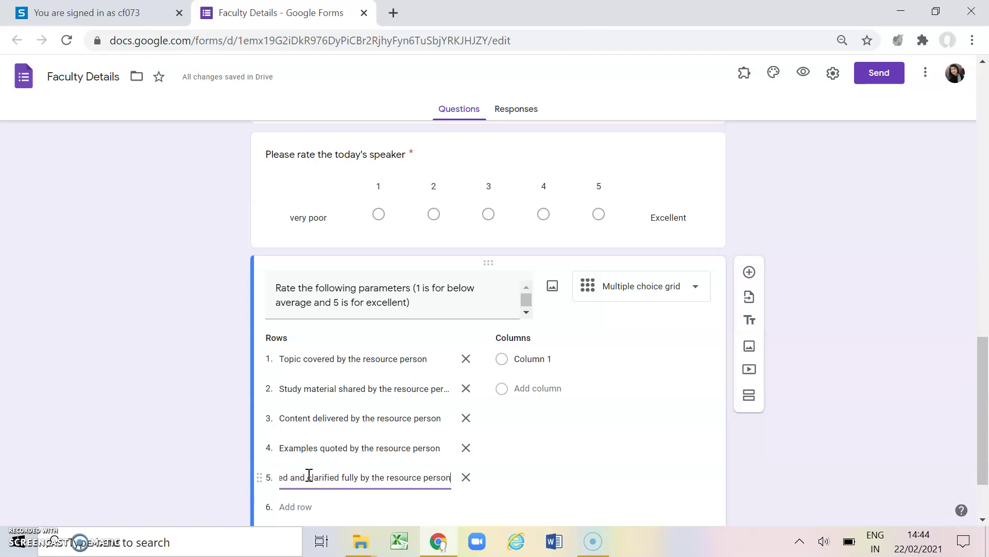
pyautogui.click(309, 472)
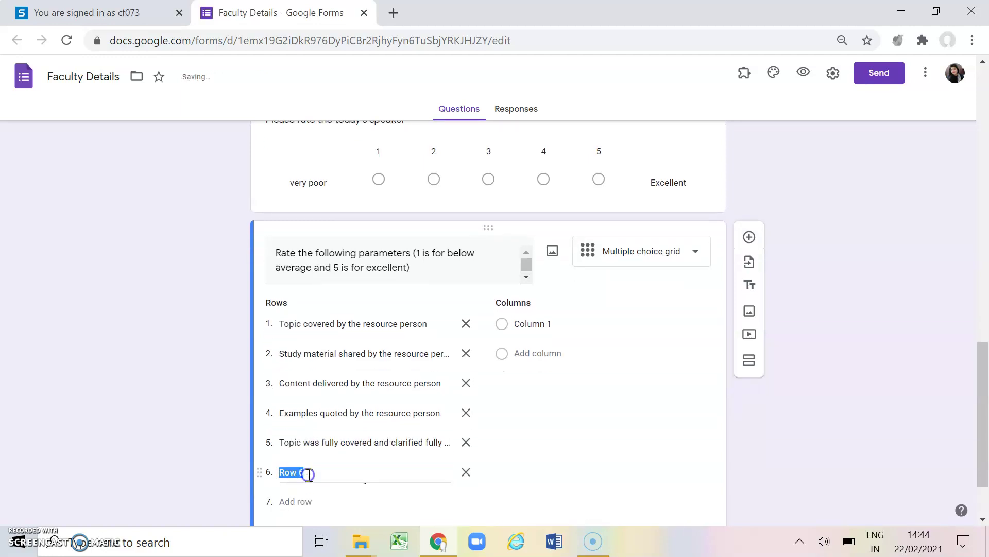
pyautogui.click(466, 472)
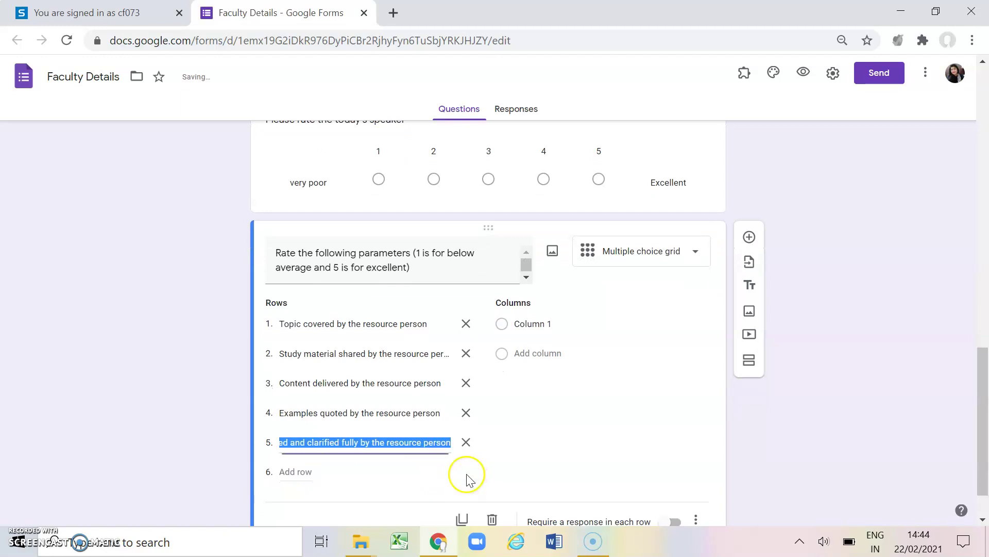
# Step: Label the columns of the multiple choice grid 1, 2, 3, 4 and 5
pyautogui.click(524, 326)
pyautogui.write('1')
pyautogui.click(524, 353)
pyautogui.write('2')
pyautogui.click(524, 383)
pyautogui.write('3')
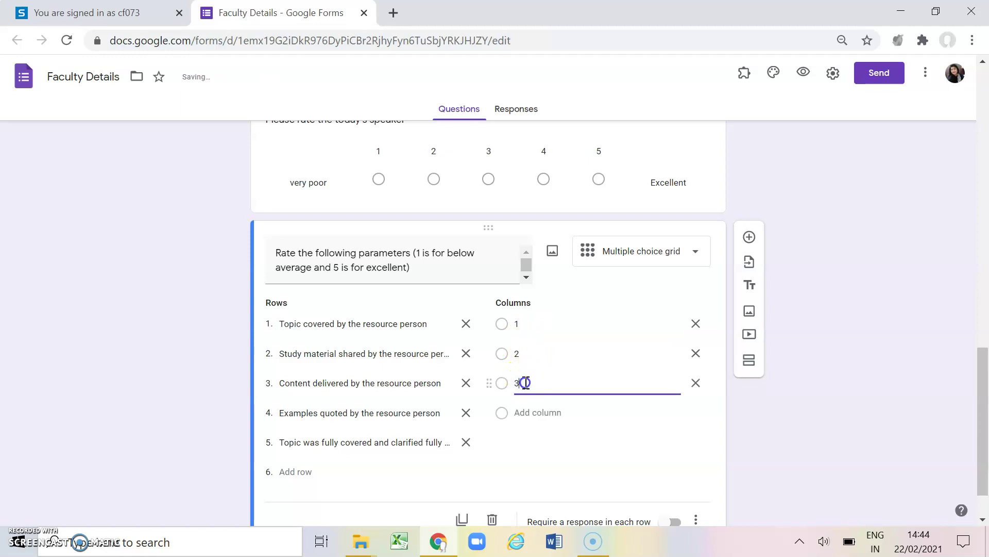
pyautogui.click(525, 409)
pyautogui.write('5')
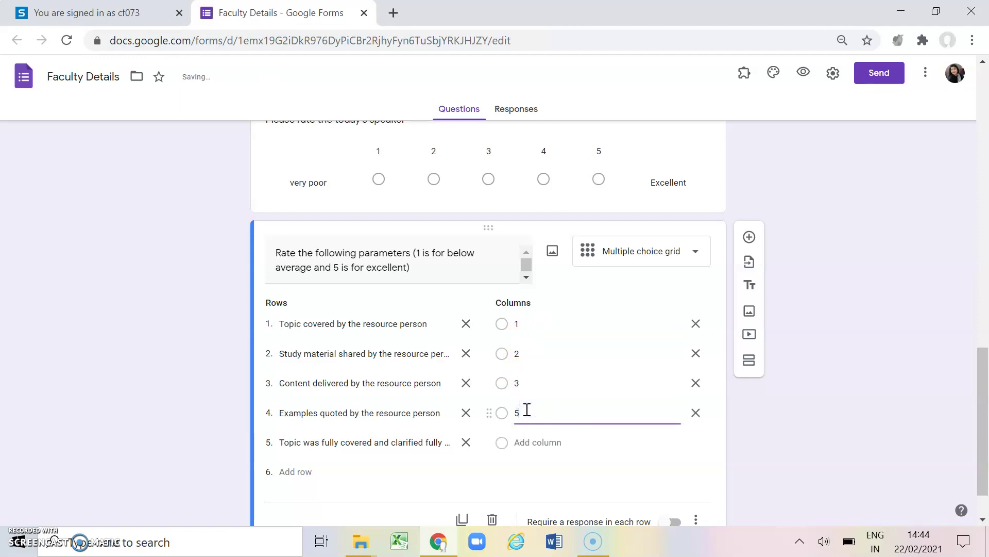
pyautogui.write('4')
pyautogui.click(525, 442)
pyautogui.write('5')
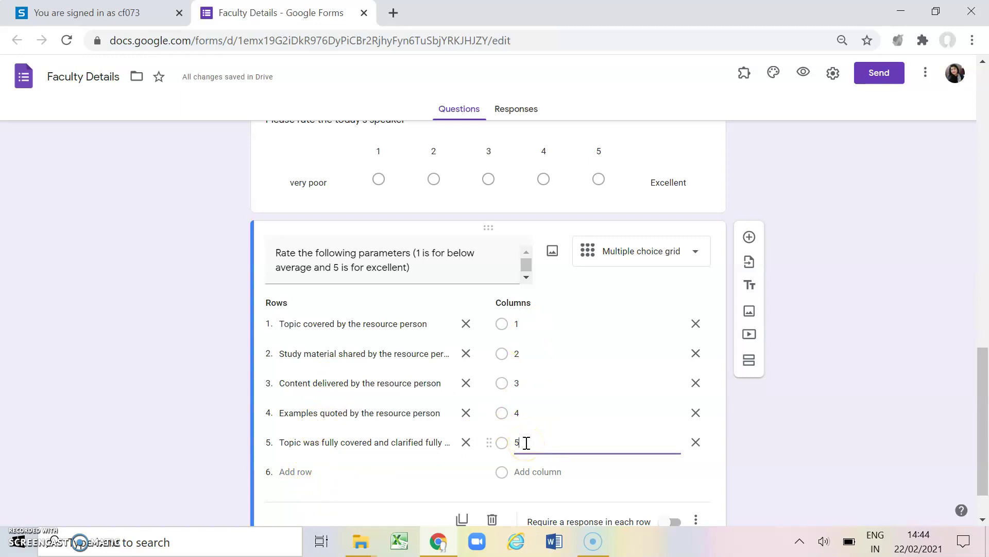
# Step: Require a response in each row of the parameters grid question
pyautogui.click(796, 356)
pyautogui.scroll(-1, 797, 356)
pyautogui.click(673, 479)
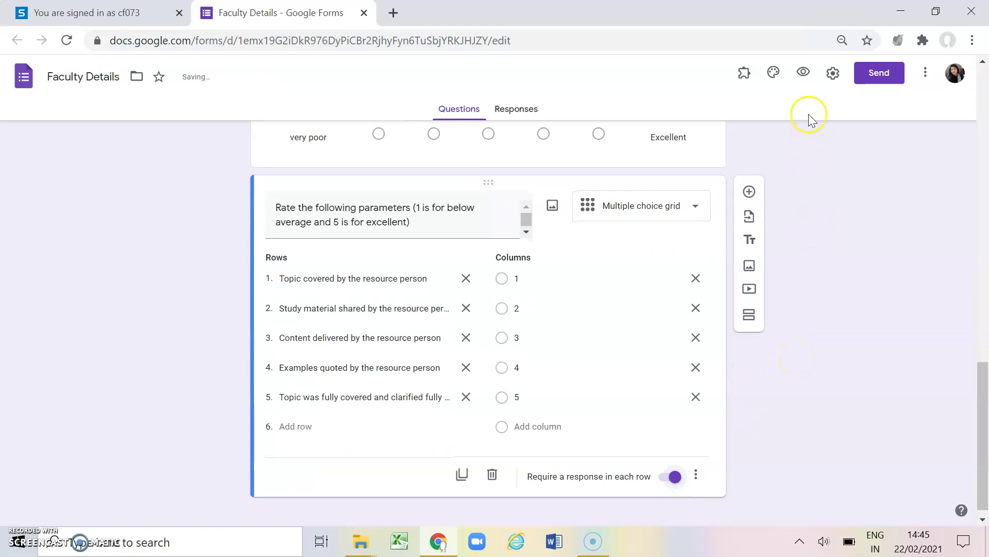
# Step: Preview the form, try ratings for the topic and study material rows of the grid, and close the preview without submitting
pyautogui.click(804, 73)
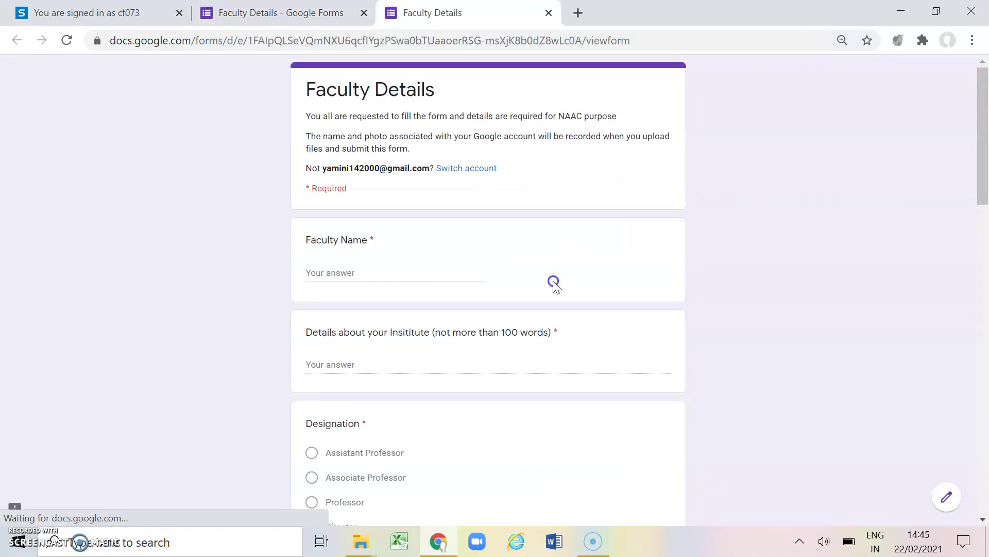
pyautogui.scroll(-10, 554, 282)
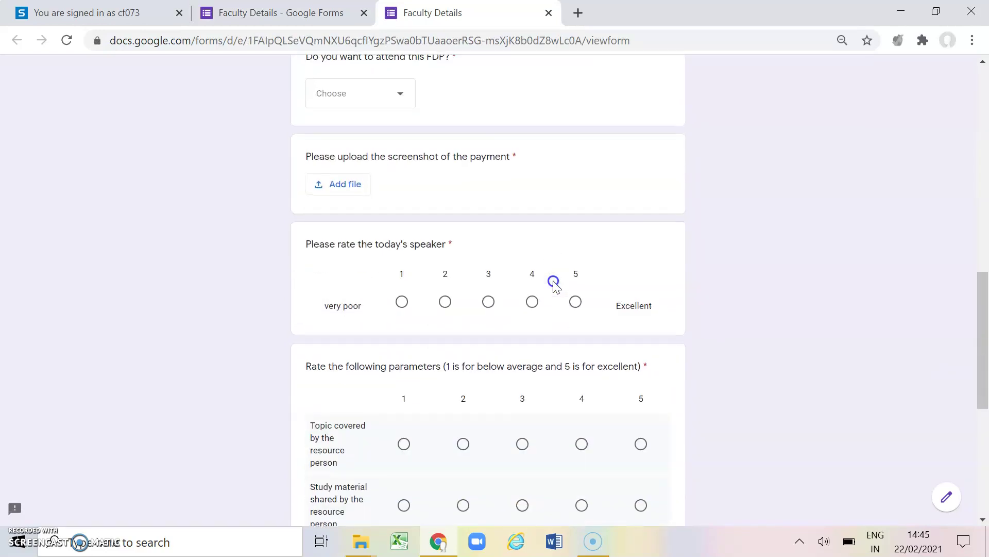
pyautogui.scroll(-6, 554, 282)
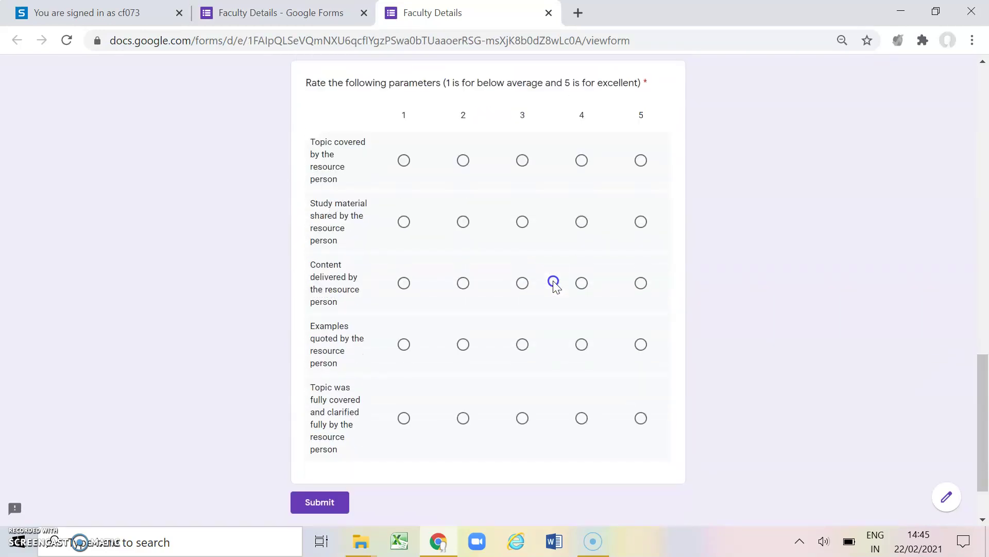
pyautogui.scroll(-1, 553, 283)
pyautogui.scroll(1, 554, 283)
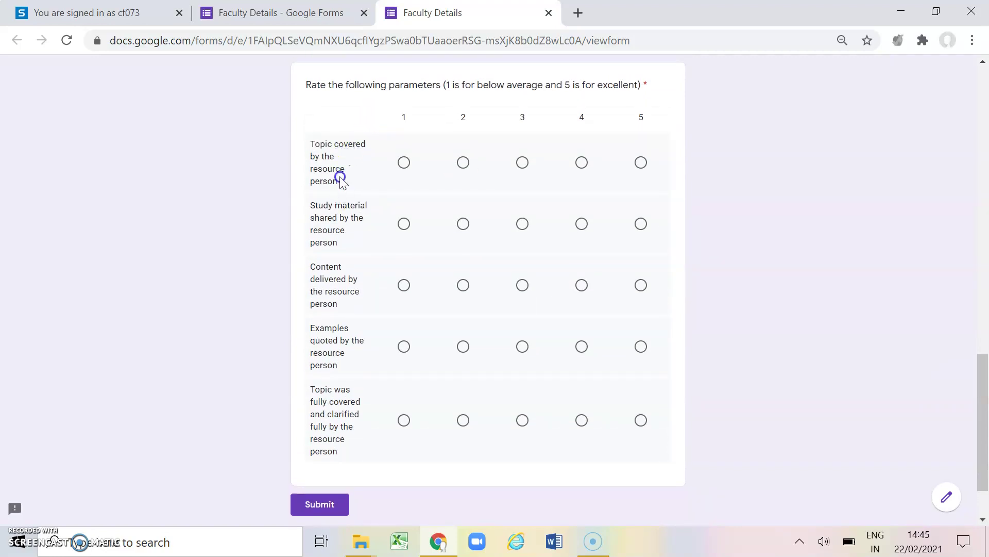
pyautogui.click(640, 163)
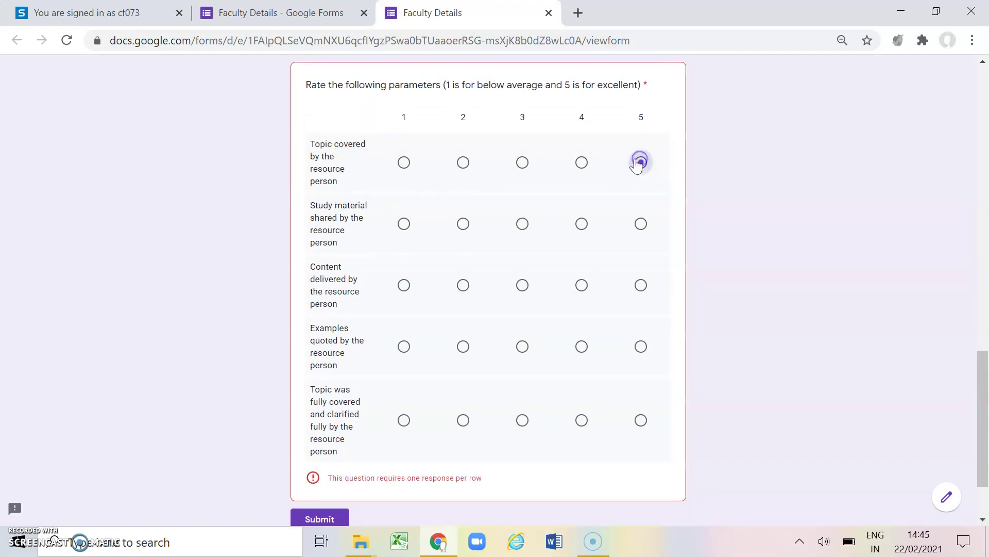
pyautogui.click(580, 163)
pyautogui.click(528, 163)
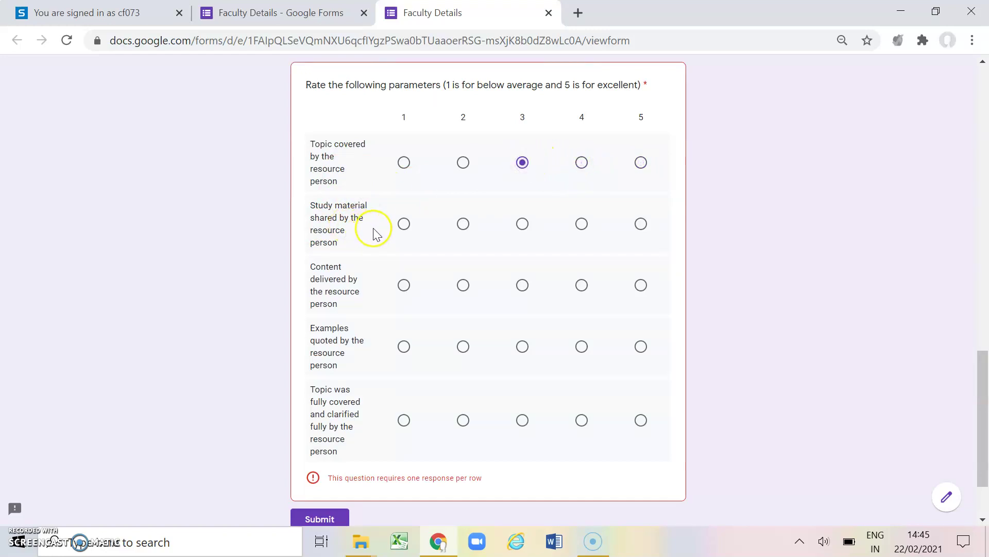
pyautogui.click(640, 227)
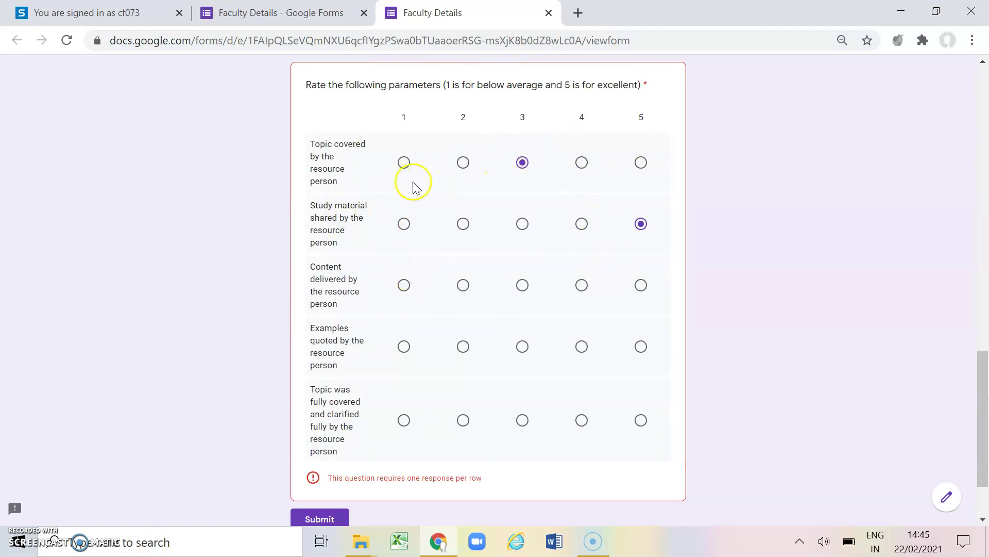
pyautogui.click(549, 19)
pyautogui.click(570, 130)
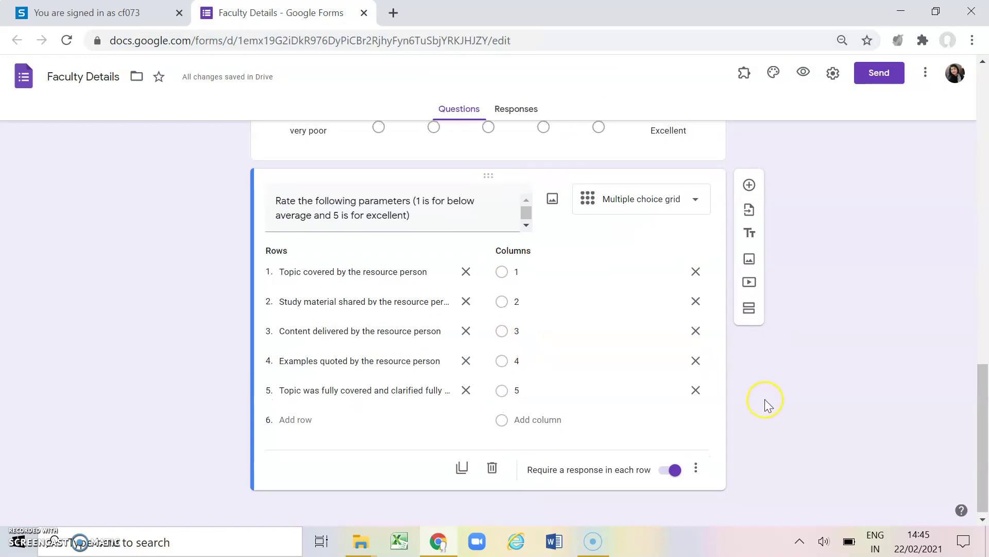
# Step: Add a question below the parameters grid and set its type to checkbox grid
pyautogui.click(750, 189)
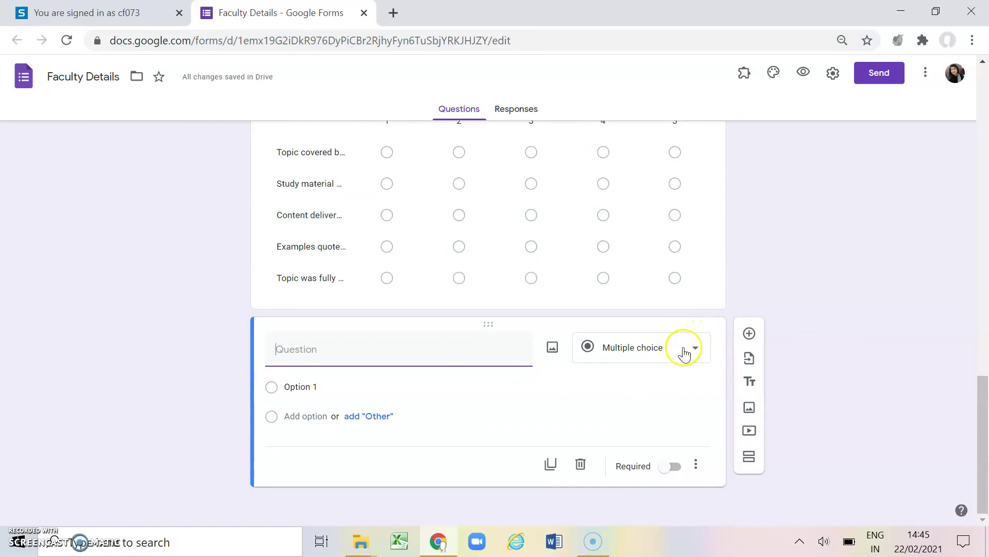
pyautogui.click(684, 351)
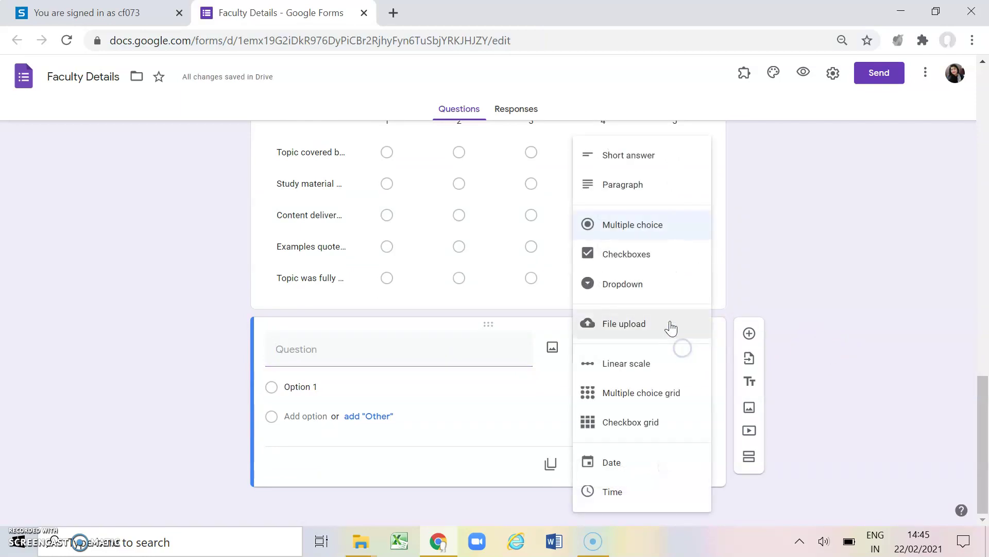
pyautogui.click(628, 424)
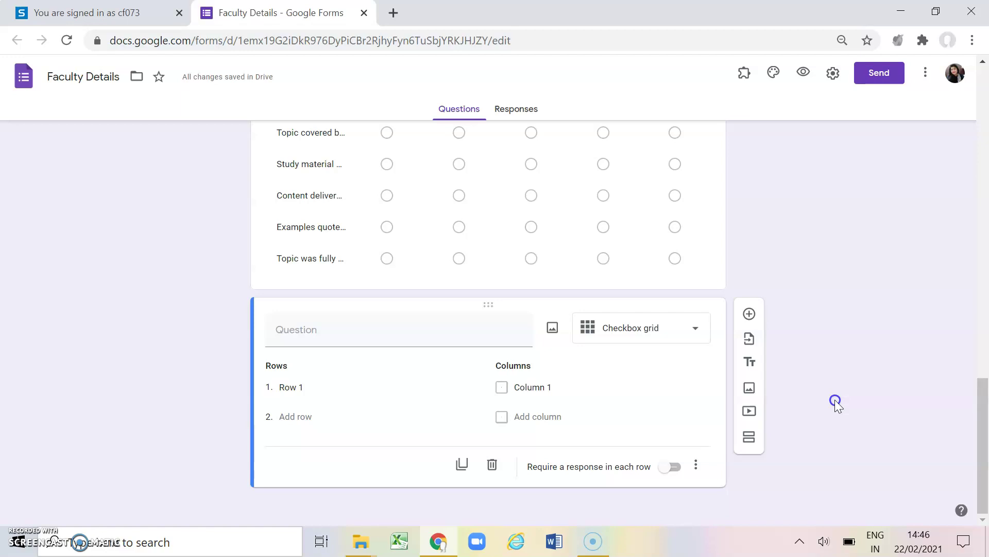
pyautogui.scroll(2, 836, 402)
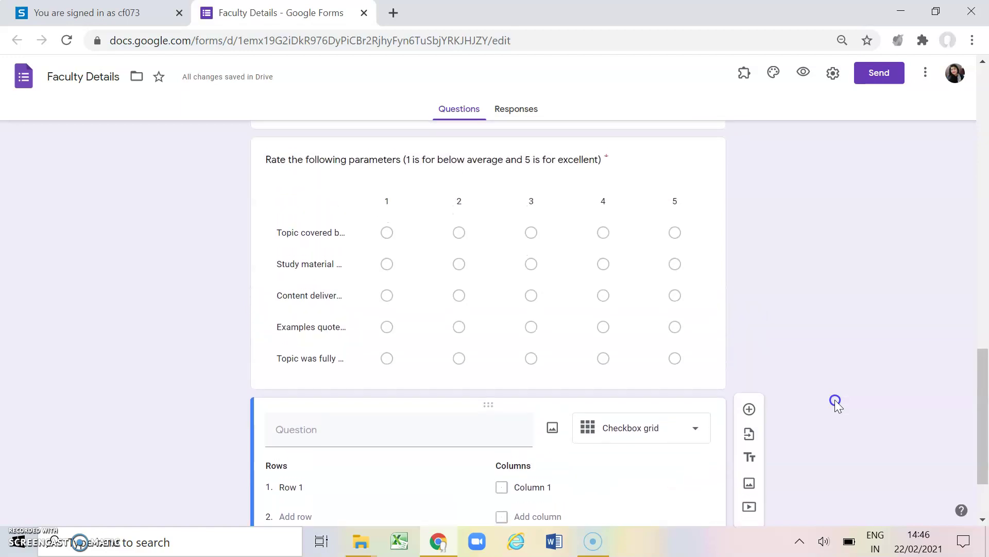
pyautogui.scroll(-2, 836, 402)
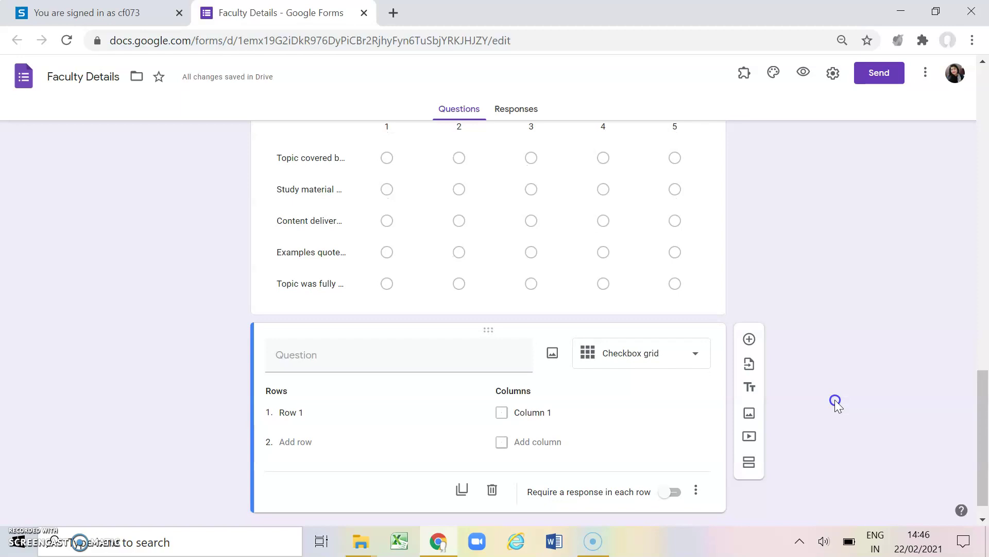
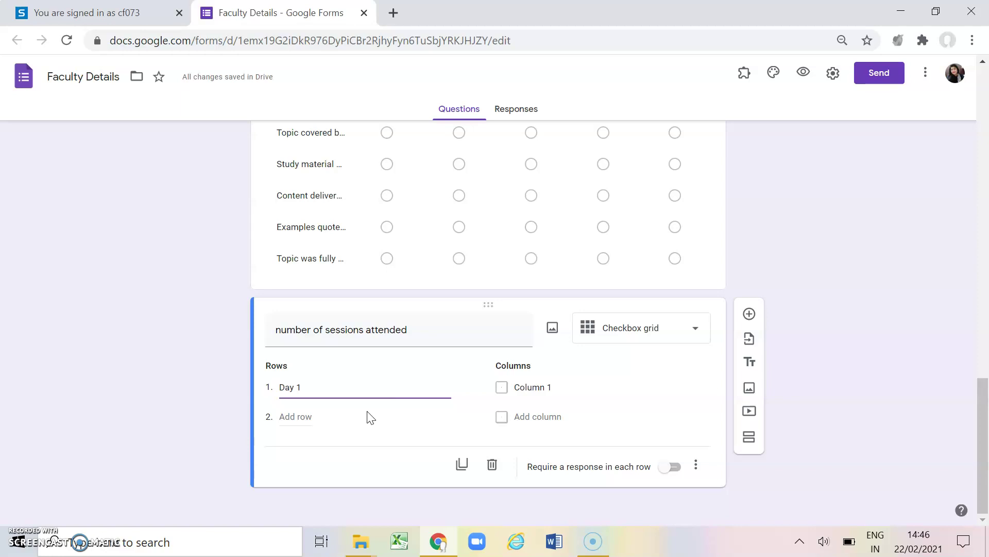
# Step: Add the rows Day 2, Day 3, Day 4 and Day 5 to the "number of sessions attended" grid
pyautogui.click(303, 415)
pyautogui.write('Day 2')
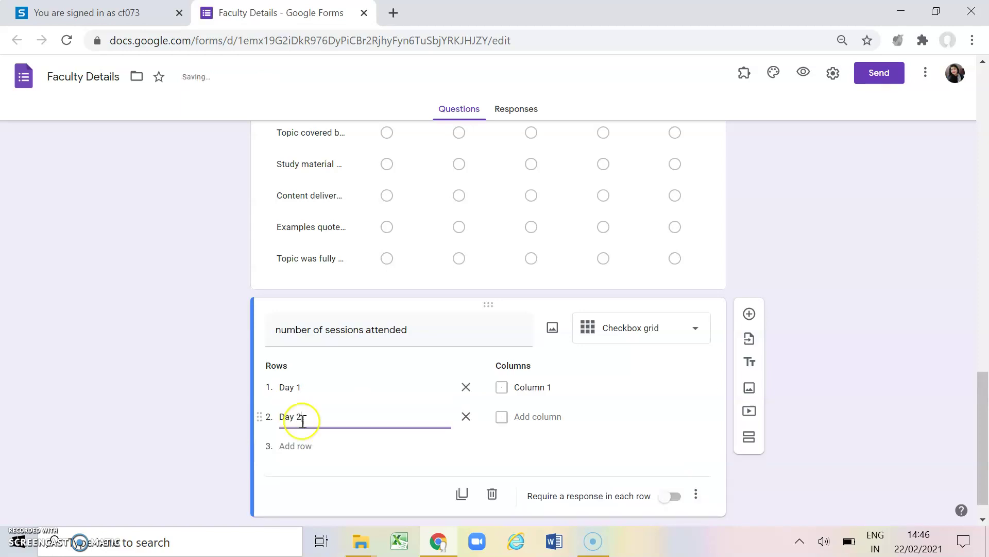
pyautogui.click(300, 445)
pyautogui.write('Day')
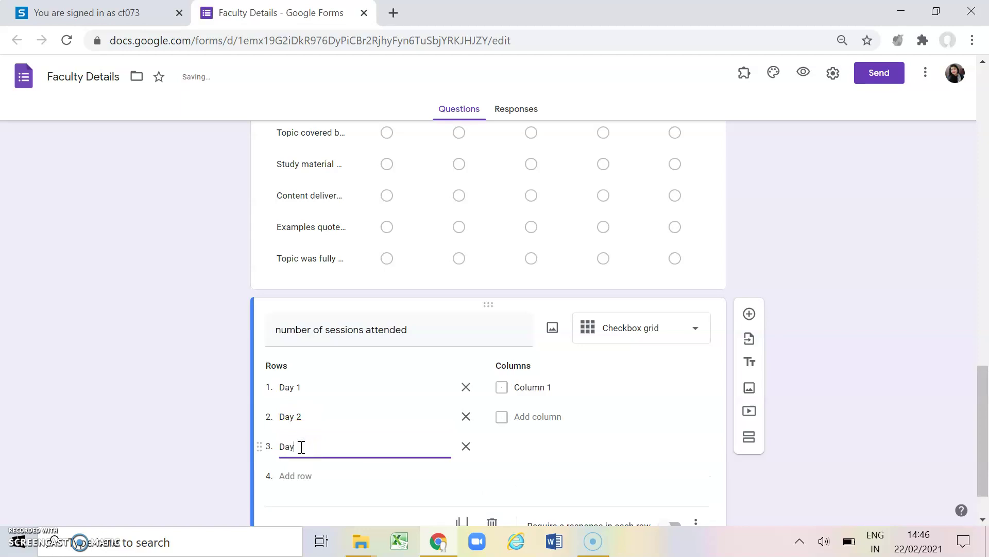
pyautogui.write(' 3')
pyautogui.click(299, 475)
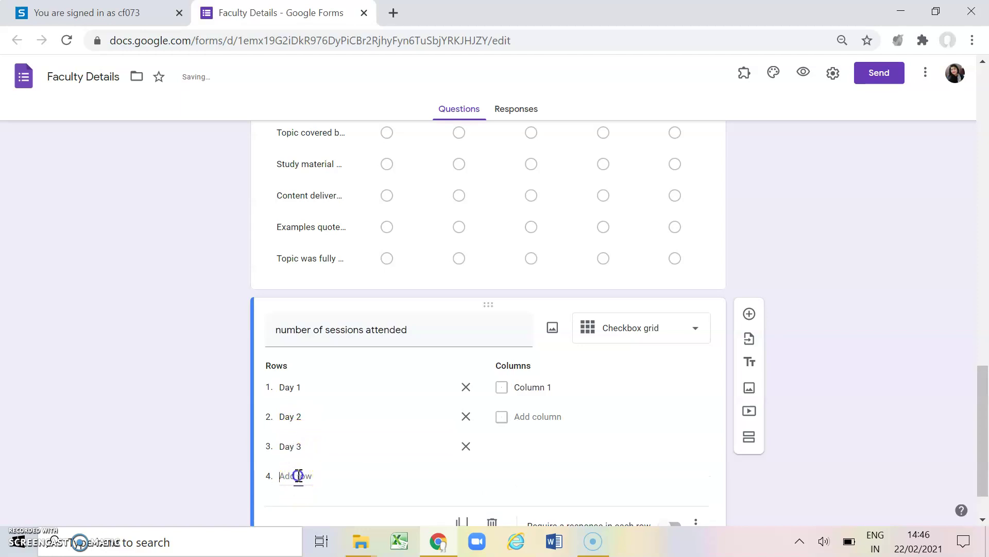
pyautogui.write('Day 4')
pyautogui.click(297, 505)
pyautogui.write('D')
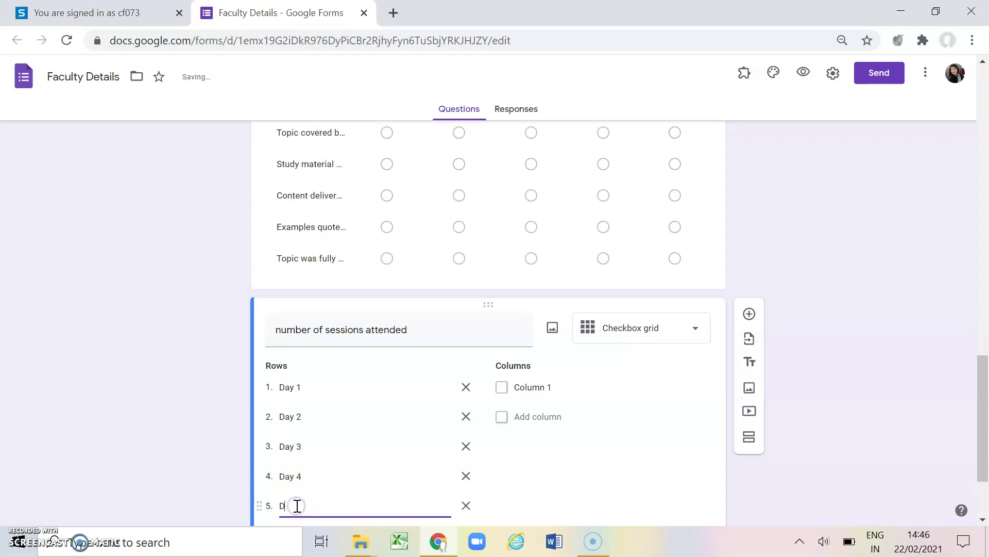
pyautogui.write('ay 5')
# Step: Name the columns of the "number of sessions attended" grid Session 1, Session 2 and Session 3
pyautogui.click(547, 388)
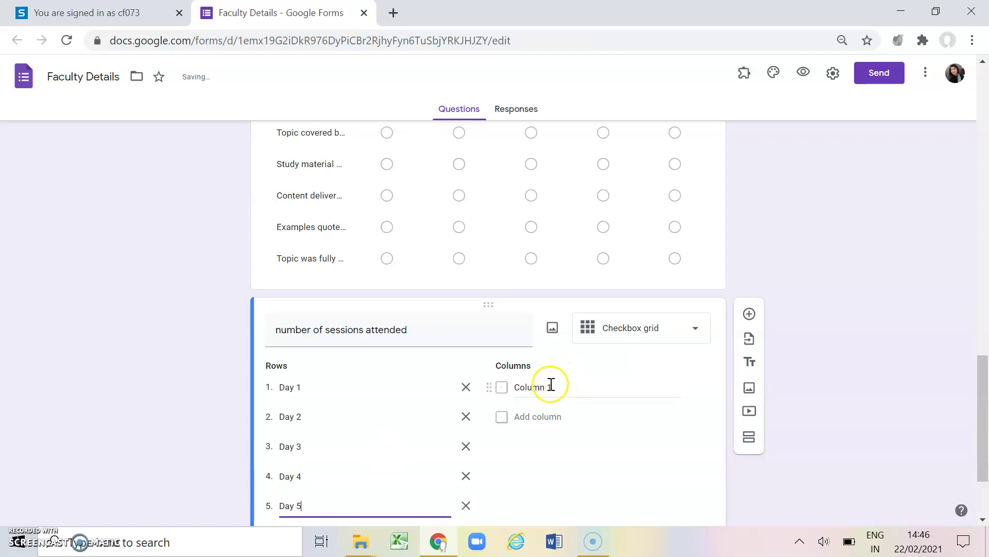
pyautogui.write('Session')
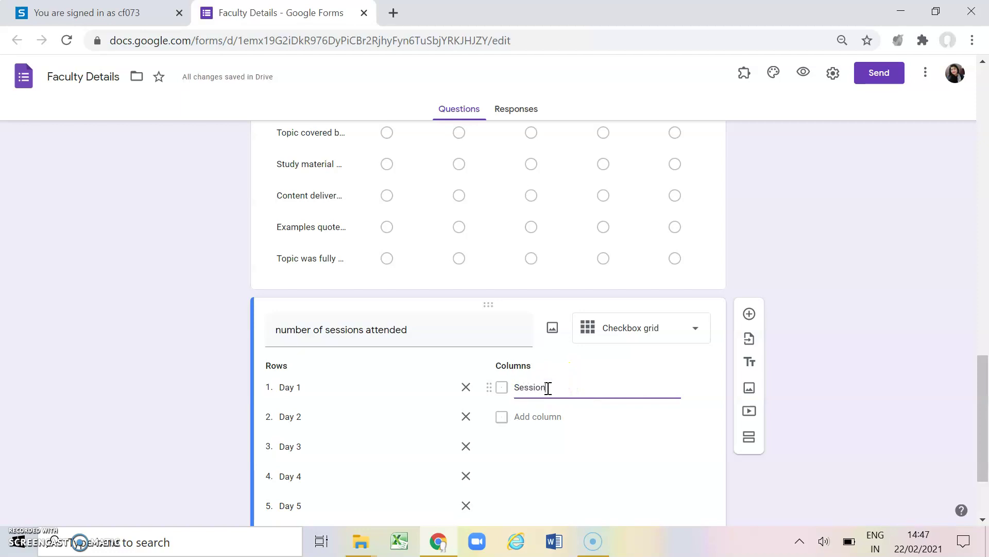
pyautogui.click(538, 417)
pyautogui.write('Session 2')
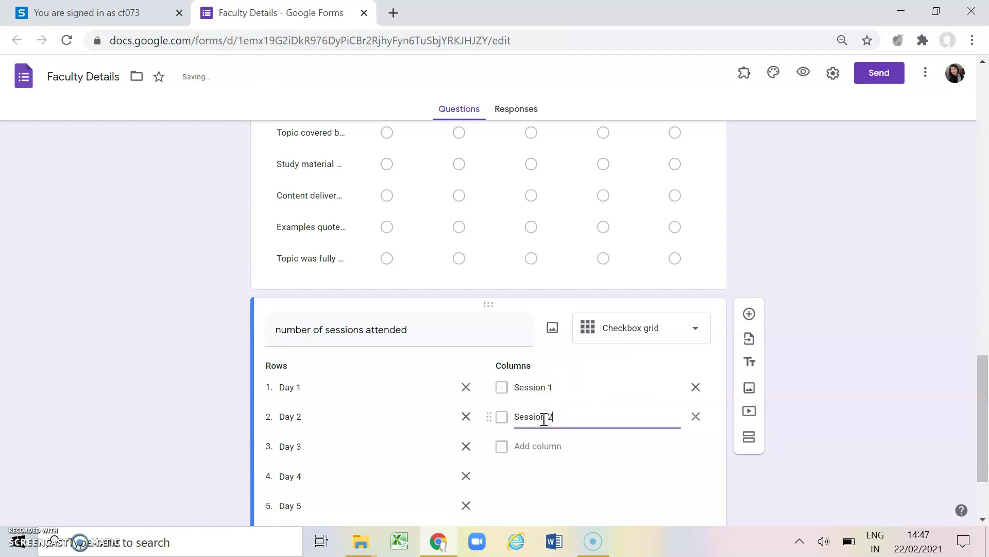
pyautogui.click(544, 446)
pyautogui.write('Session 3')
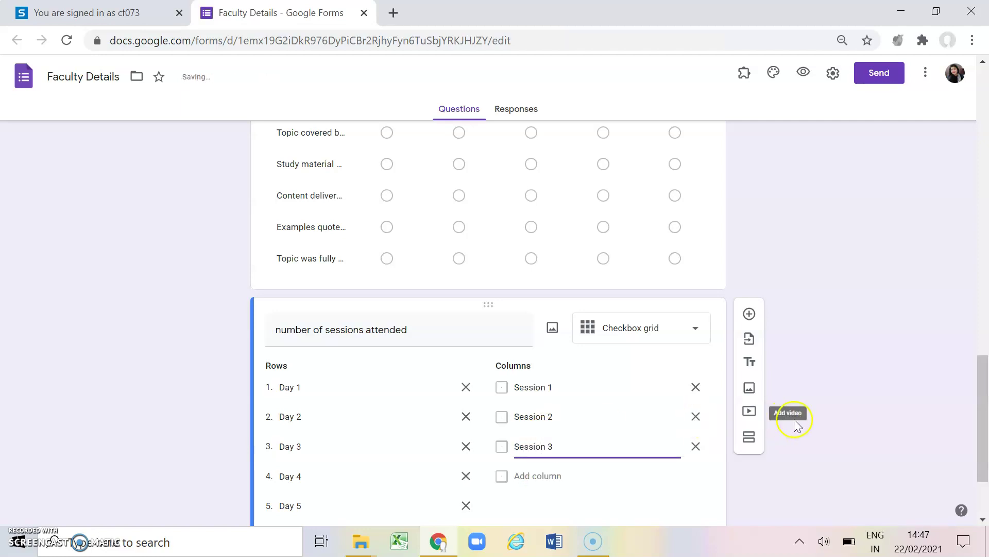
# Step: Require a response in each row of the "number of sessions attended" grid
pyautogui.scroll(-1, 571, 394)
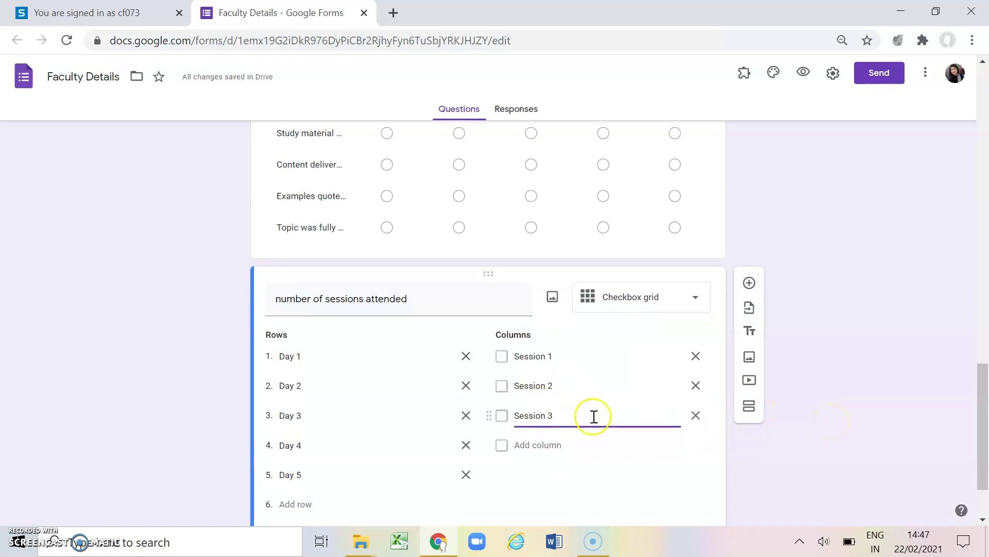
pyautogui.scroll(-1, 865, 412)
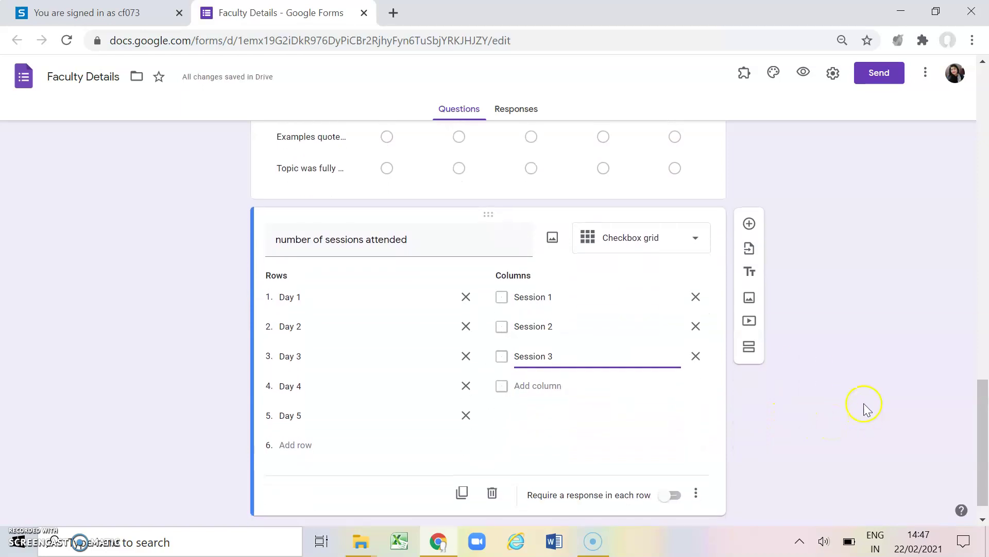
pyautogui.click(676, 496)
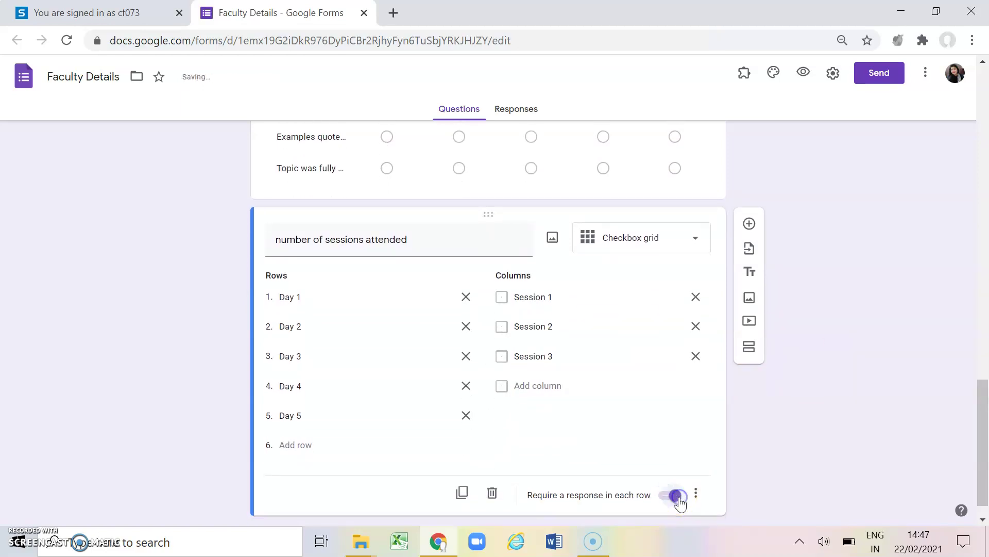
# Step: Preview the form and tick Session 1, Session 2 and Session 3 for Day 1 and Day 2 in the sessions grid
pyautogui.click(802, 75)
pyautogui.scroll(-5, 641, 273)
pyautogui.scroll(-20, 640, 273)
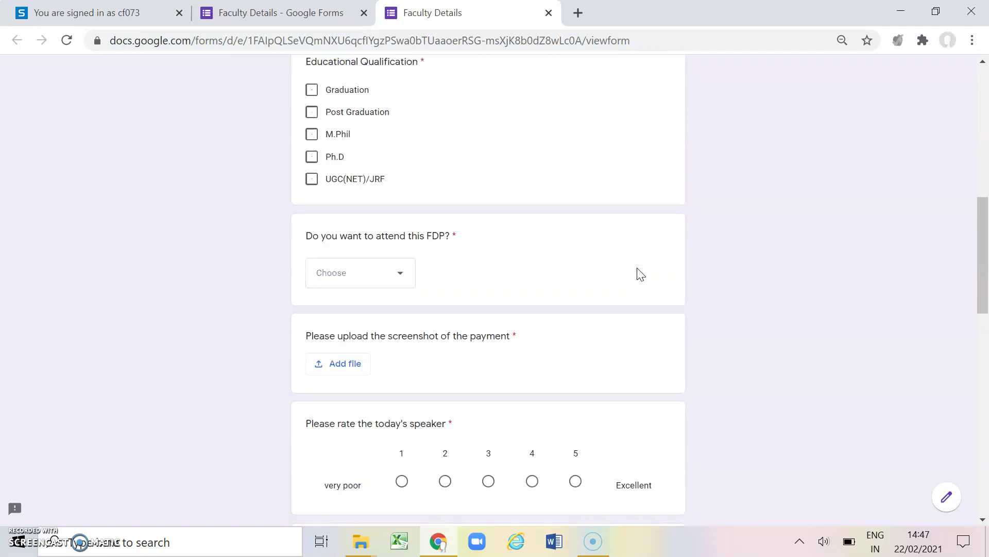
pyautogui.scroll(-3, 641, 273)
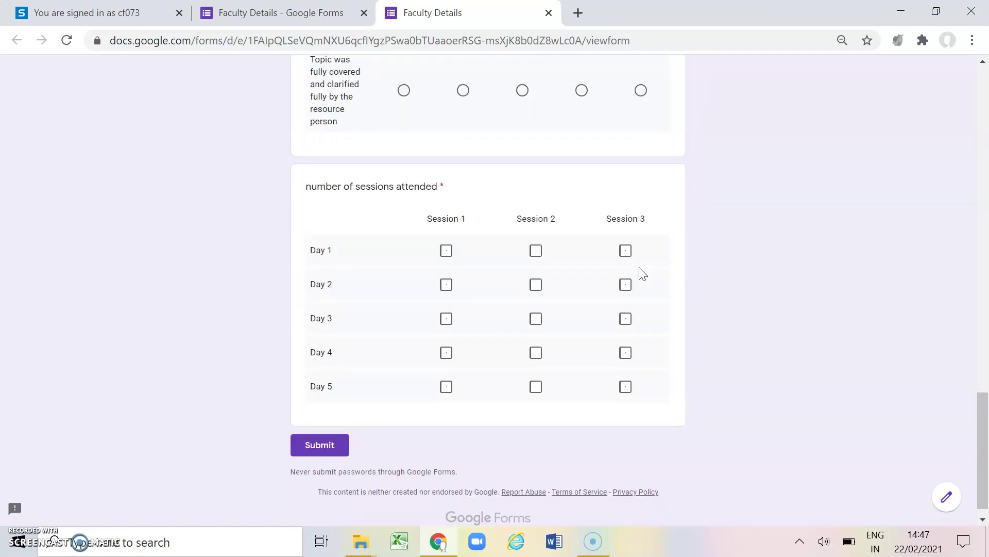
pyautogui.click(448, 252)
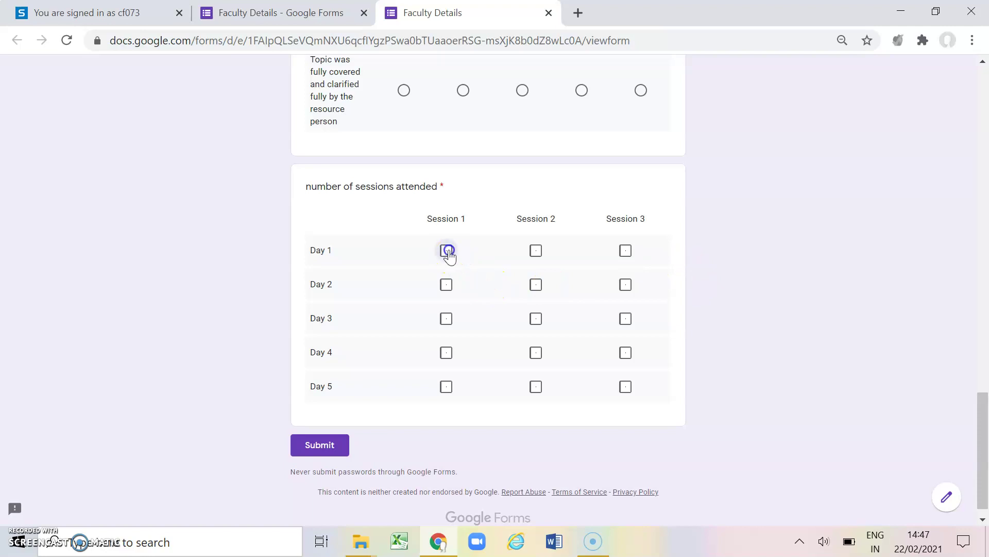
pyautogui.click(537, 253)
pyautogui.click(625, 254)
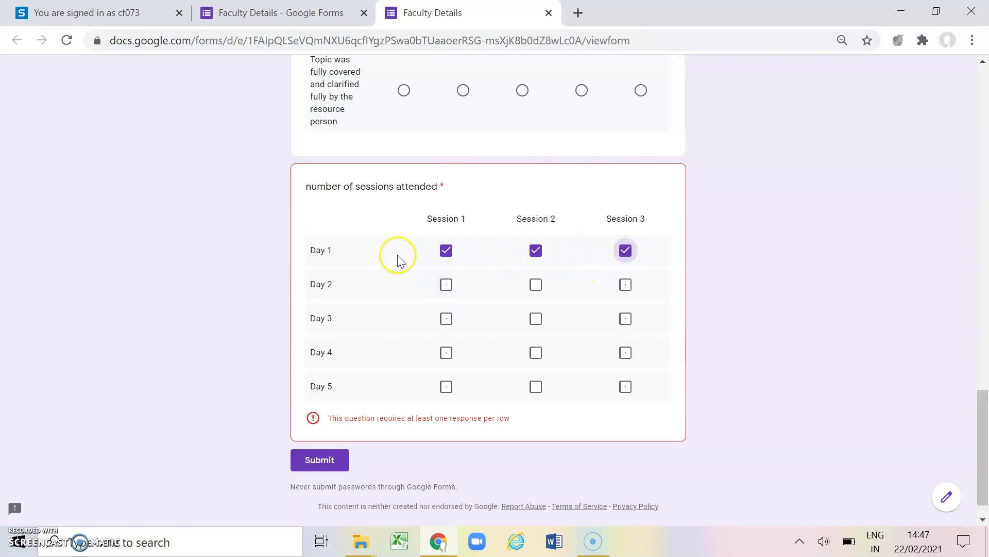
pyautogui.click(446, 286)
pyautogui.click(535, 285)
pyautogui.click(625, 286)
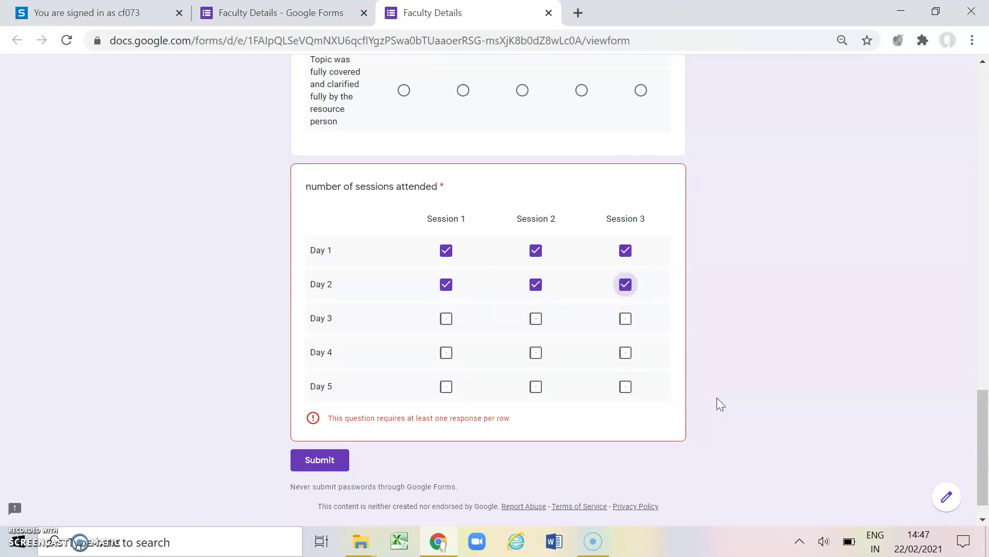
# Step: Close the form preview without submitting, discarding the ticked sessions
pyautogui.scroll(1, 717, 398)
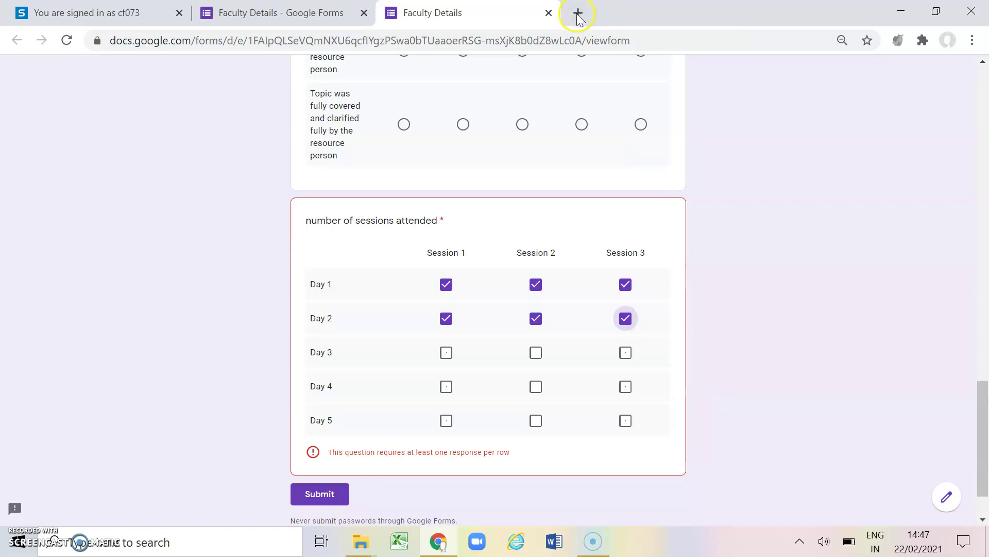
pyautogui.click(549, 13)
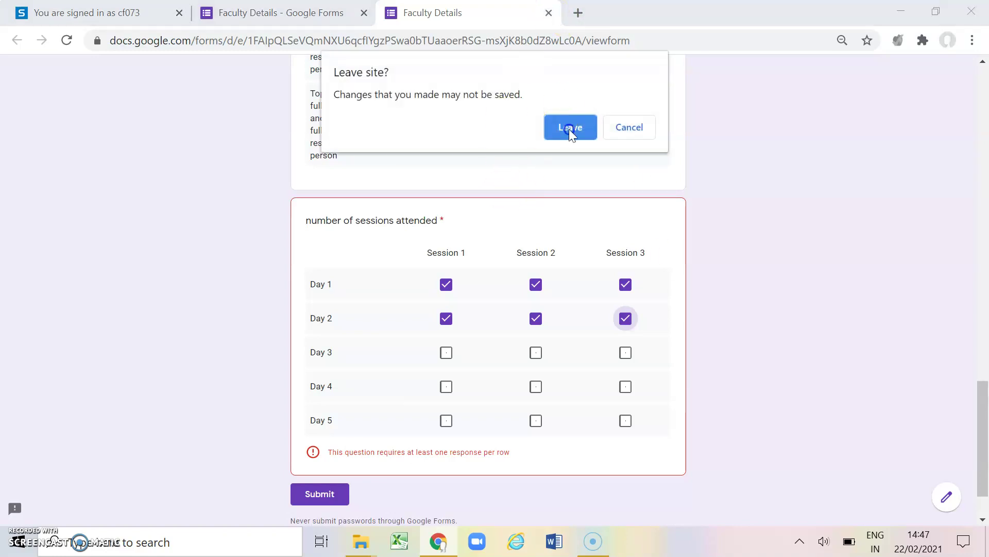
pyautogui.click(570, 127)
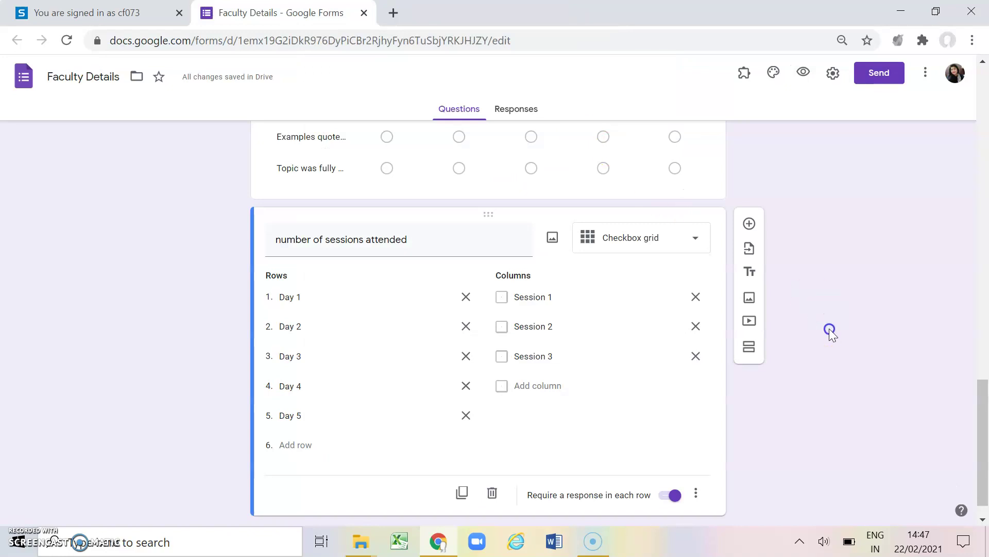
# Step: Add a question below the sessions grid and set its type to Date
pyautogui.scroll(-1, 830, 331)
pyautogui.click(749, 194)
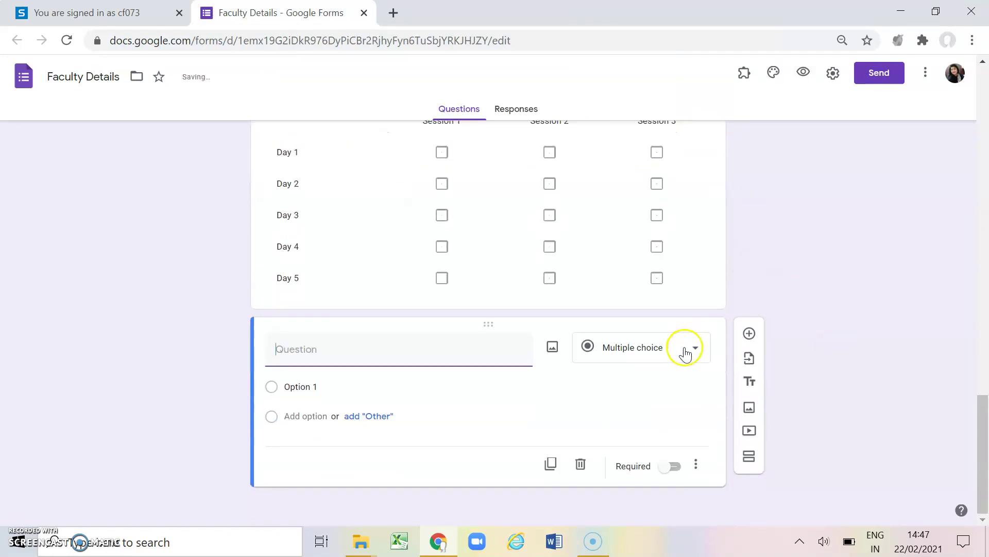
pyautogui.click(684, 352)
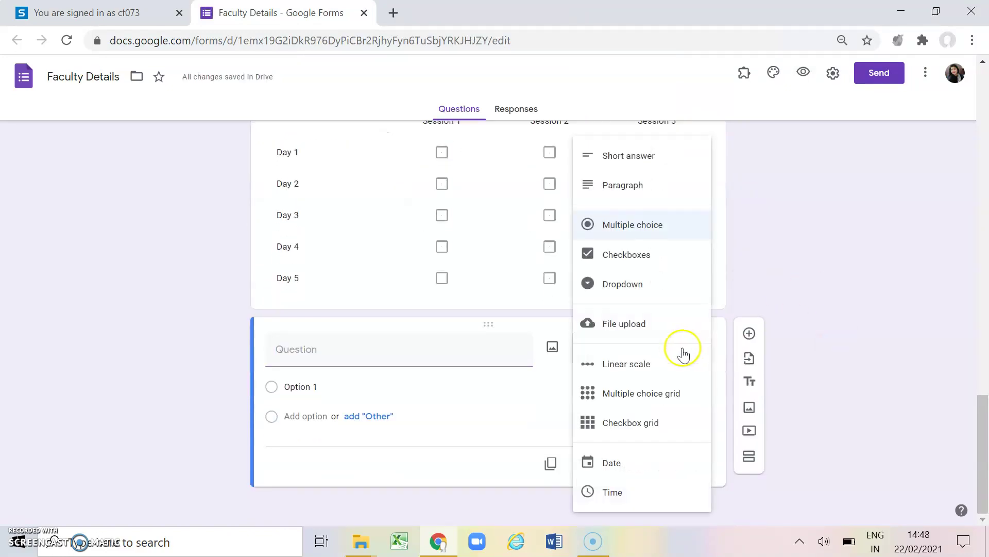
pyautogui.click(625, 465)
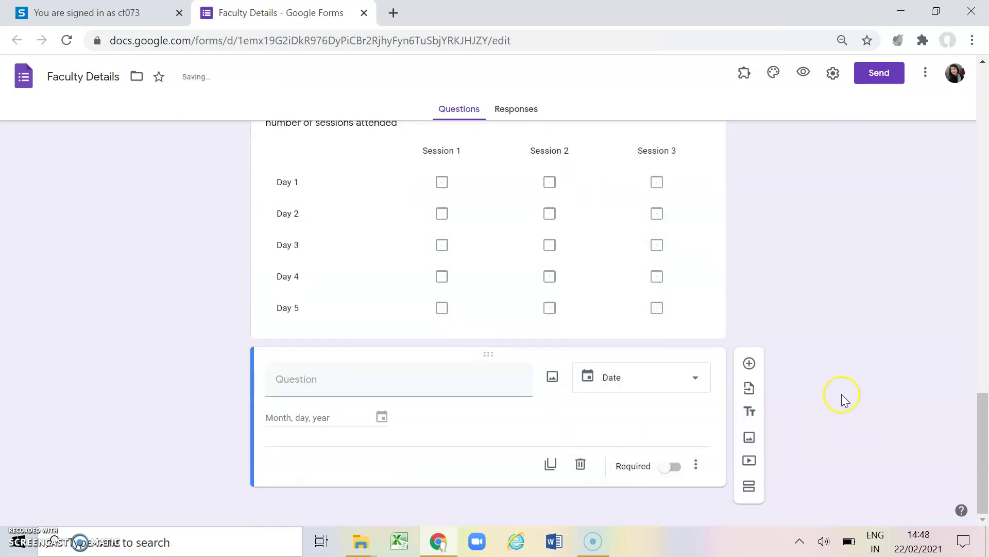
# Step: Title the date question "Date of Payment" and make it required
pyautogui.click(400, 378)
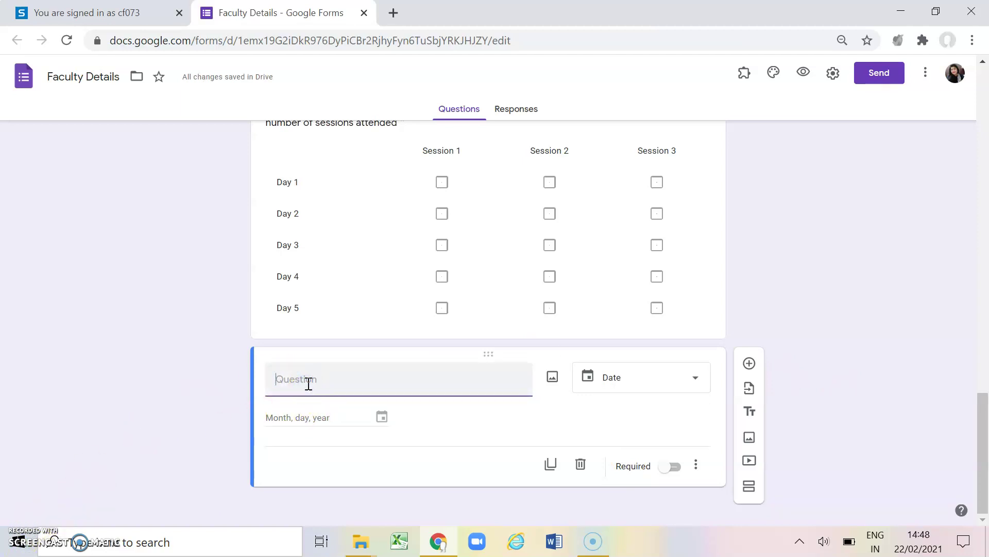
pyautogui.write('Date of Payment')
pyautogui.click(299, 417)
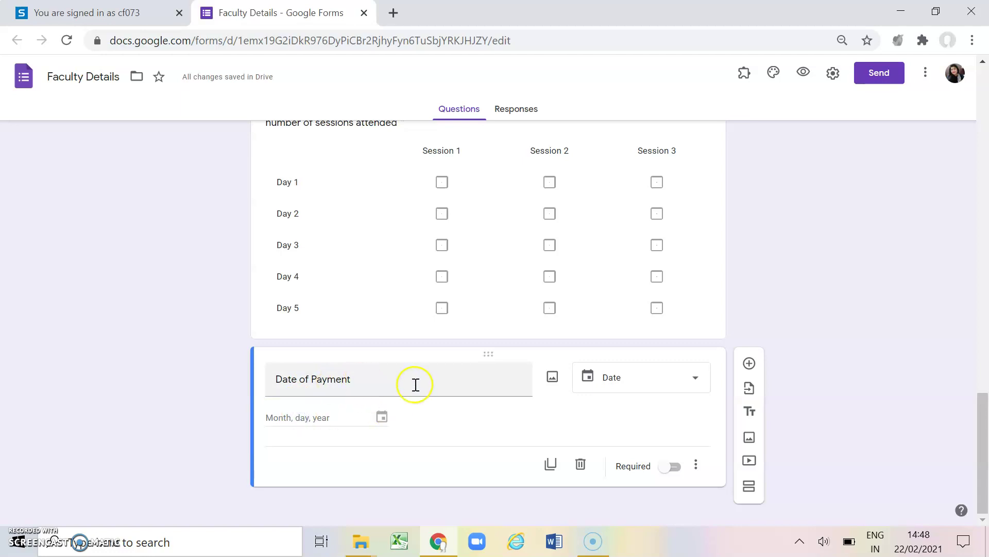
pyautogui.click(672, 467)
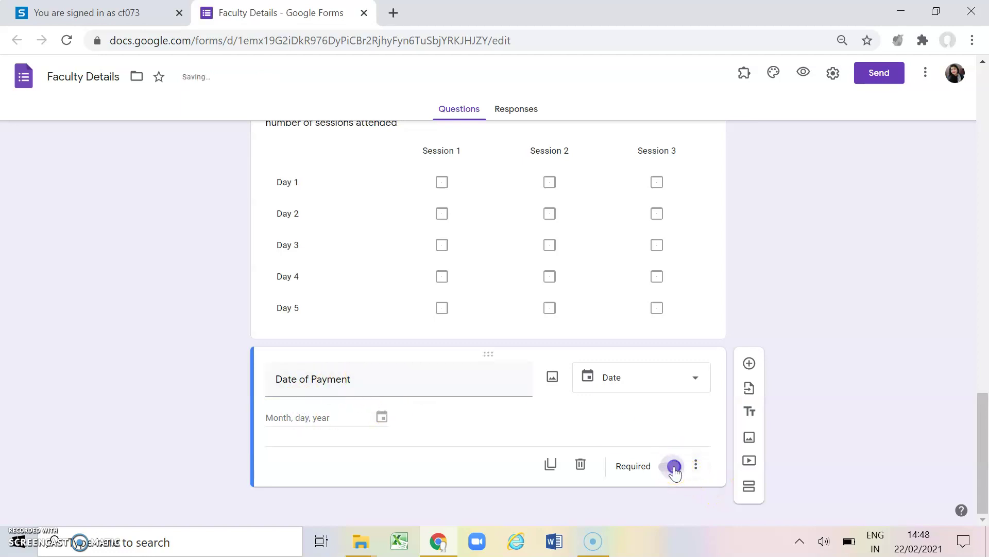
# Step: Preview the form, try entering a date for Date of Payment, and close the preview without submitting
pyautogui.click(804, 73)
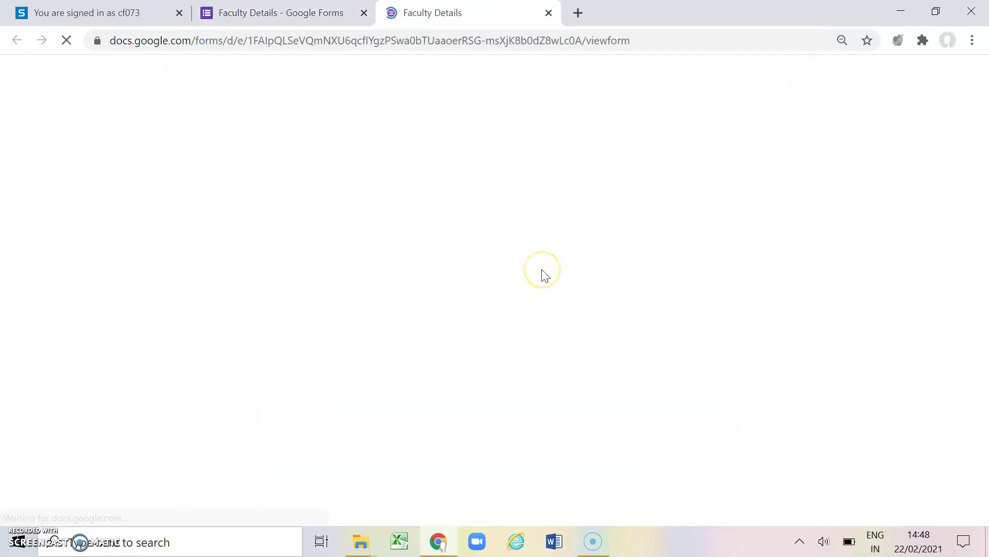
pyautogui.scroll(-20, 545, 276)
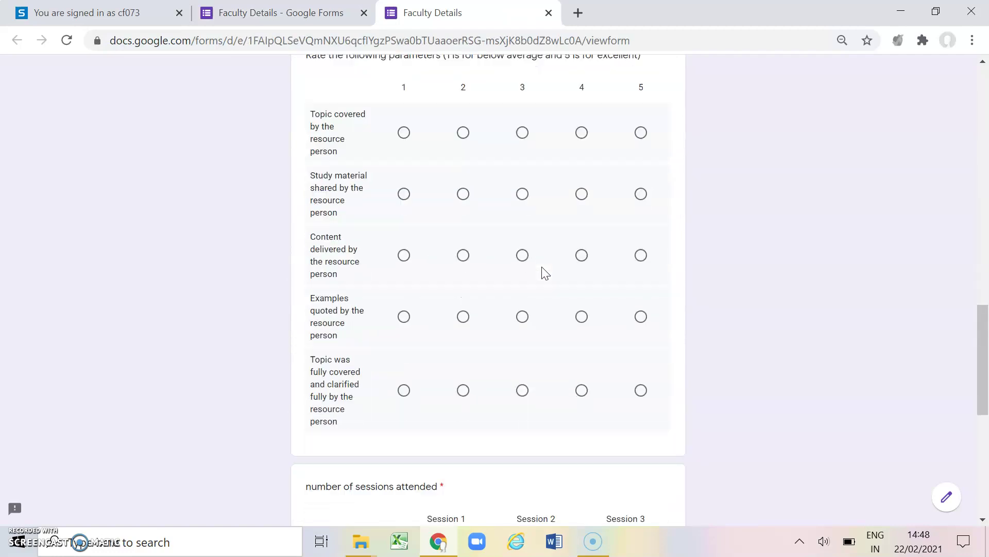
pyautogui.scroll(-3, 543, 267)
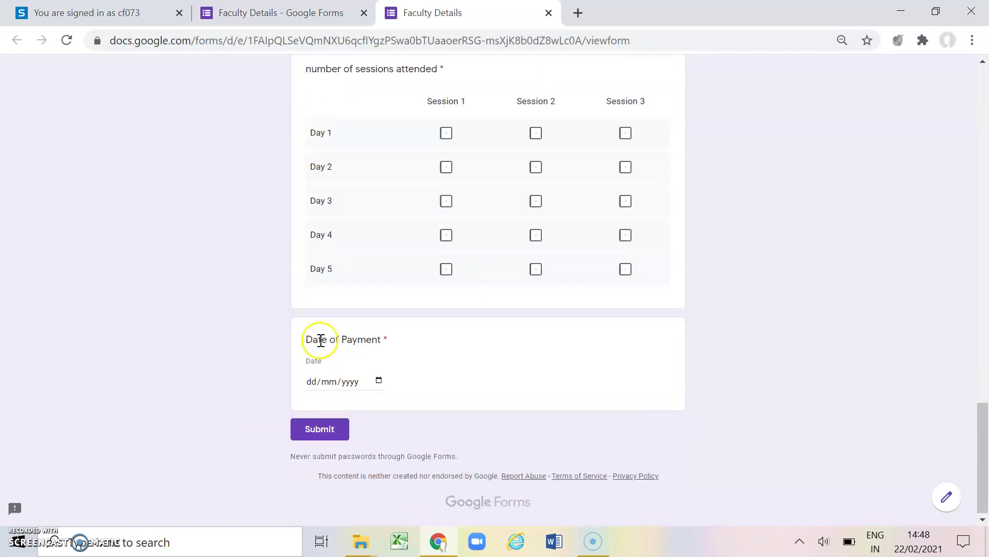
pyautogui.click(313, 382)
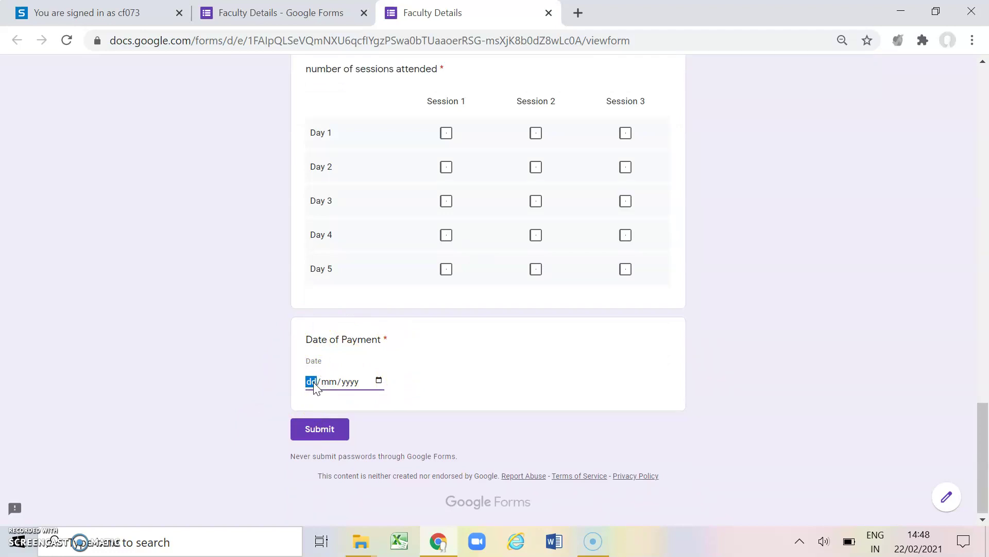
pyautogui.write('22/02/0002')
pyautogui.click(548, 13)
pyautogui.click(569, 128)
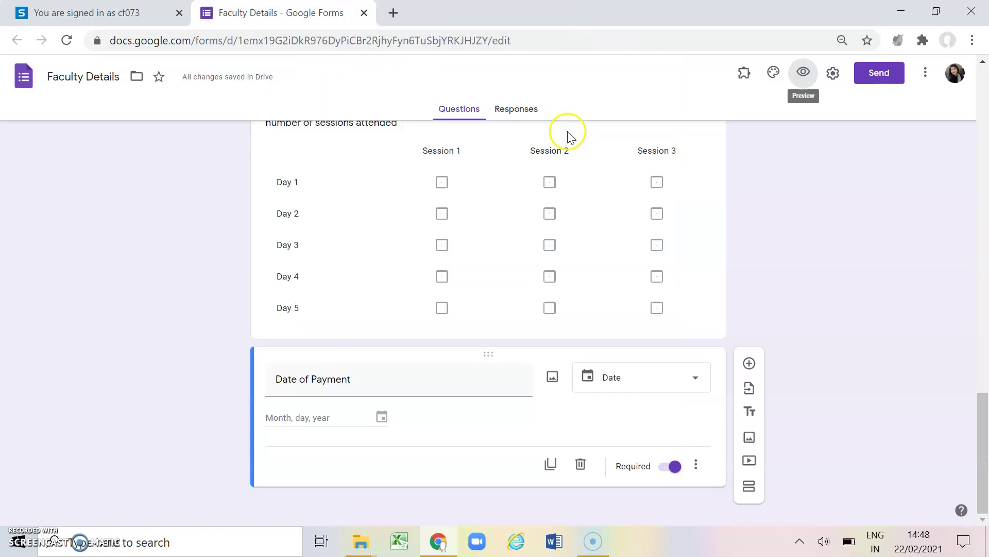
# Step: Add a question below Date of Payment and set its type to Time
pyautogui.click(695, 376)
pyautogui.click(872, 281)
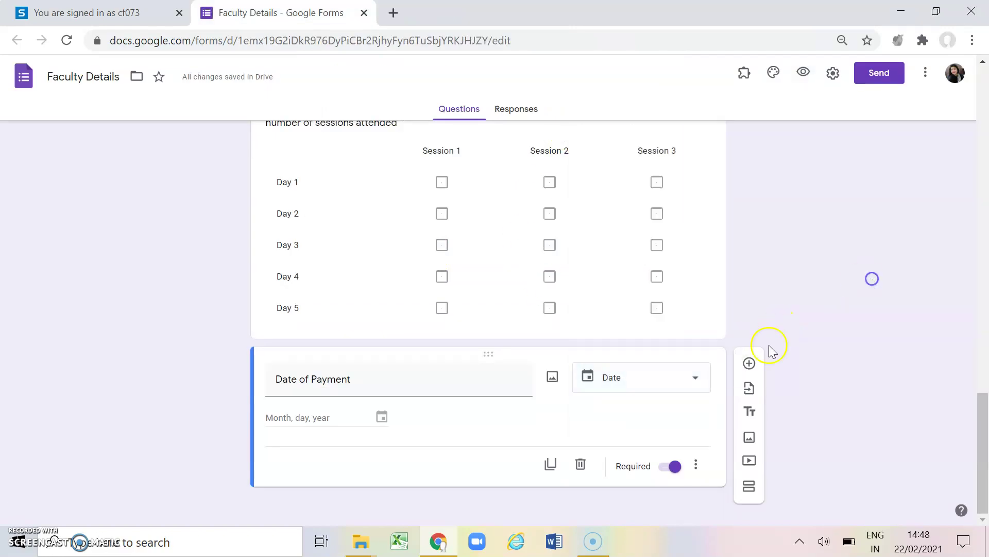
pyautogui.click(750, 364)
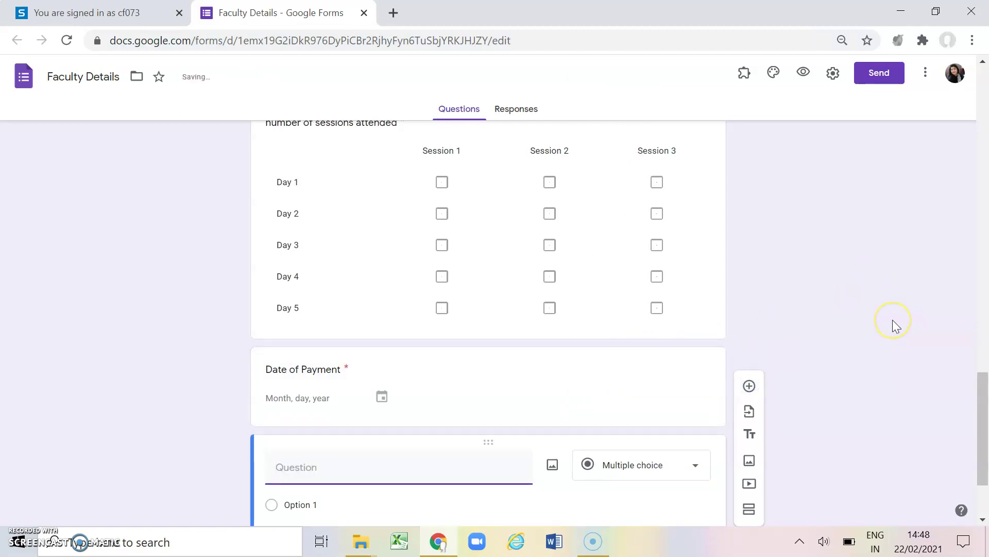
pyautogui.click(688, 353)
pyautogui.click(611, 489)
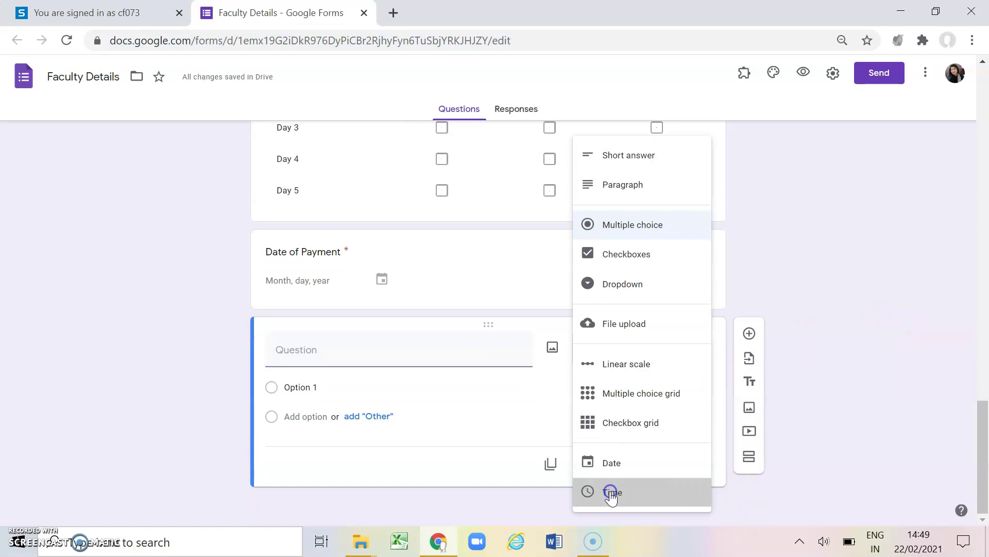
# Step: Title the time question "Time of making the payment" and make it required
pyautogui.click(399, 381)
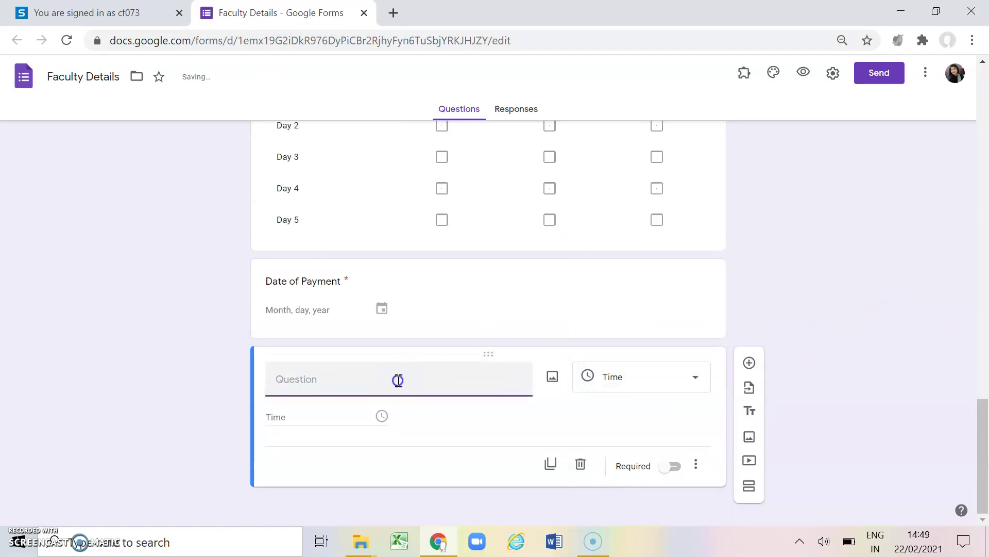
pyautogui.write('Time')
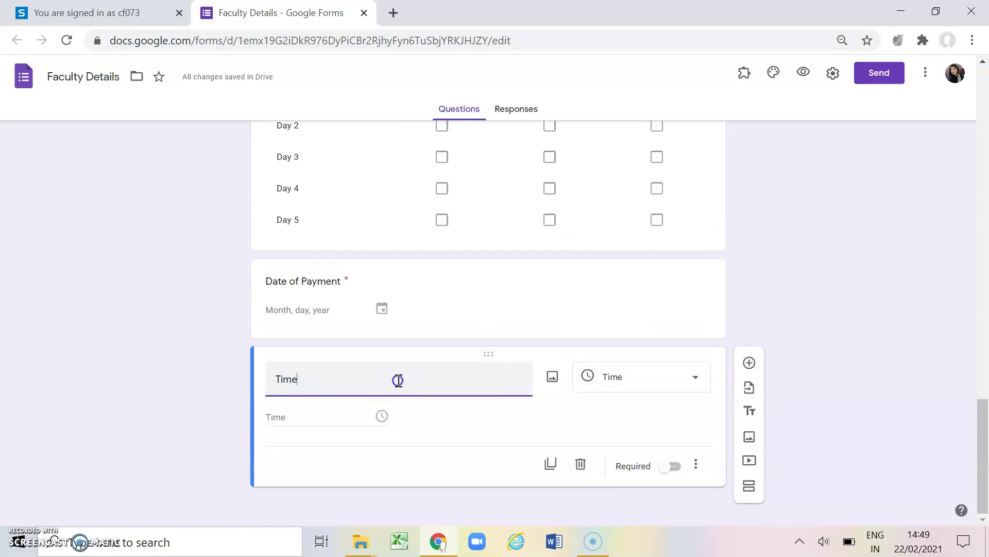
pyautogui.write(' of making the payment')
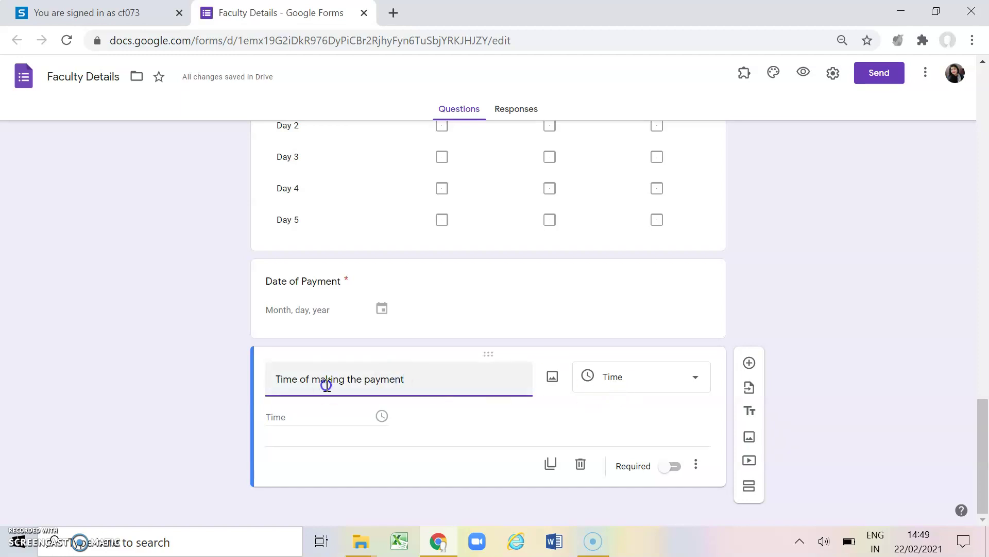
pyautogui.click(677, 468)
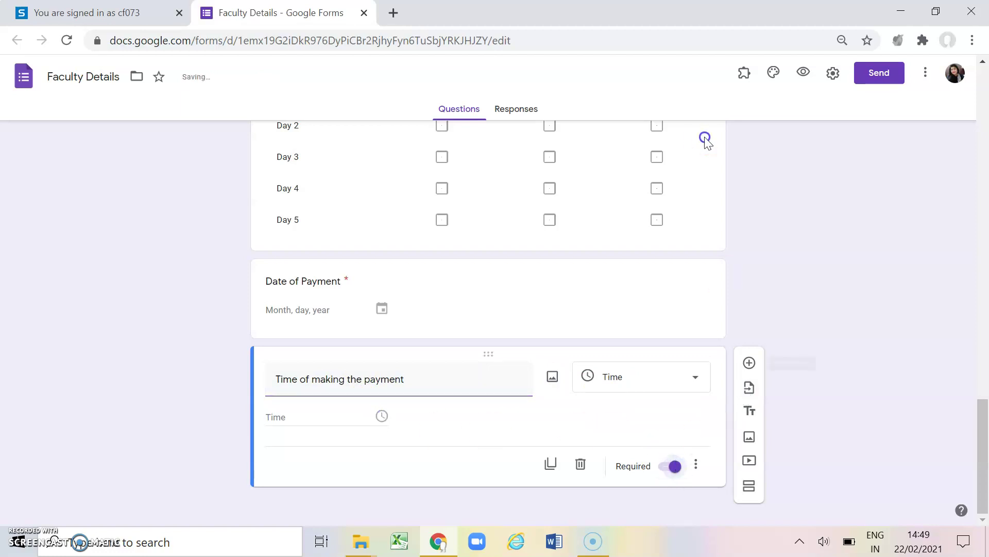
# Step: Preview the form, try entering 11:15 AM for Time of making the payment, and close the preview without submitting
pyautogui.click(804, 73)
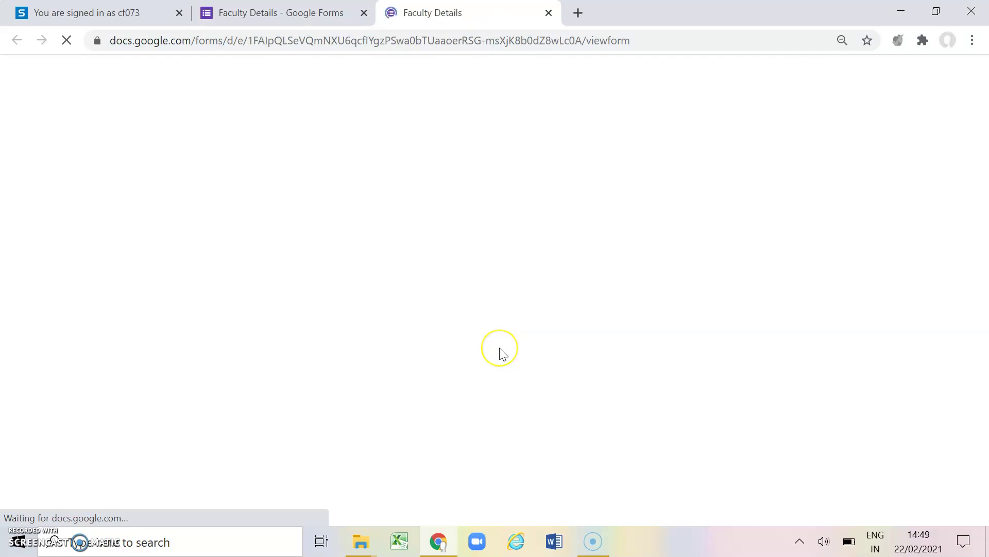
pyautogui.scroll(-16, 500, 350)
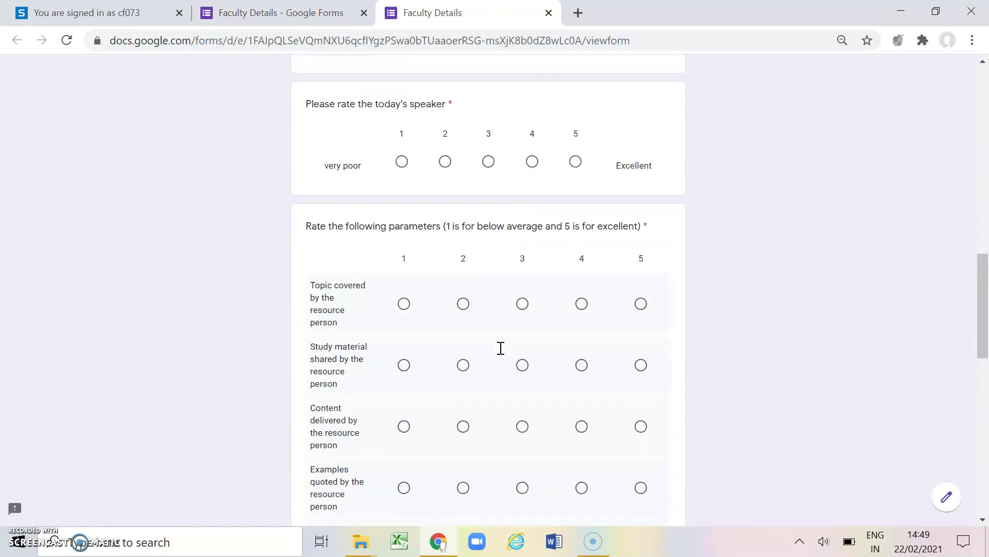
pyautogui.scroll(-15, 501, 349)
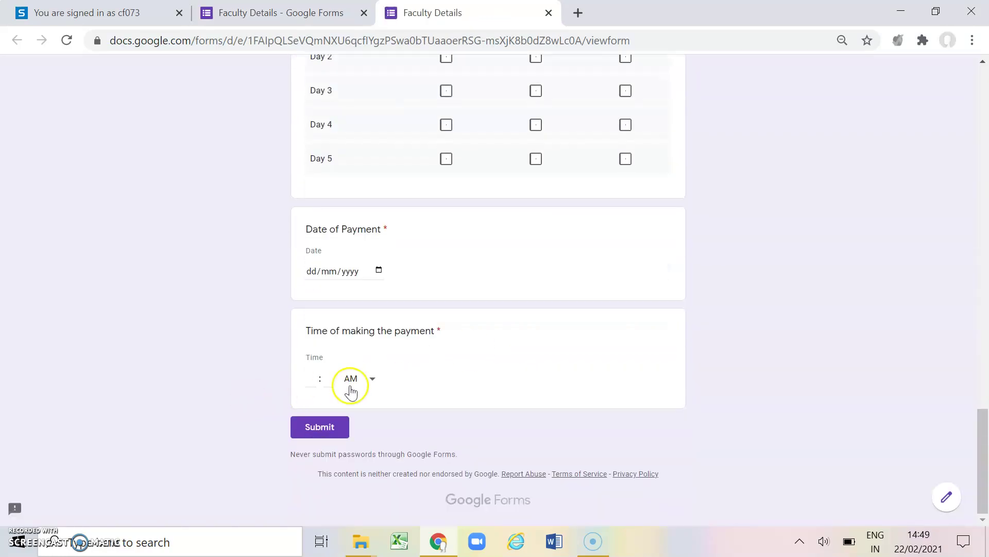
pyautogui.click(311, 381)
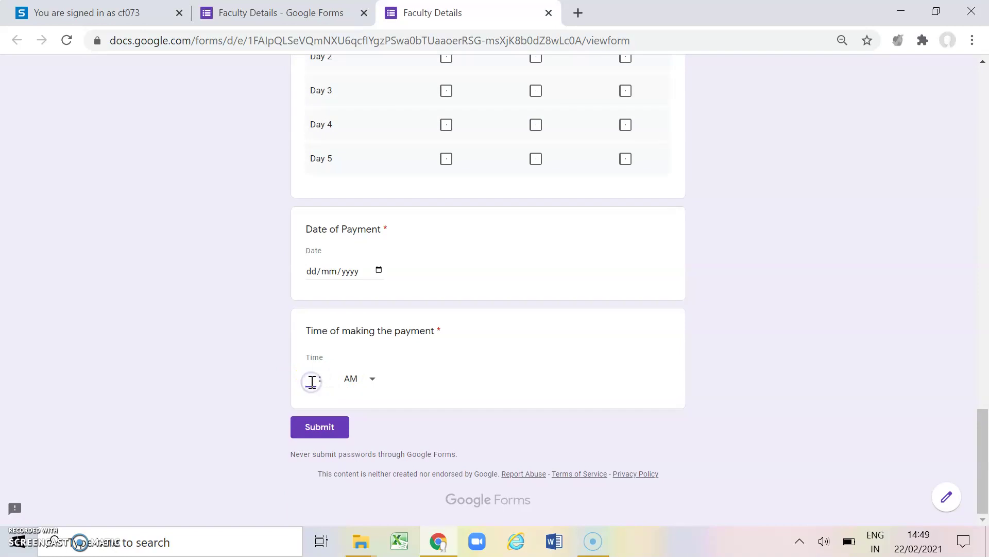
pyautogui.press('Tab')
pyautogui.write('1')
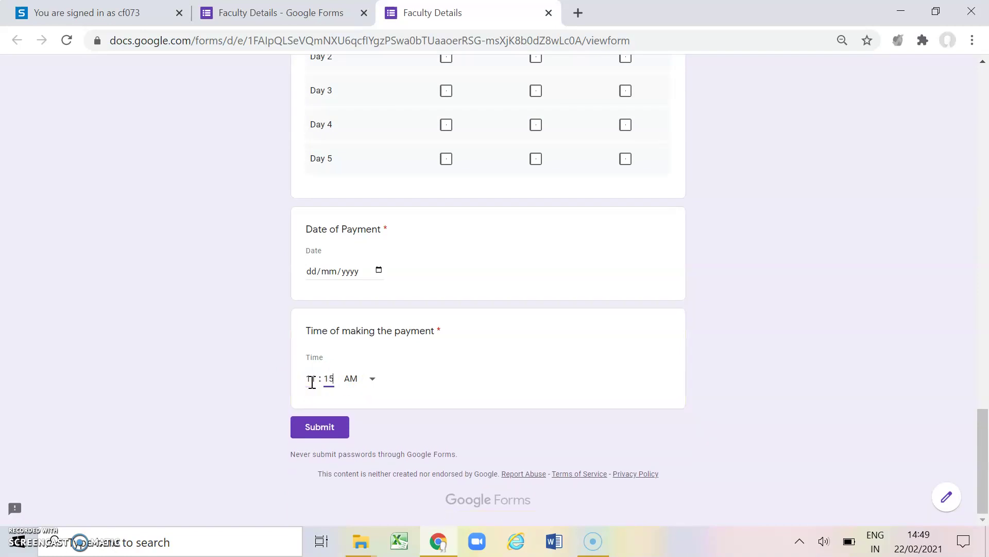
pyautogui.click(369, 381)
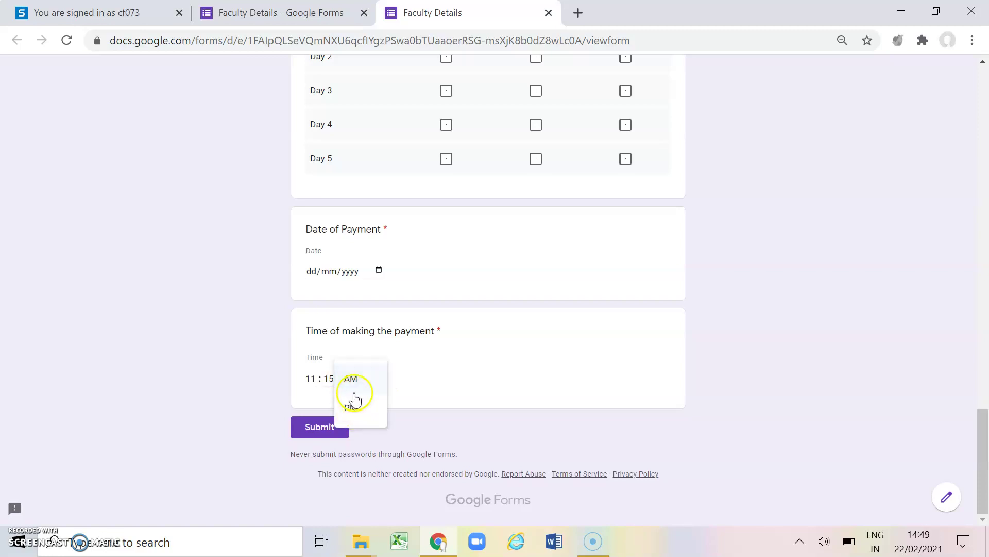
pyautogui.click(149, 312)
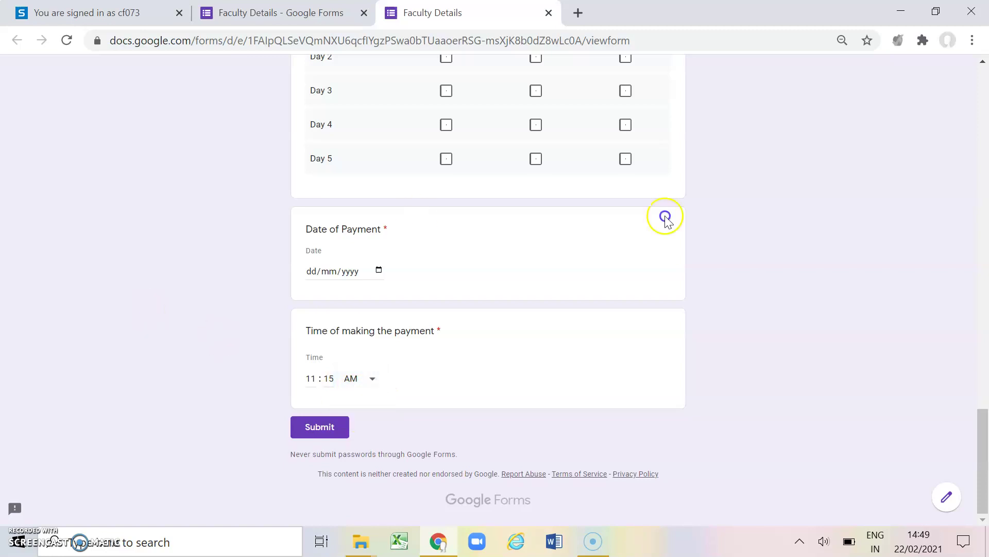
pyautogui.click(548, 12)
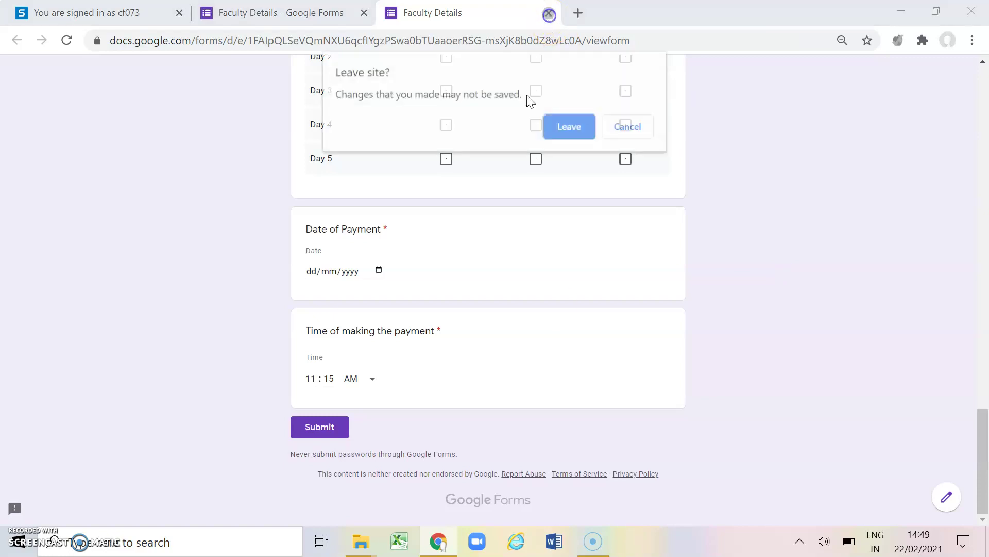
pyautogui.click(573, 128)
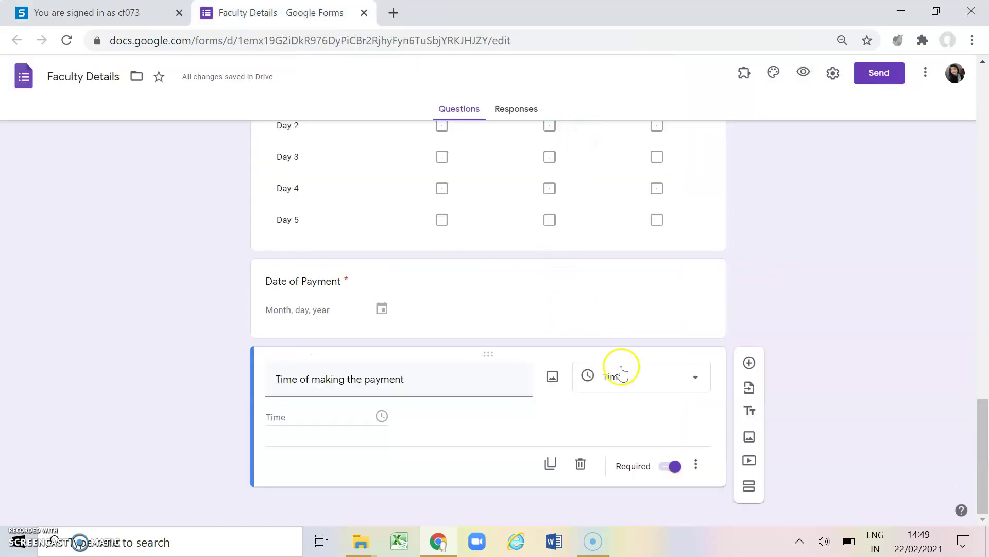
pyautogui.click(660, 382)
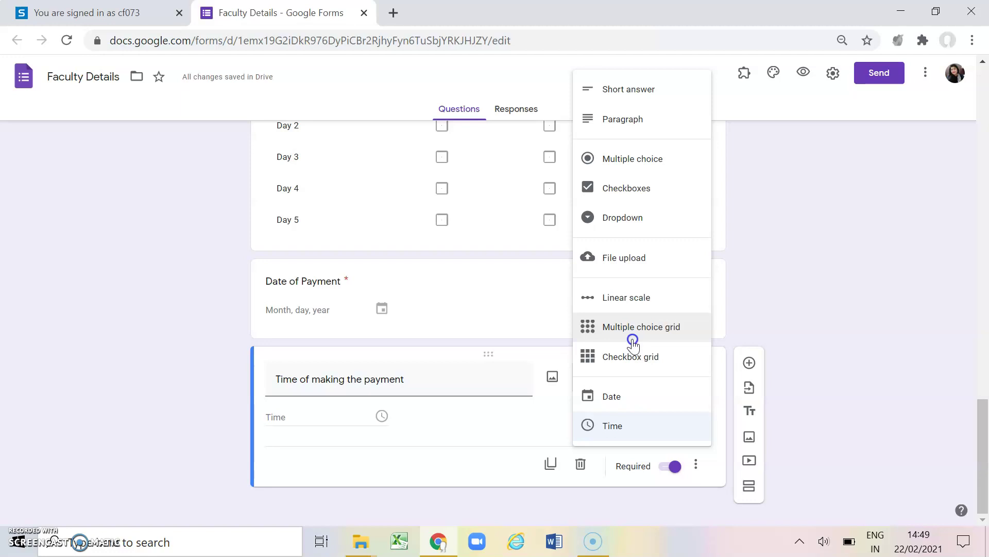
pyautogui.click(797, 344)
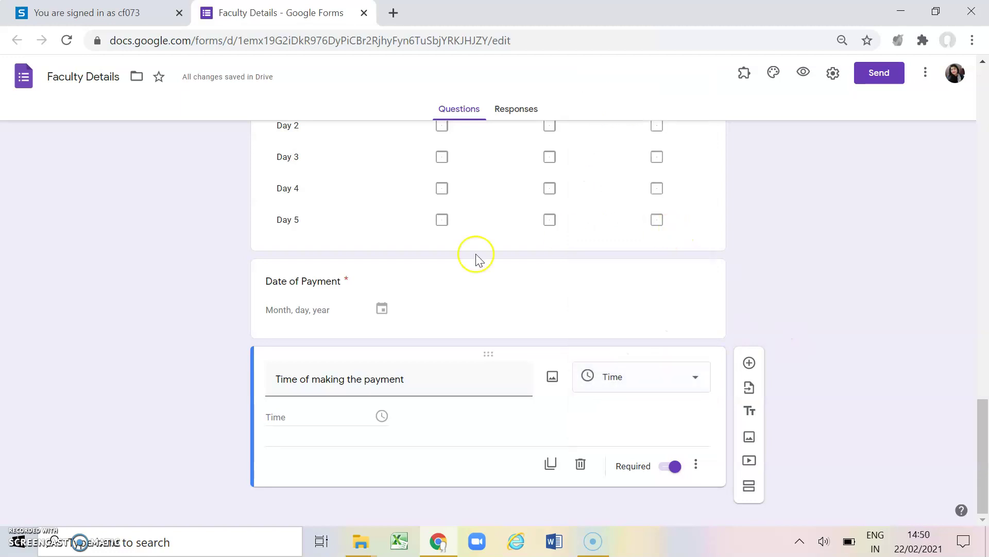